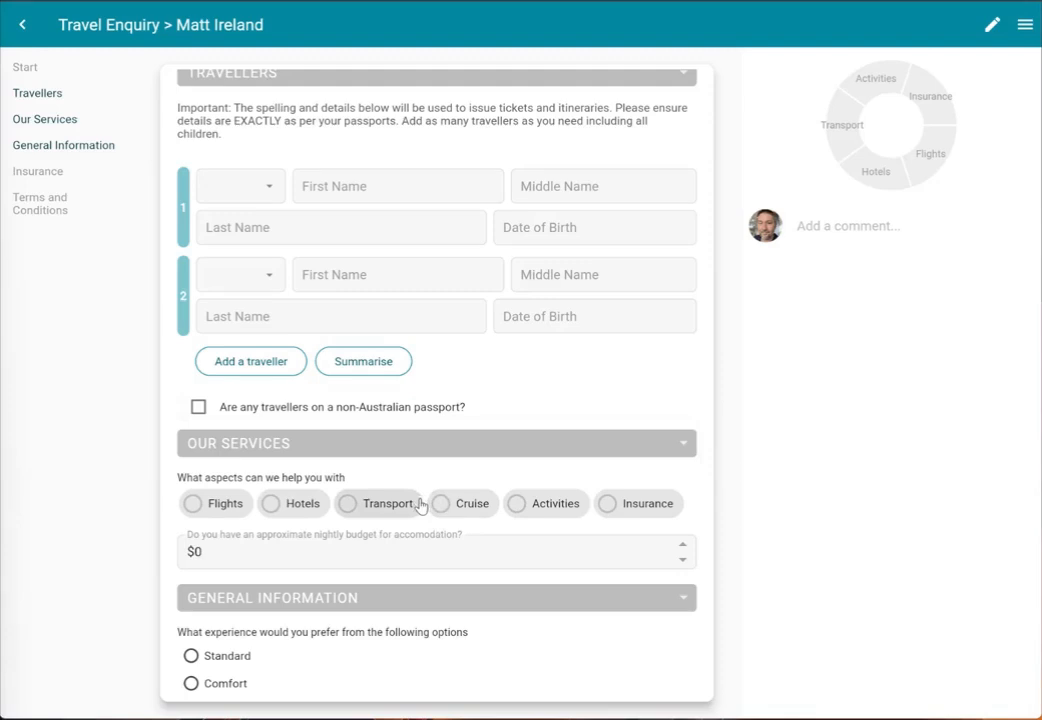
Step: Select Activities as a service in the travel enquiry form and review the questions in its Activities section
click(535, 510)
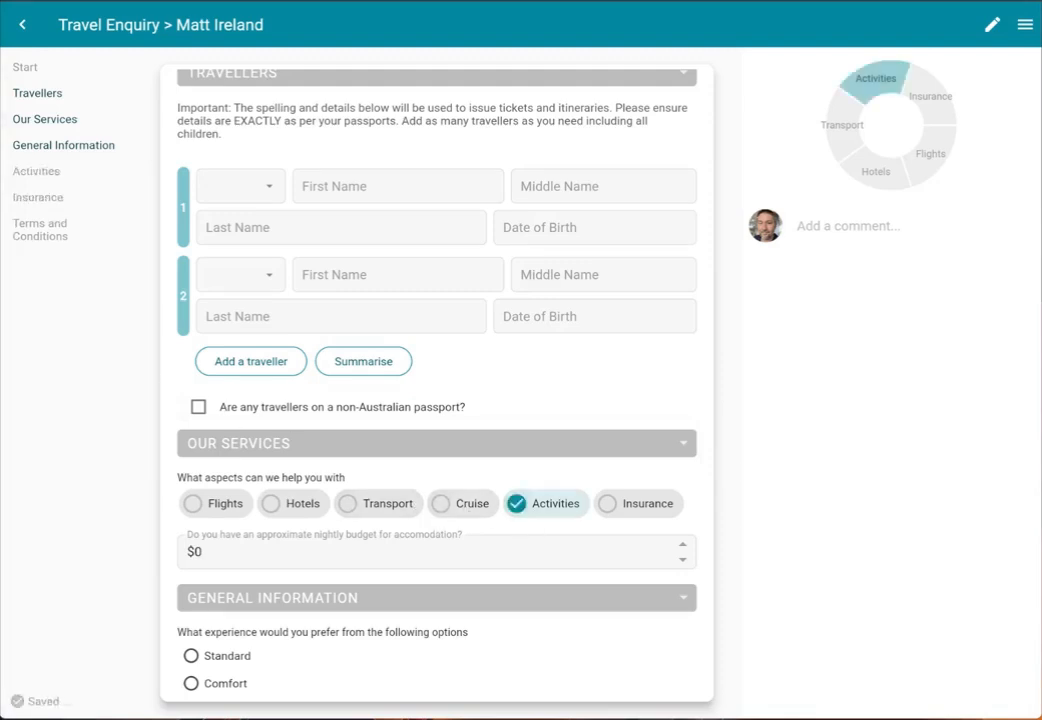
click(55, 173)
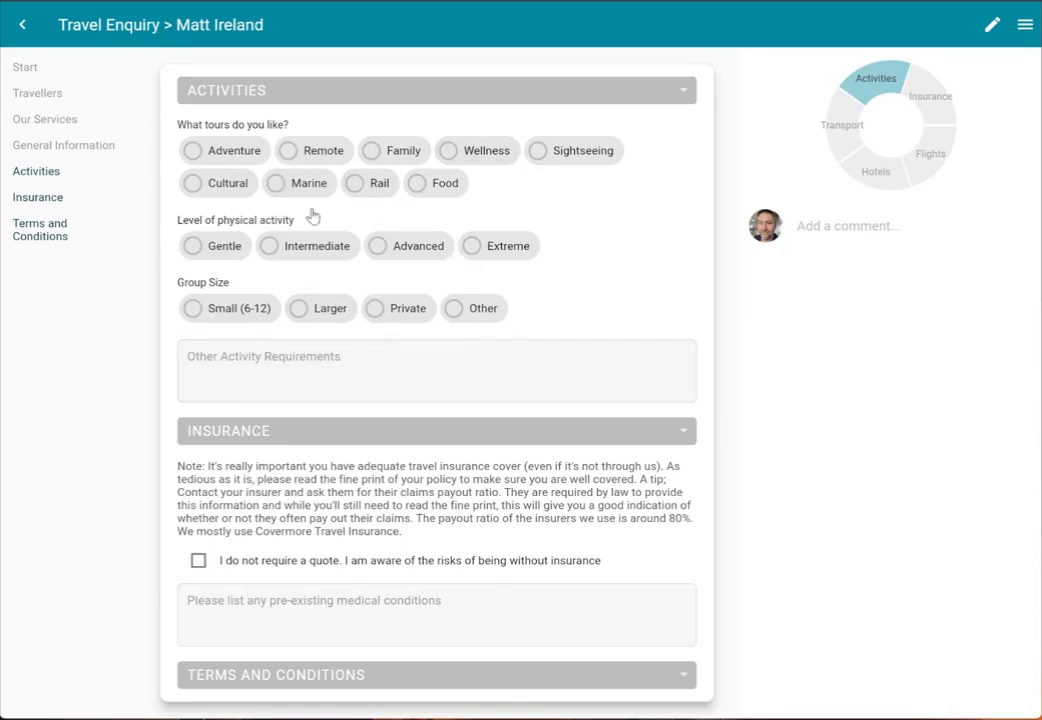
scroll(312, 215, up, 10)
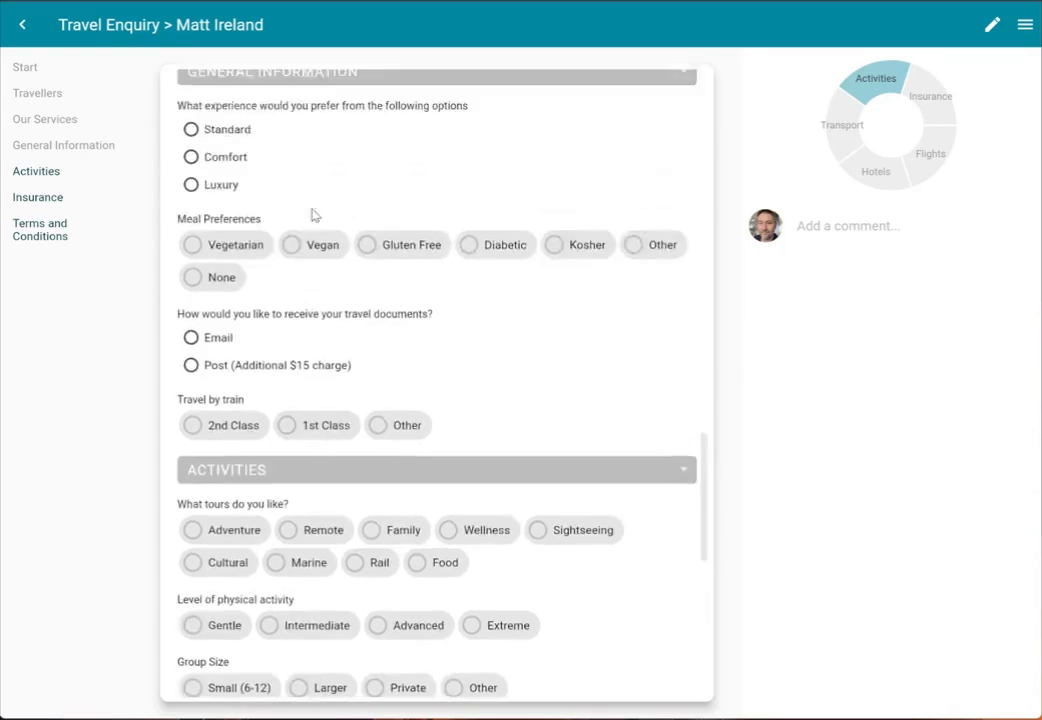
scroll(312, 208, down, 1)
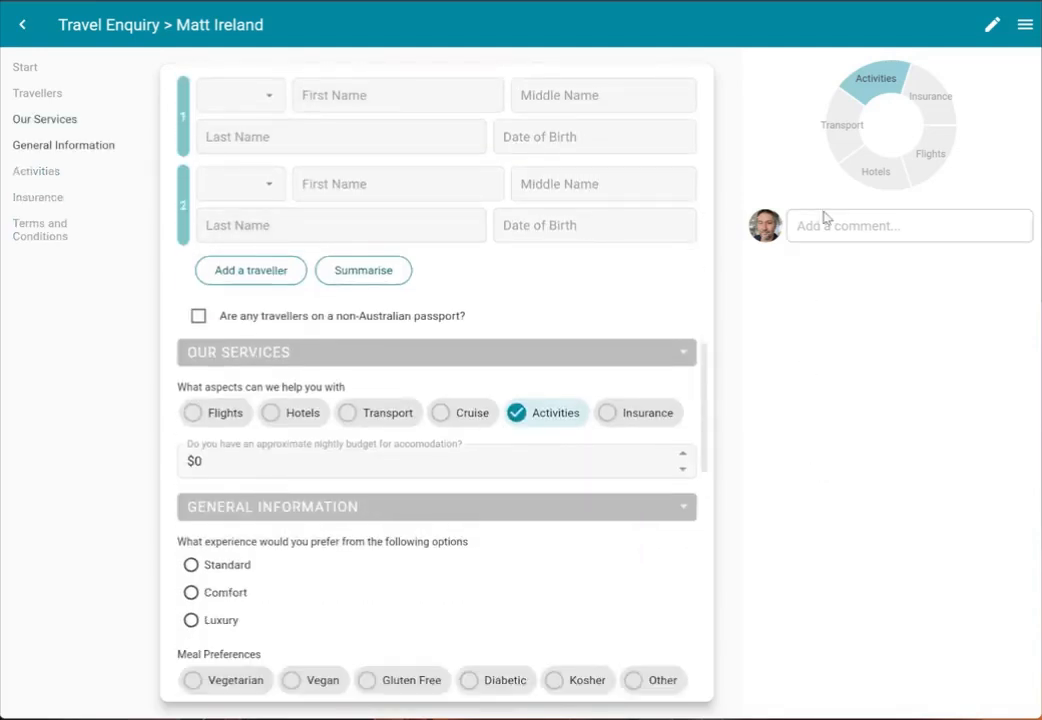
Step: Switch the form to design mode and rename the Activities option of the "What aspects can we help you with" tick list to "Tours Activities"
click(990, 27)
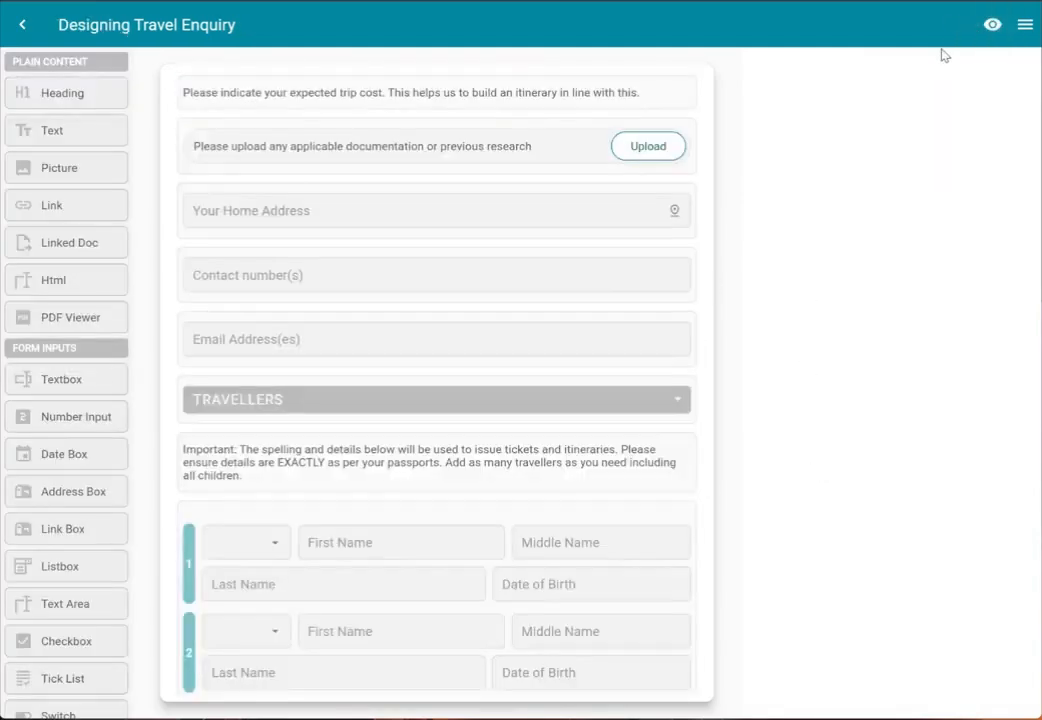
scroll(256, 384, down, 3)
scroll(256, 380, down, 3)
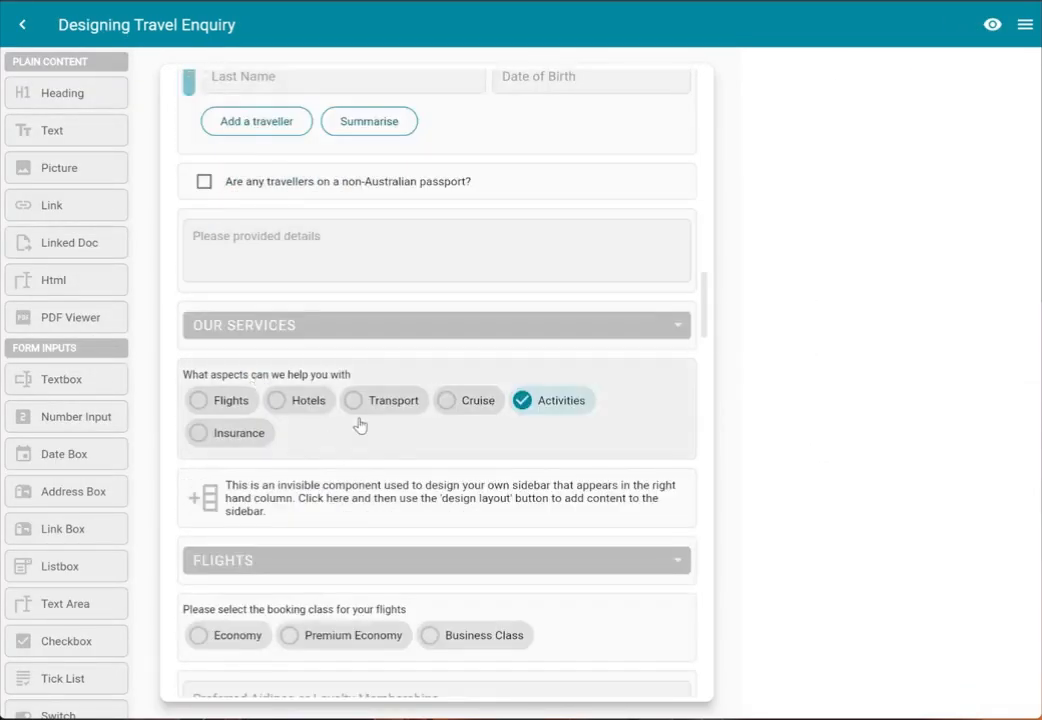
click(472, 418)
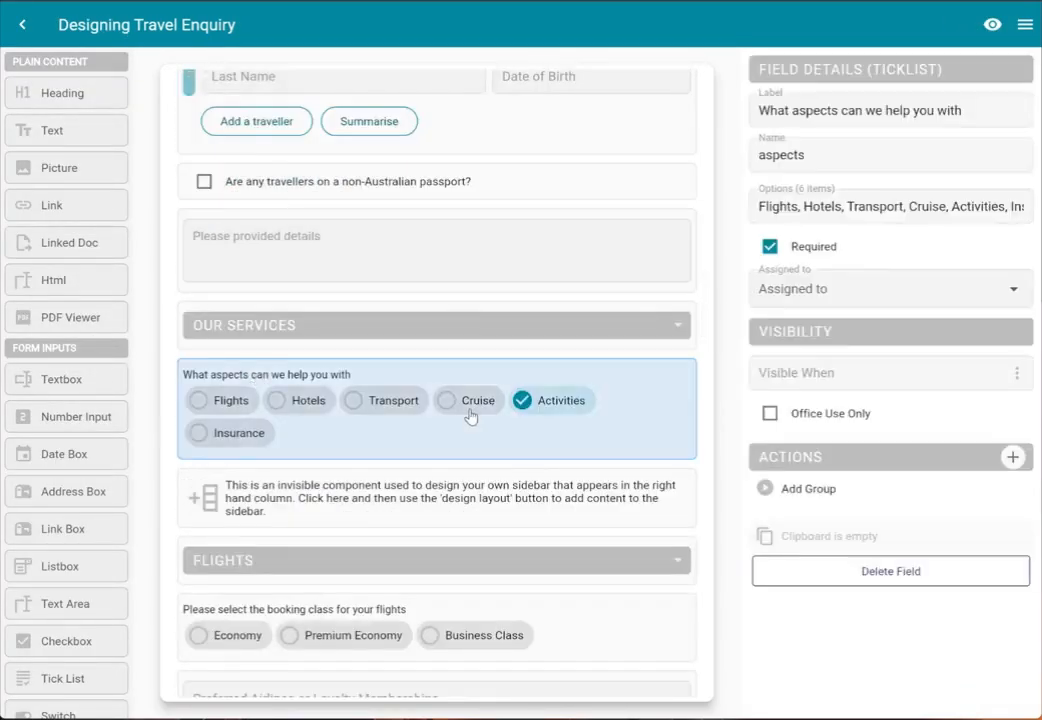
click(950, 206)
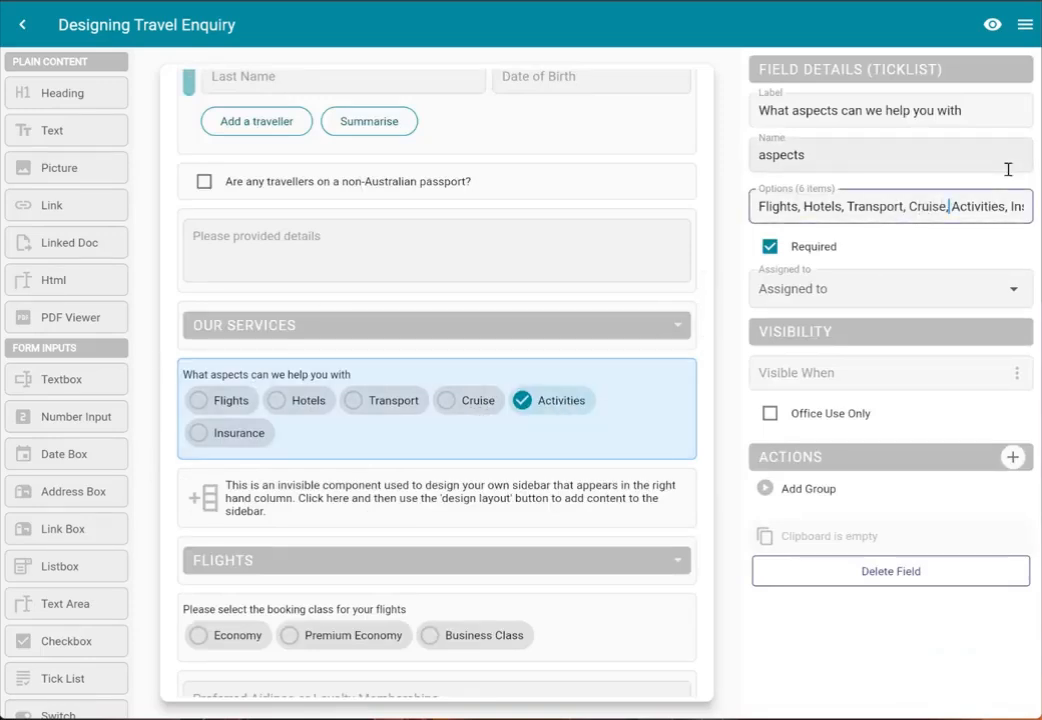
text(Tours)
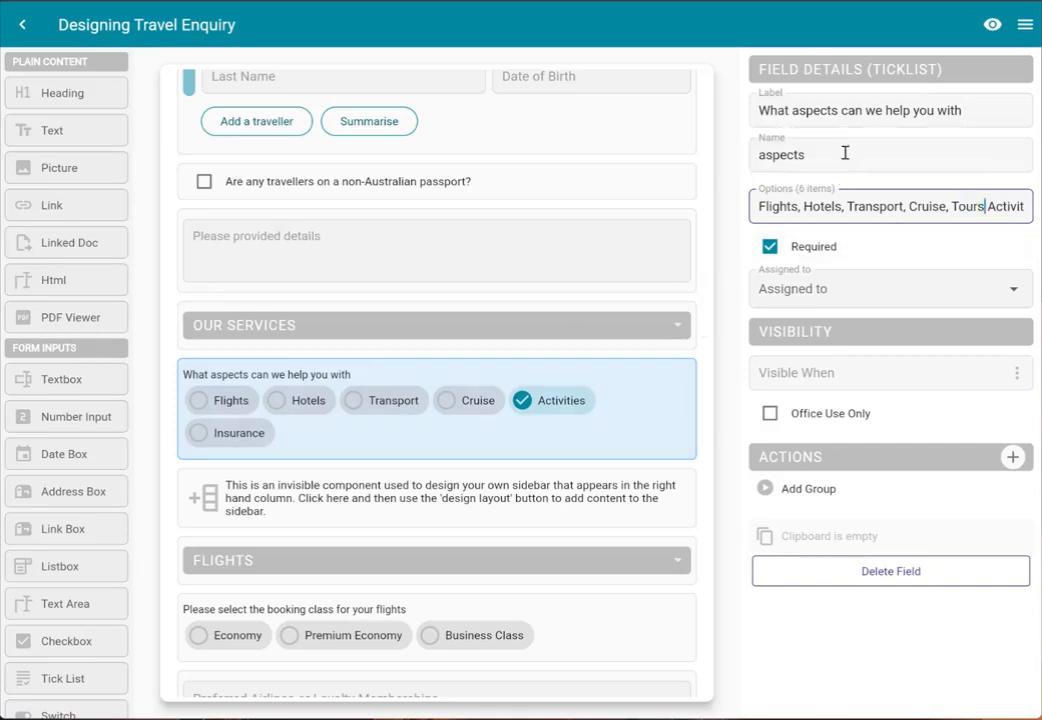
click(820, 261)
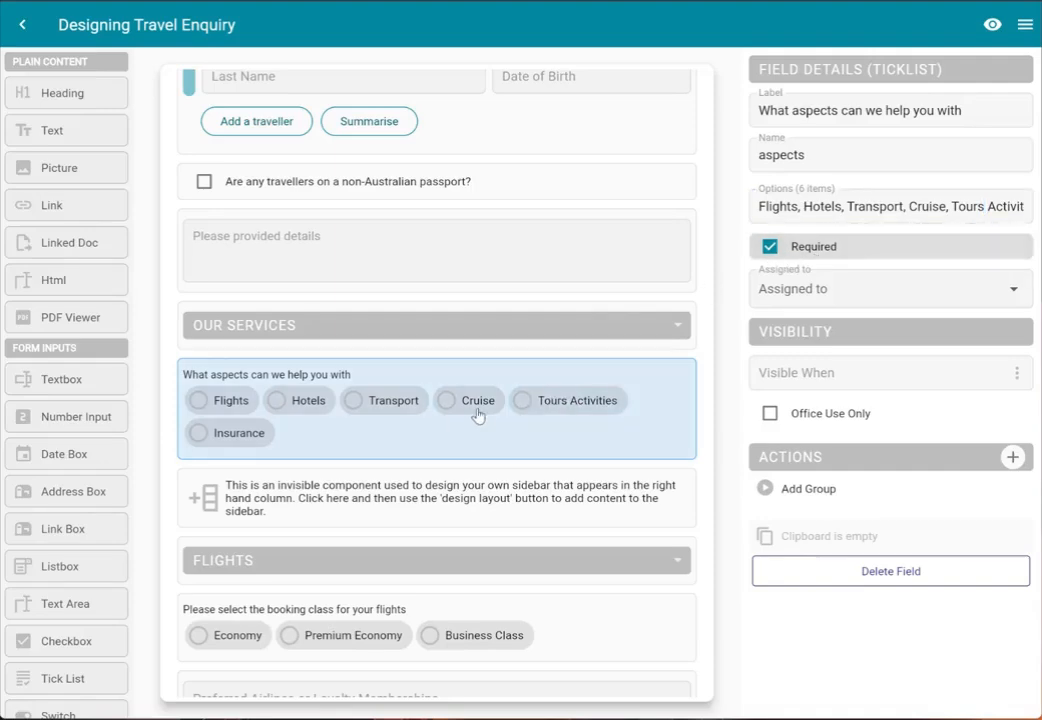
Step: Add an H3 heading captioned "Single Day Activities" directly below the Activities section heading
scroll(480, 414, down, 10)
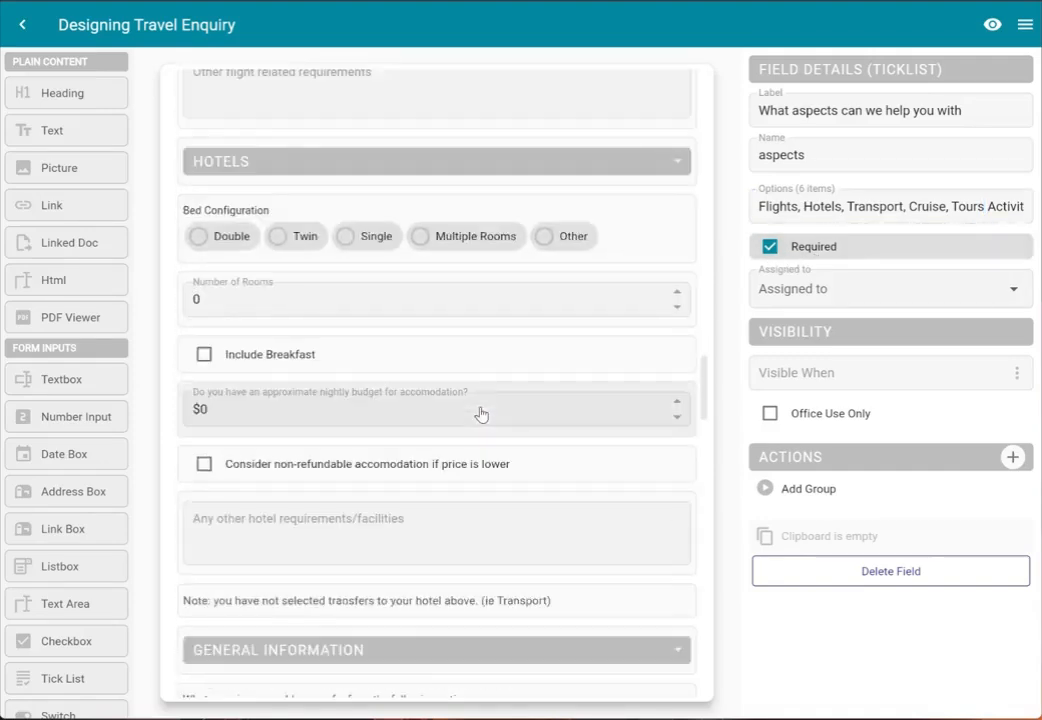
scroll(480, 414, up, 1)
scroll(480, 414, down, 10)
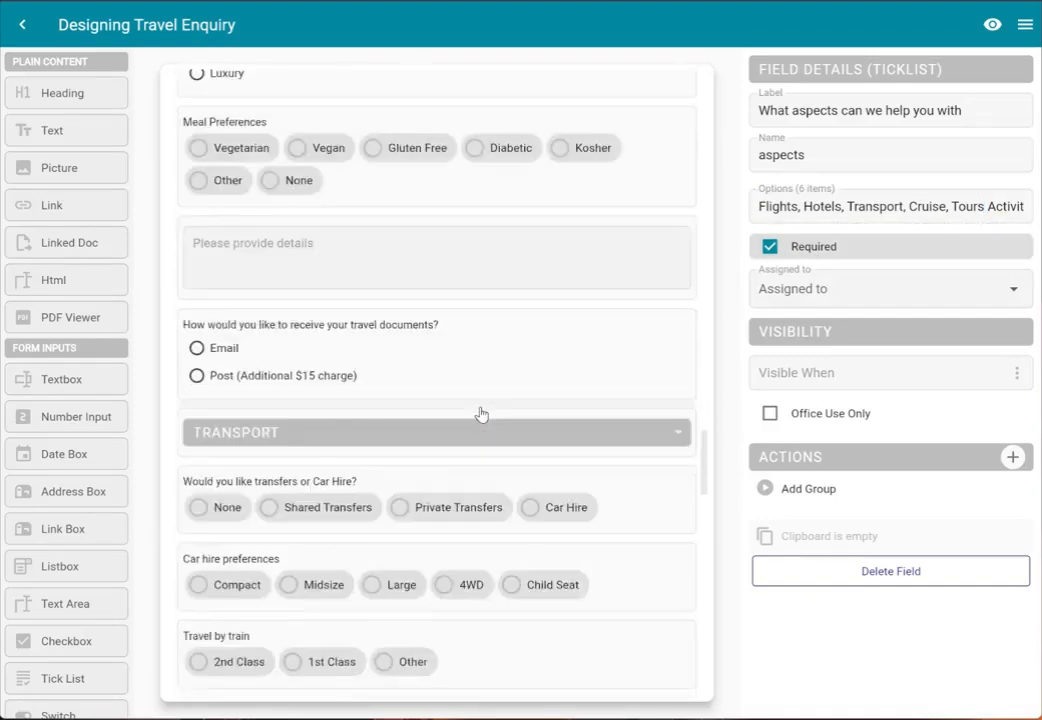
scroll(480, 414, down, 10)
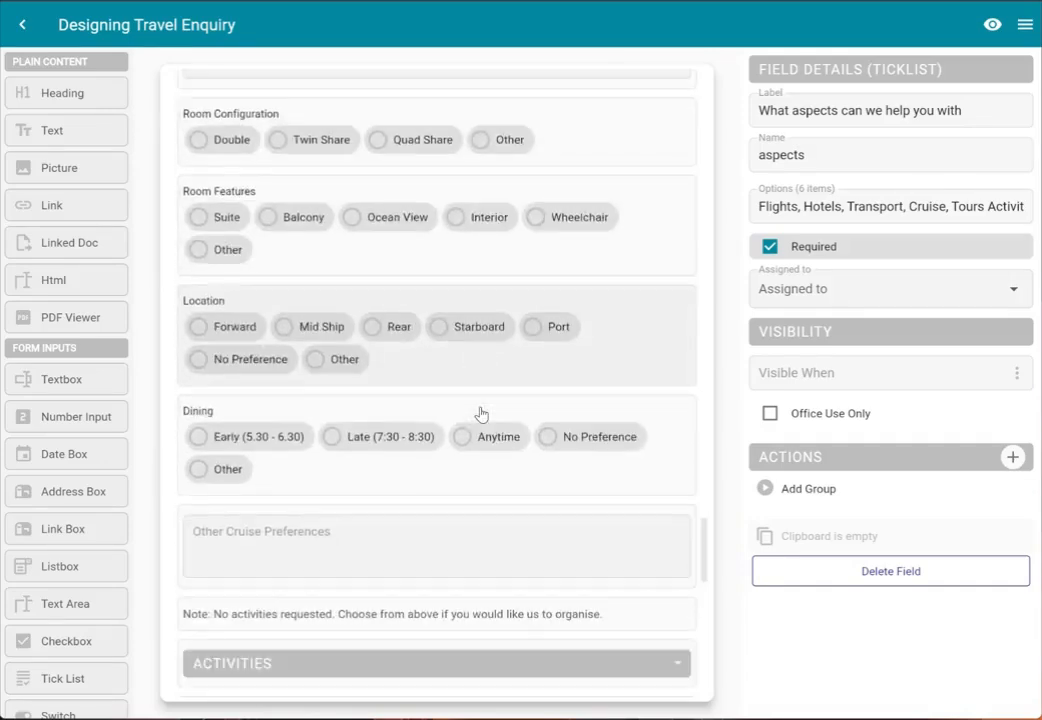
scroll(480, 414, down, 2)
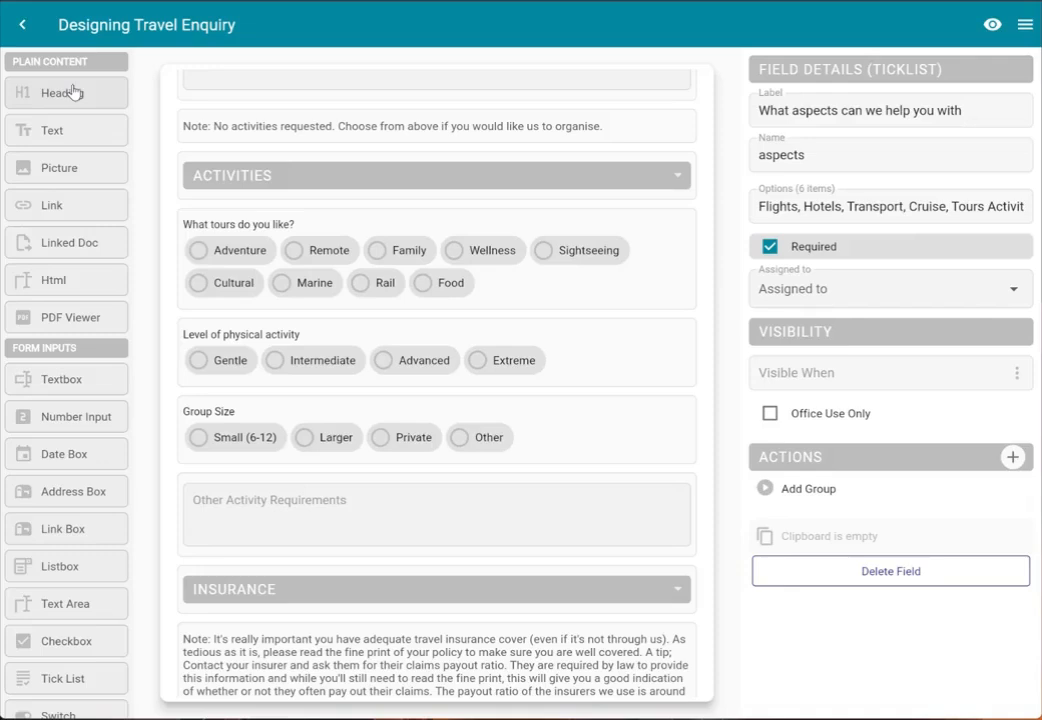
drag(75, 92, 221, 216)
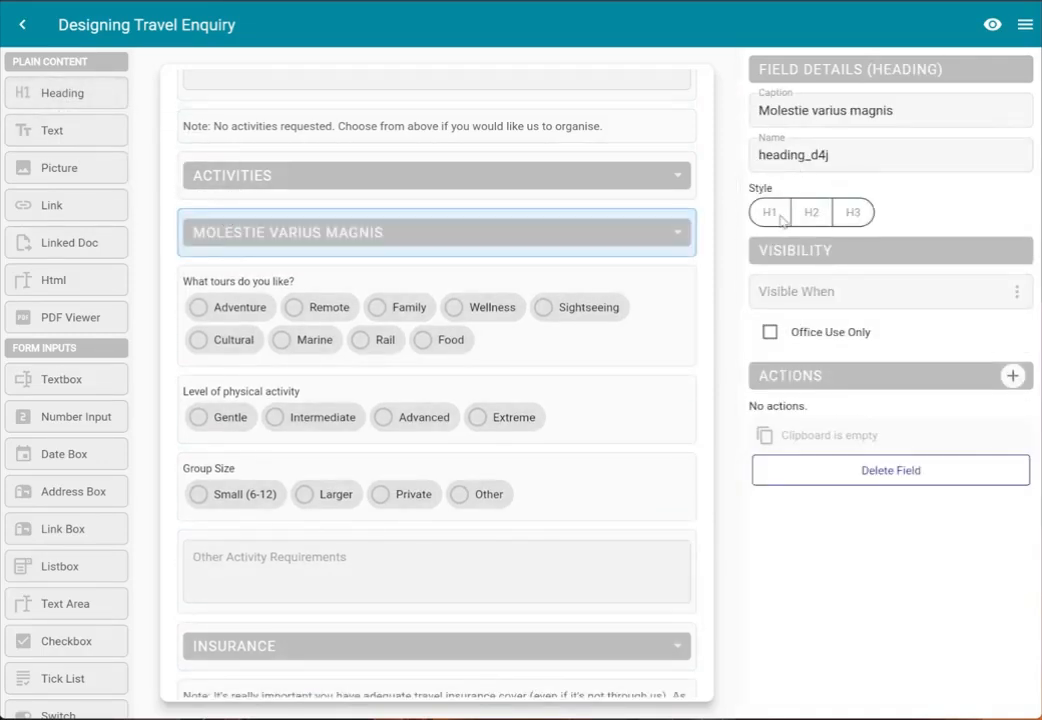
click(852, 212)
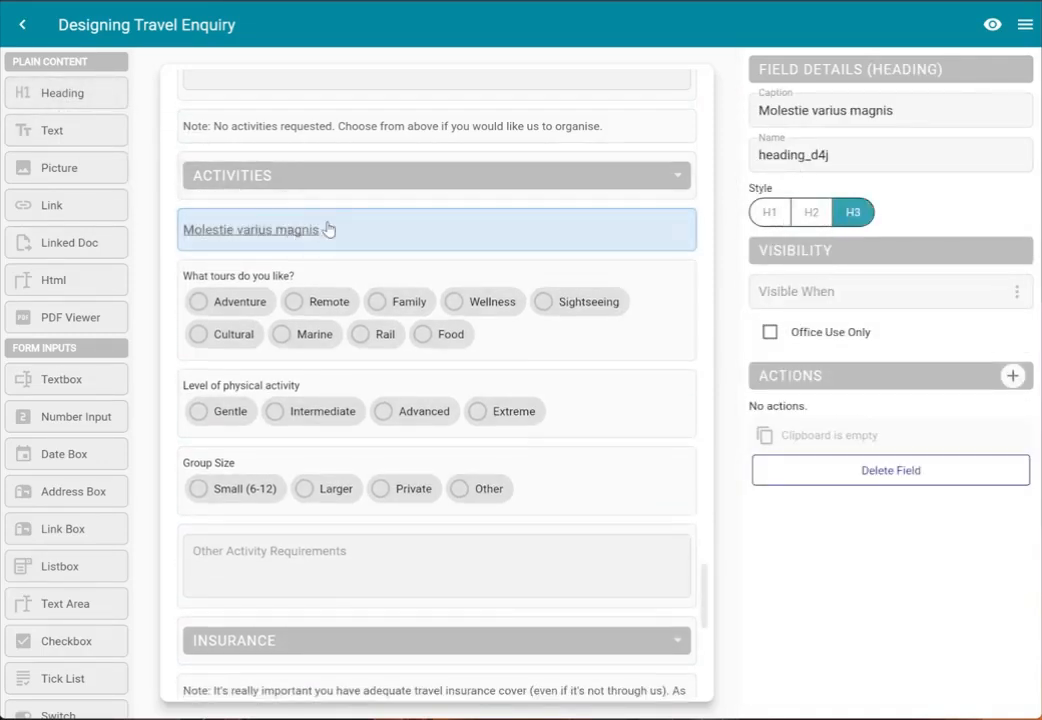
click(893, 108)
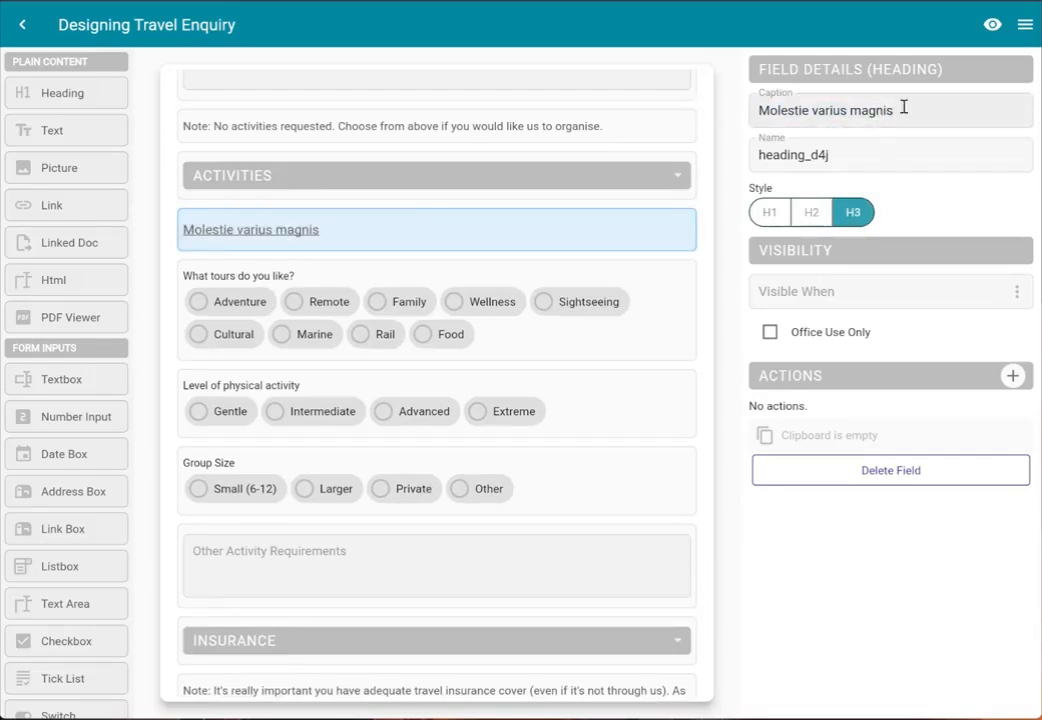
drag(900, 108, 593, 116)
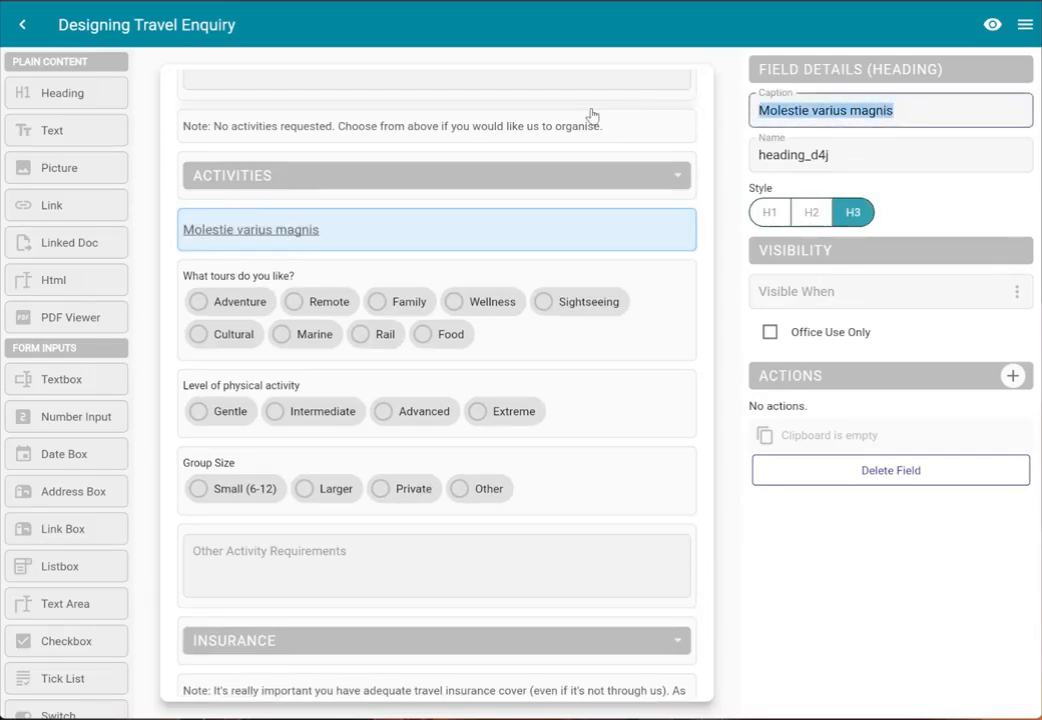
text(Single Day Activities)
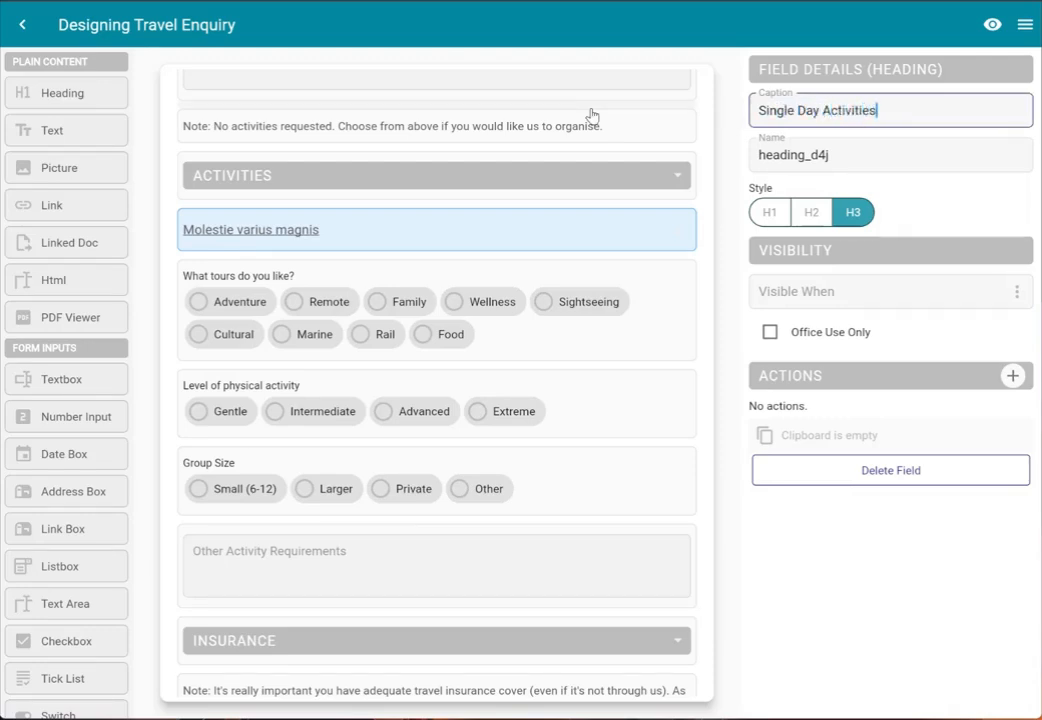
key(Return)
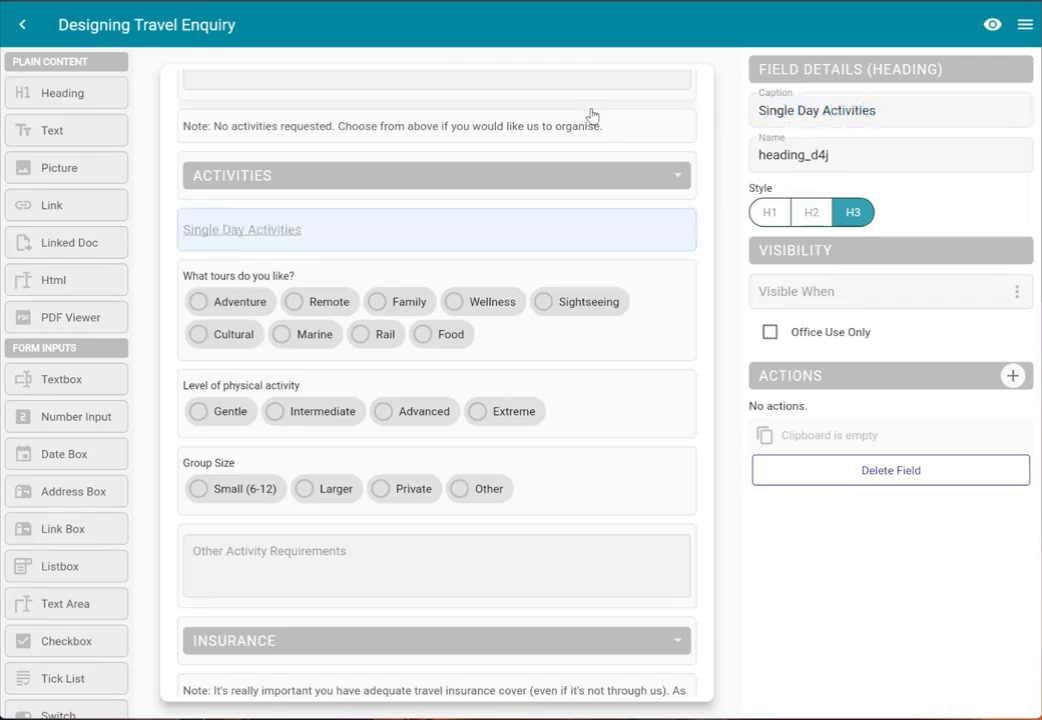
Step: Change the caption of the Activities section heading to "Tours and Activities"
click(352, 192)
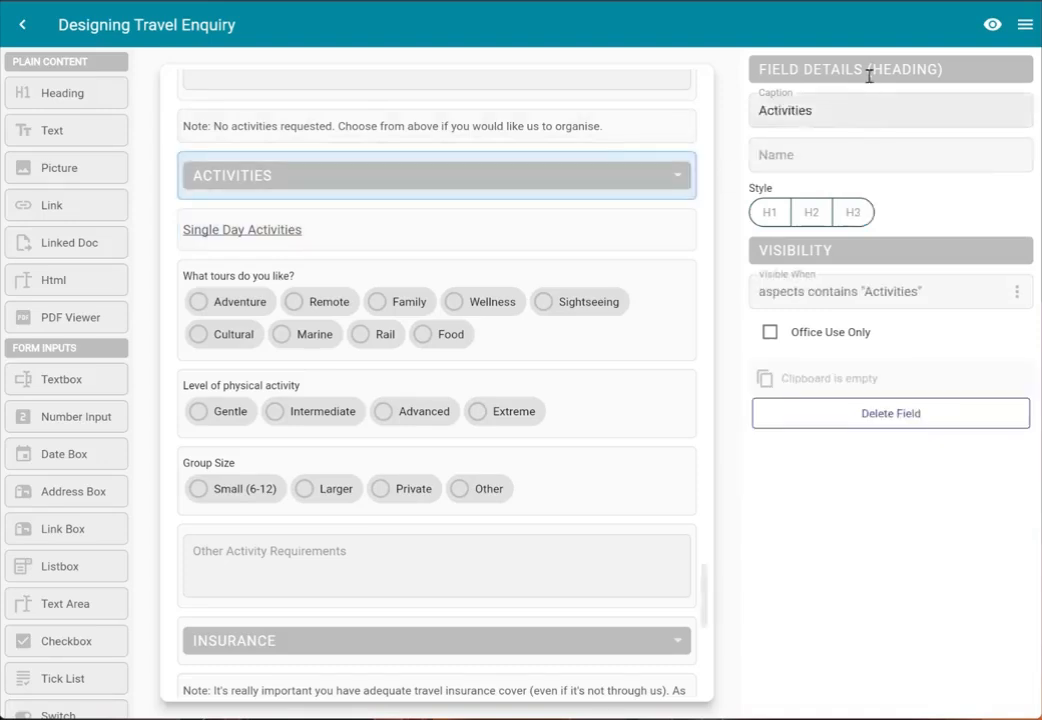
click(757, 112)
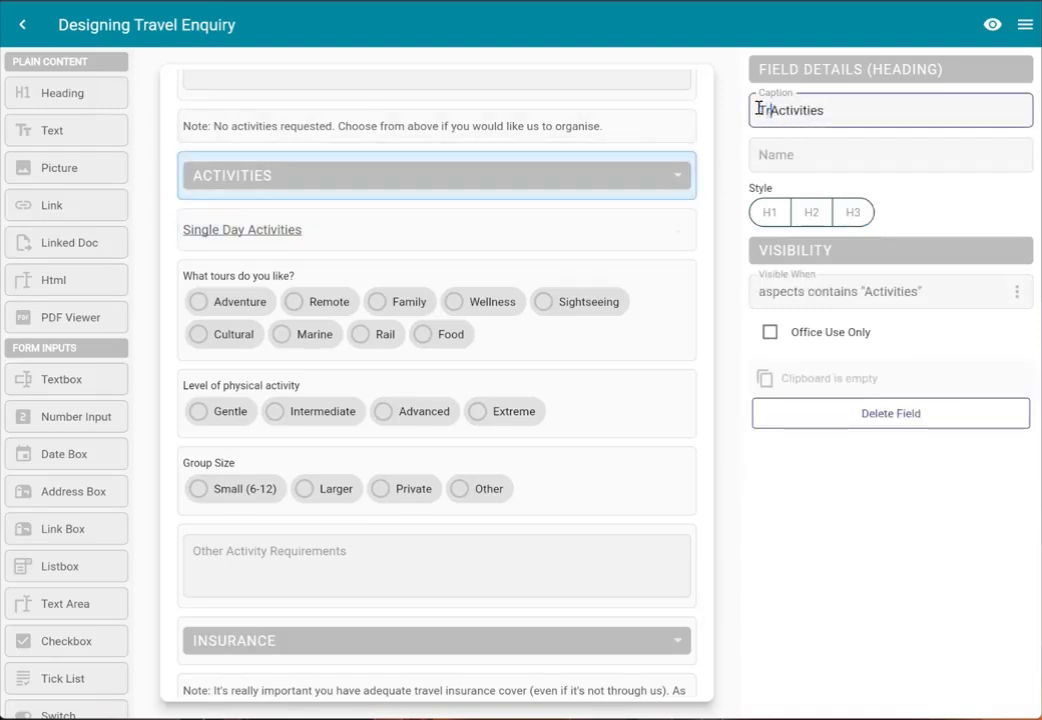
text(Tours and)
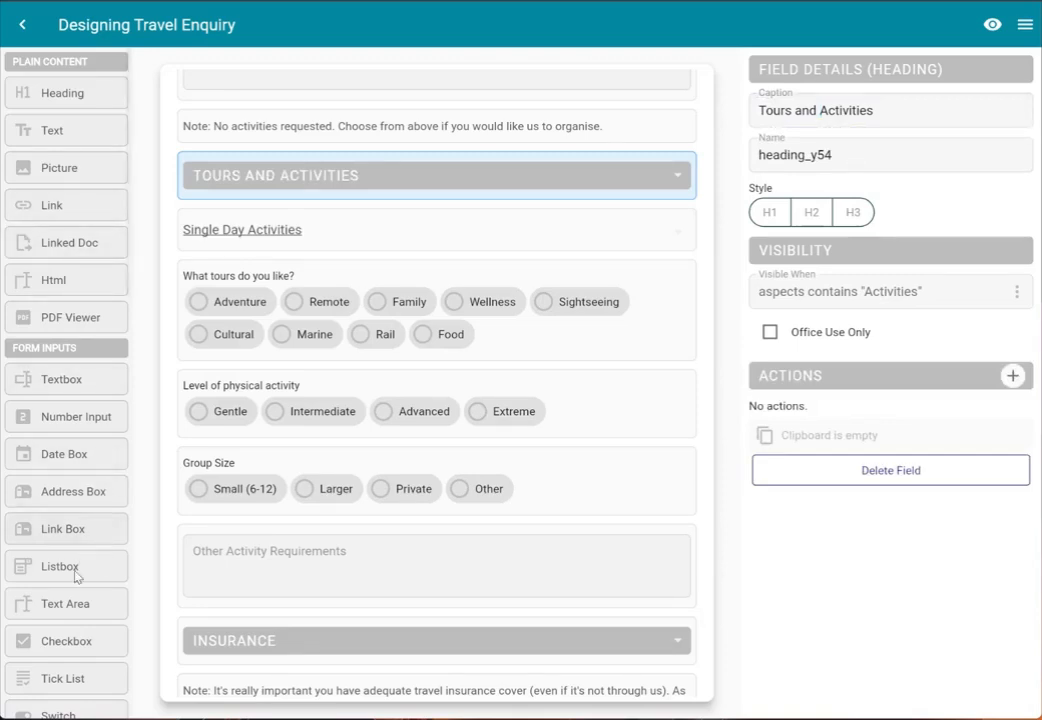
Step: Add a tick list below the Tours and Activities heading with the options "Multi Day Tours, Single Day Activities"
scroll(77, 574, down, 2)
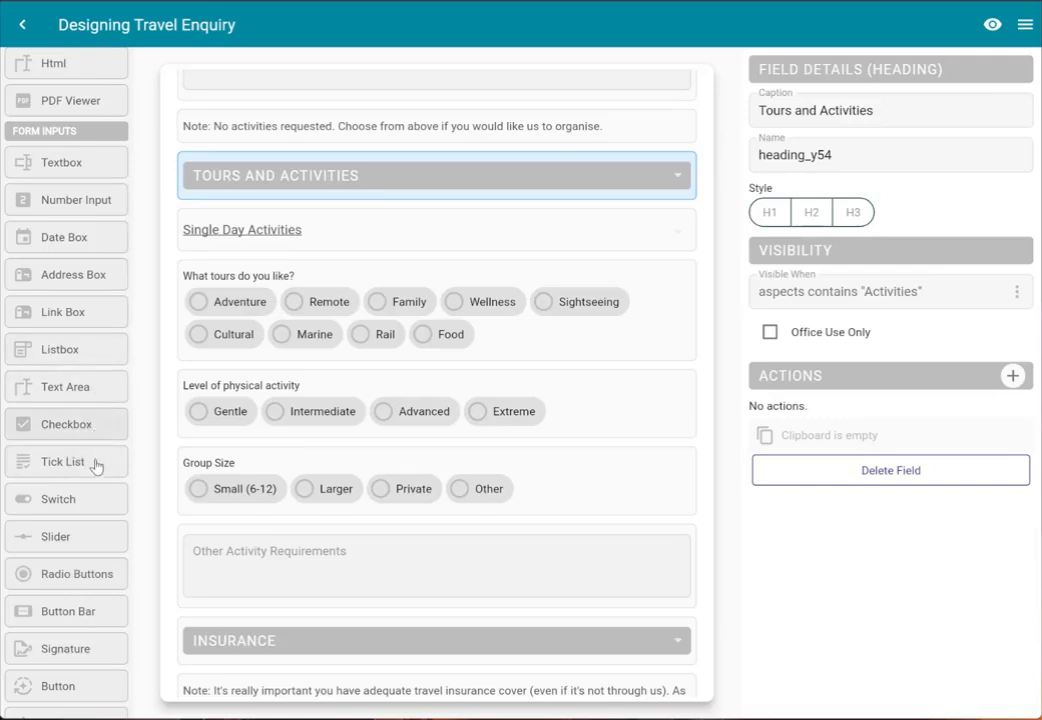
drag(90, 463, 305, 216)
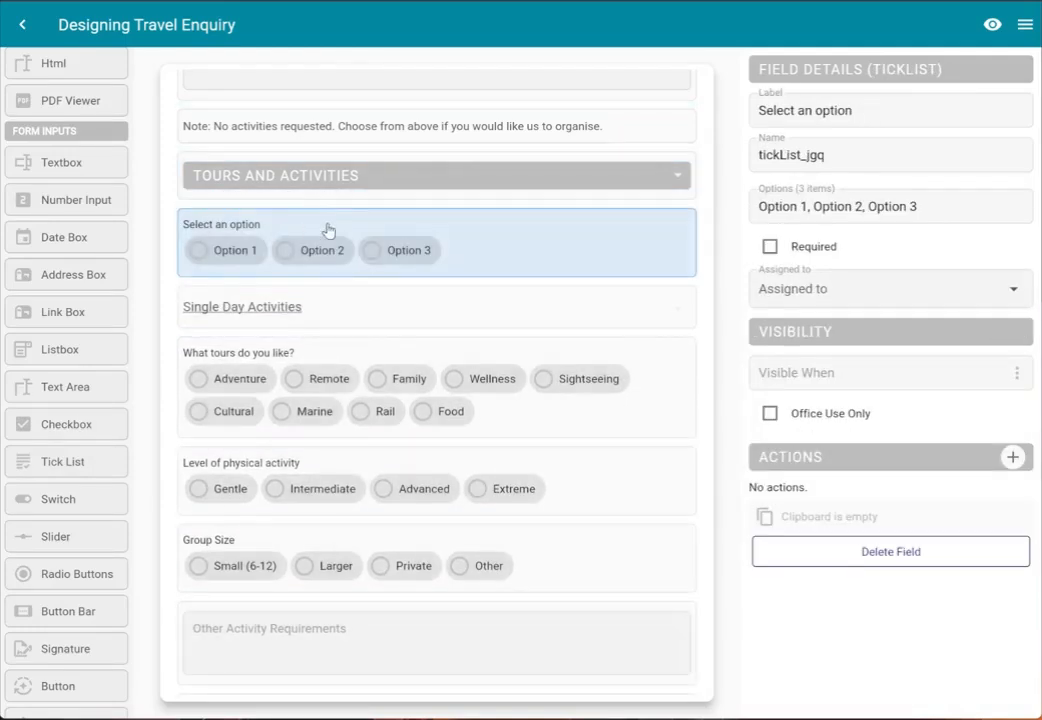
click(929, 197)
drag(929, 197, 686, 209)
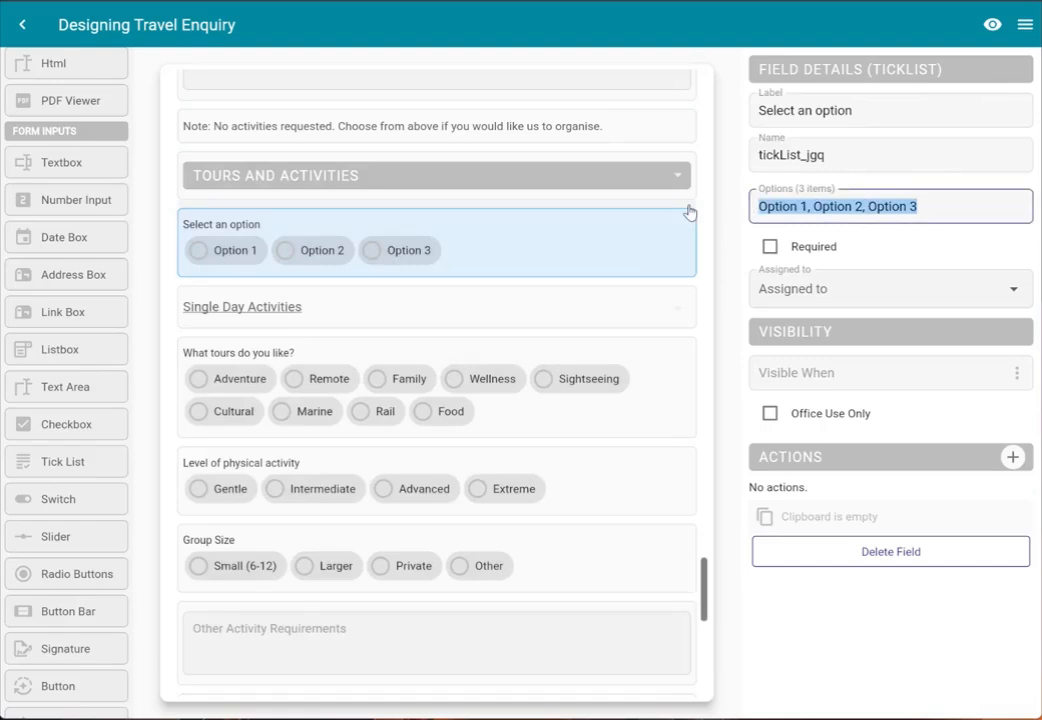
text(M)
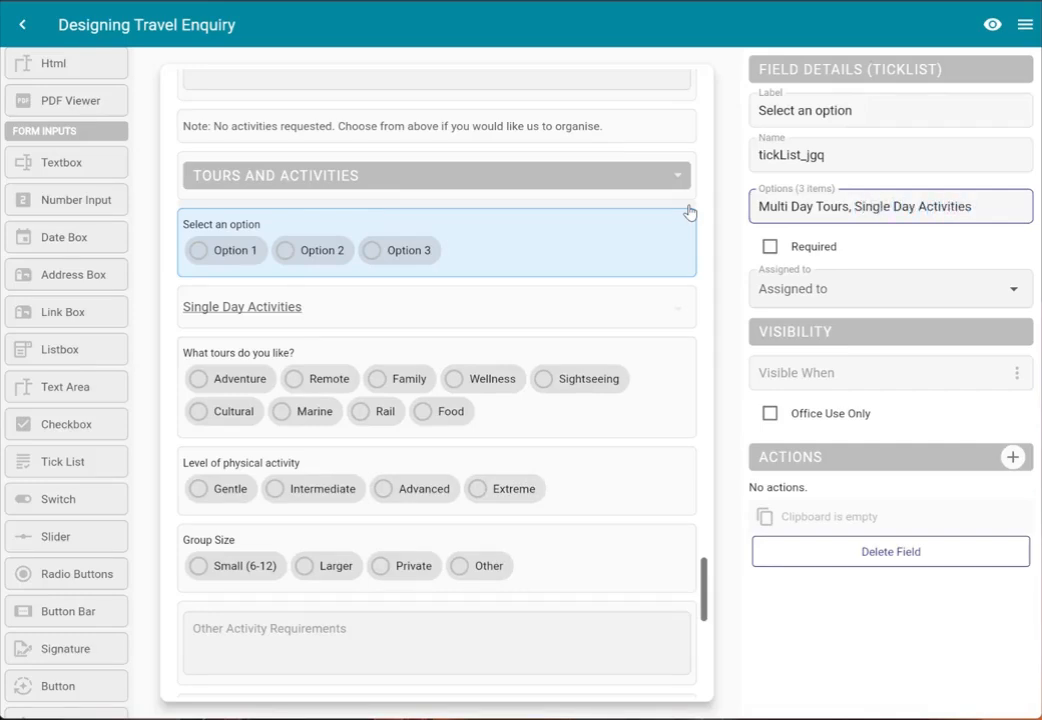
click(690, 213)
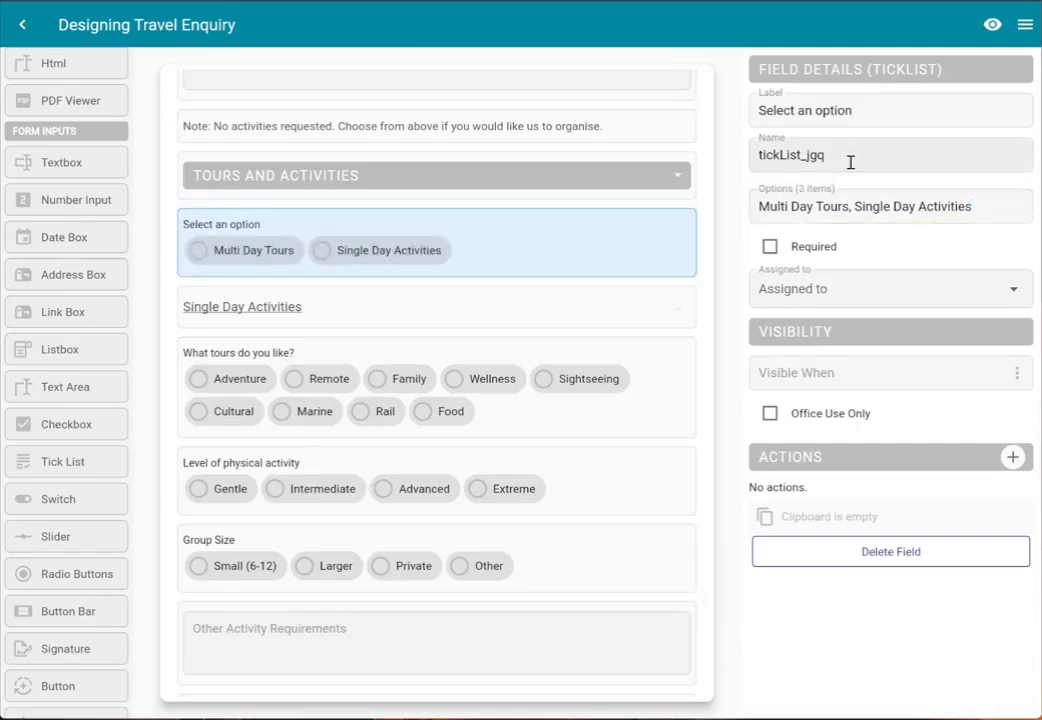
Step: Set the name of the new tours tick list to tour_types
drag(850, 162, 755, 157)
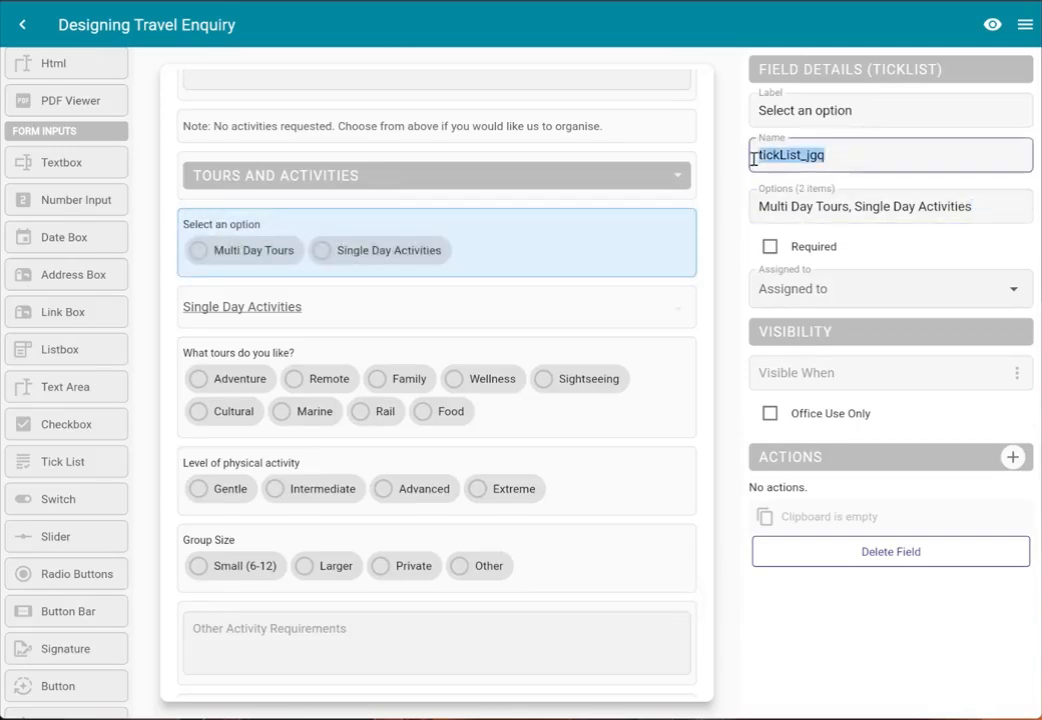
text(tour_types)
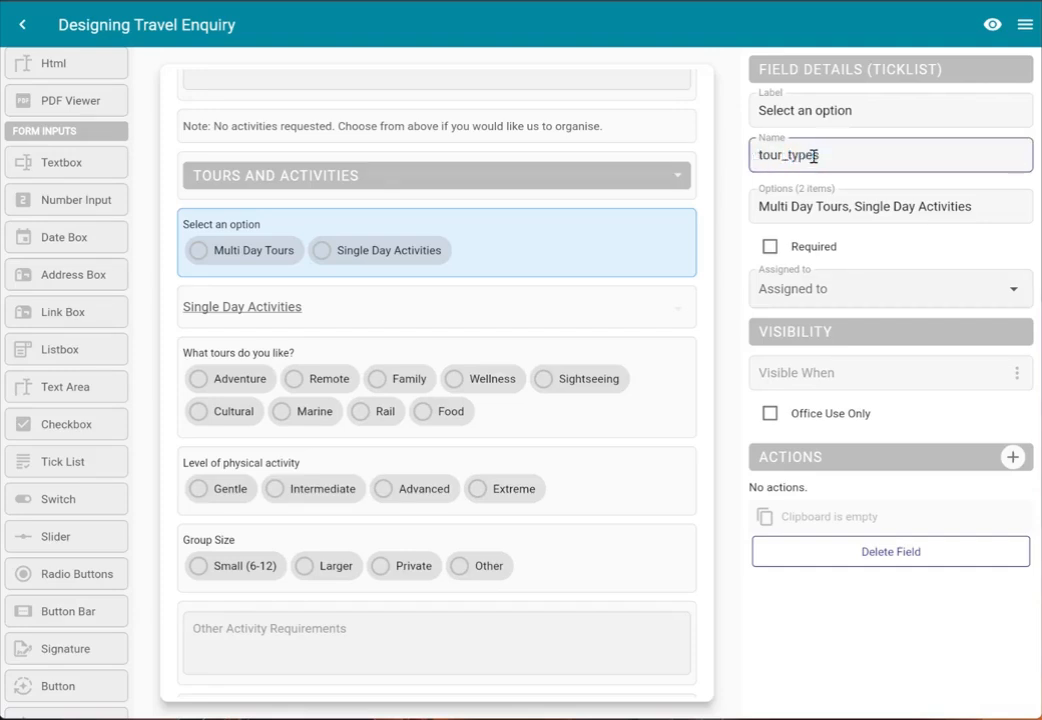
key(Tab)
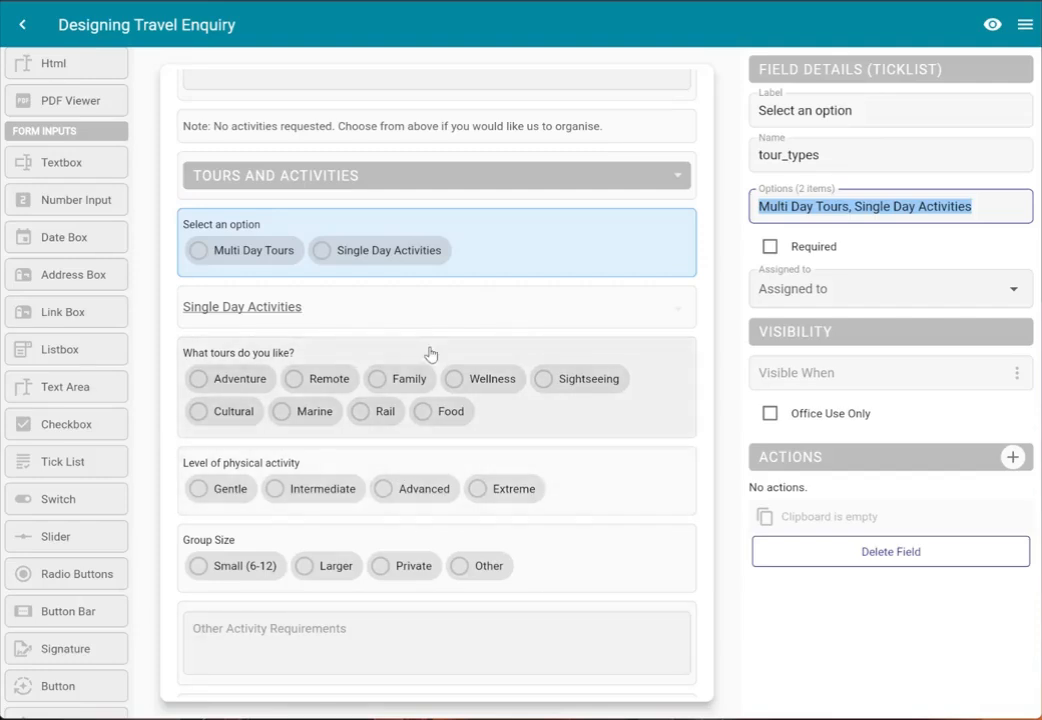
Step: Make the Single Day Activities heading visible only when tour_types contains "Single Day Activities"
click(364, 324)
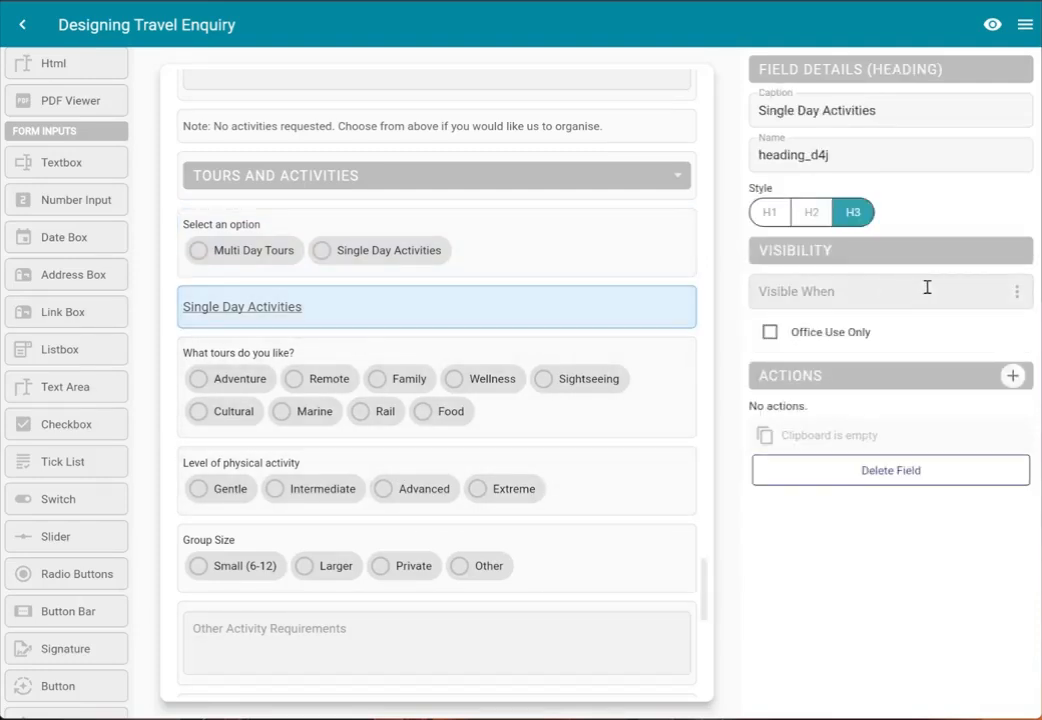
click(1014, 295)
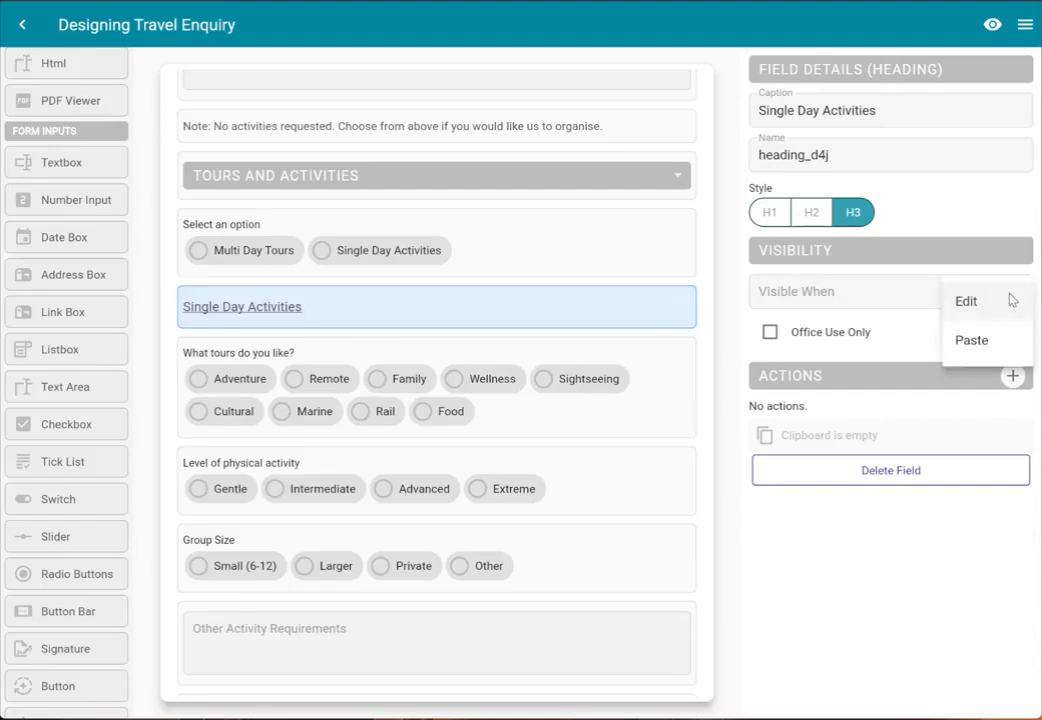
click(862, 293)
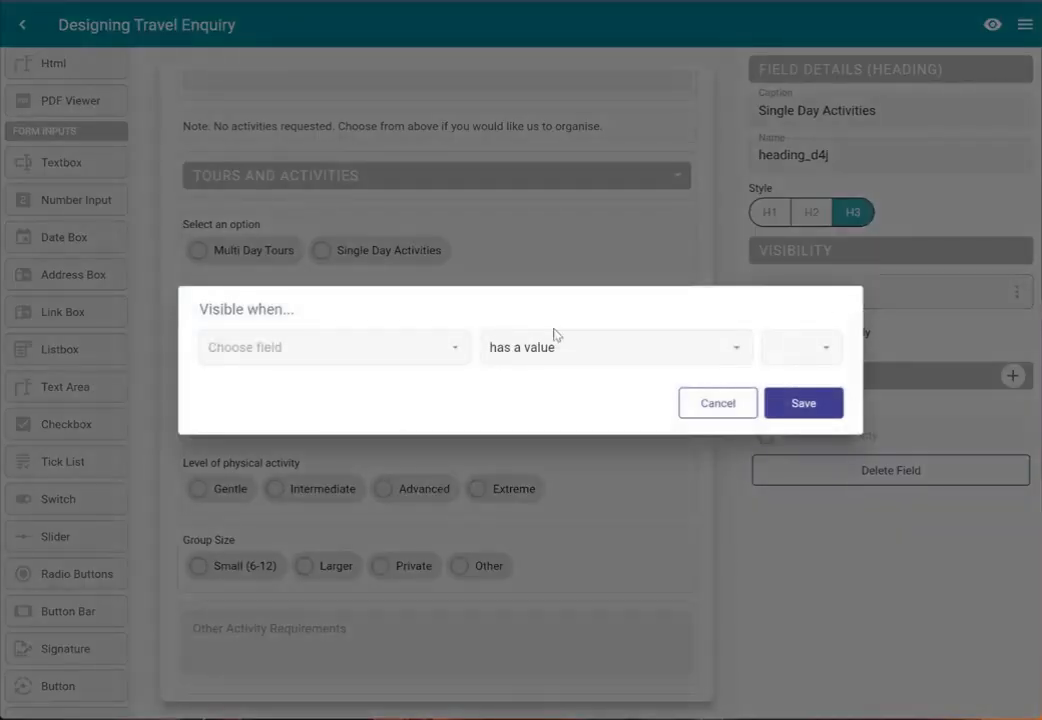
click(456, 351)
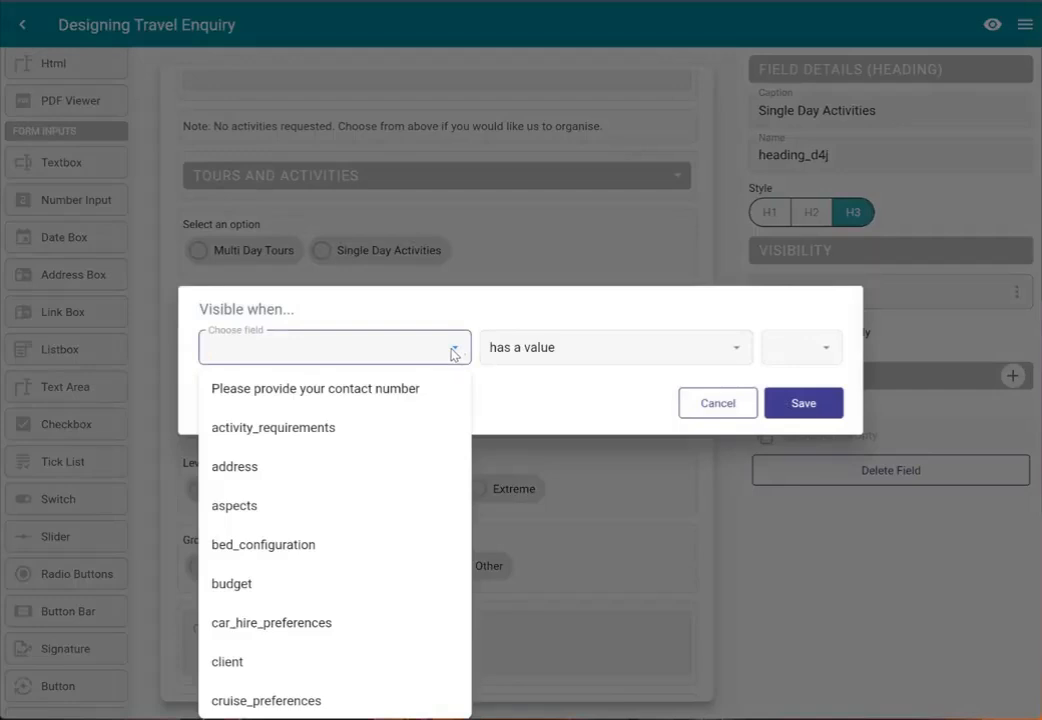
text(tou)
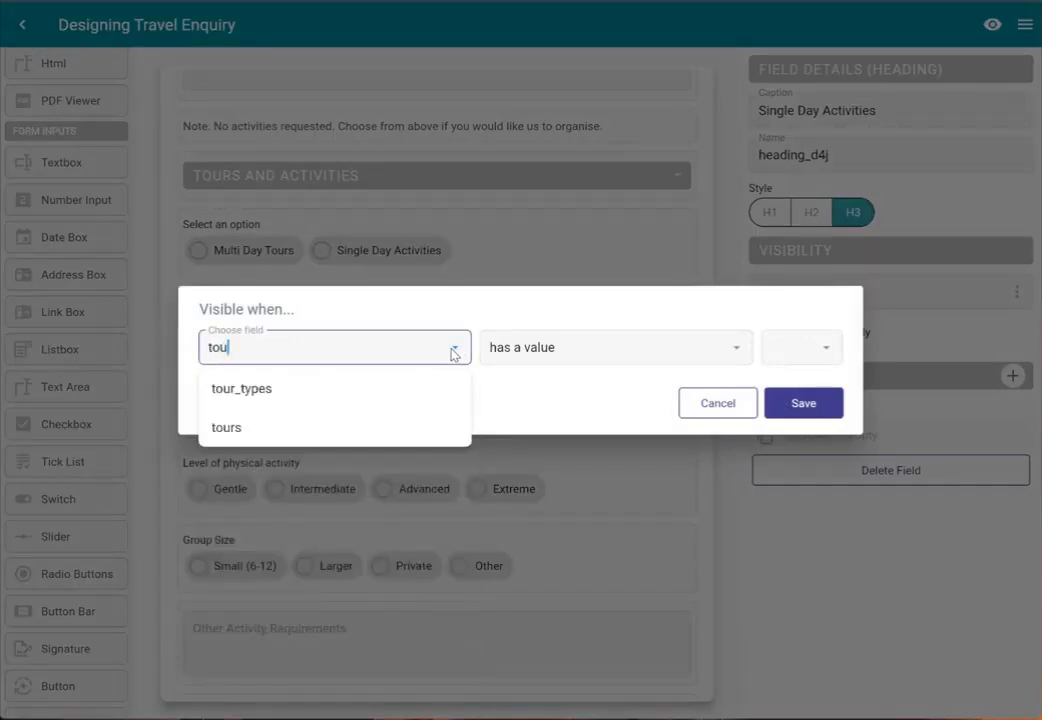
click(412, 395)
click(503, 357)
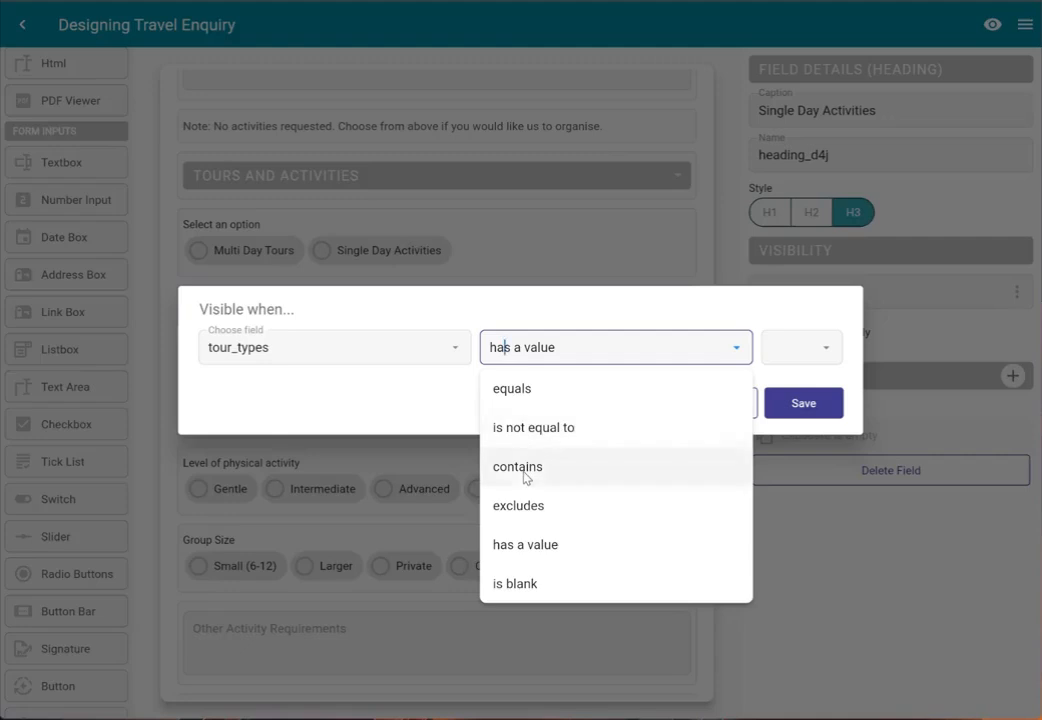
click(526, 468)
click(719, 355)
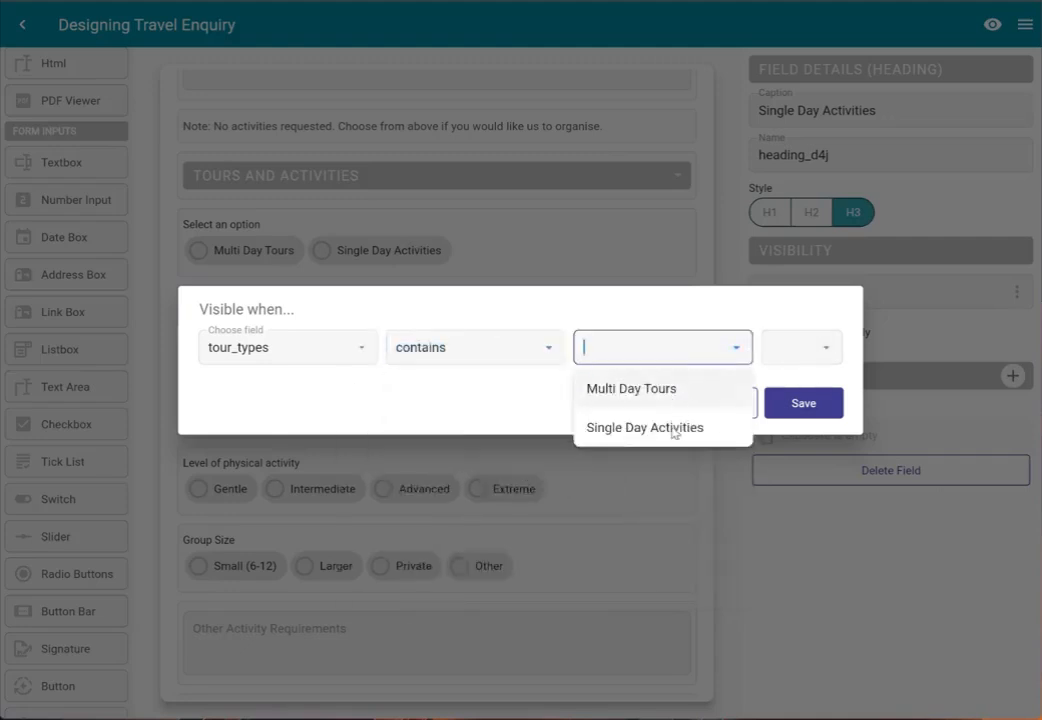
click(672, 431)
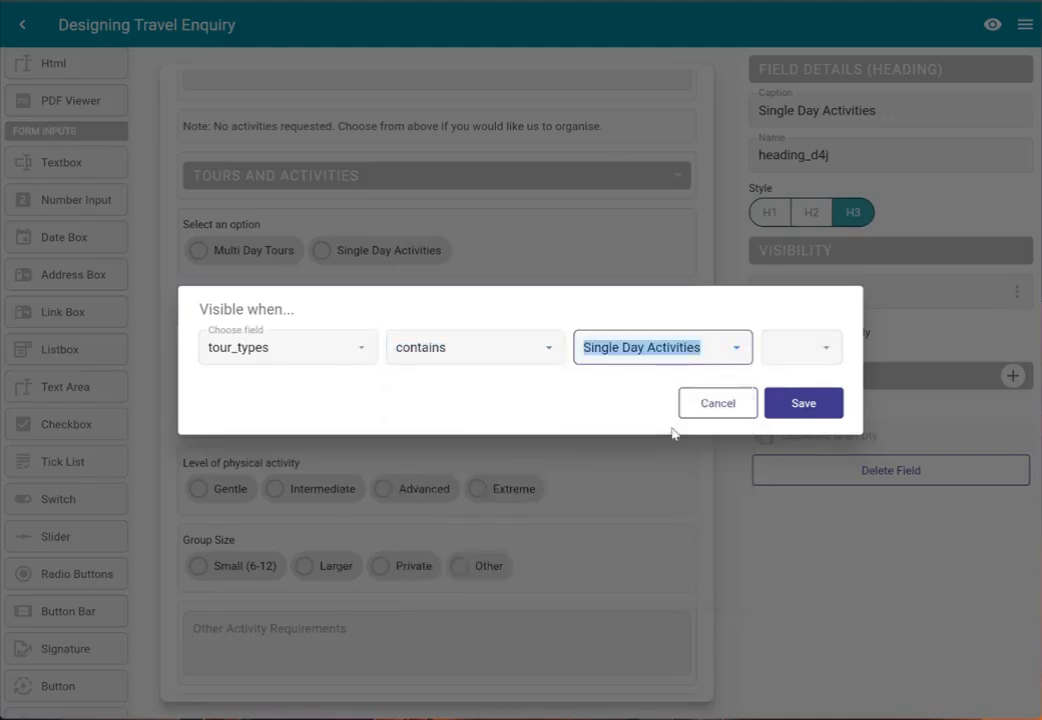
click(802, 404)
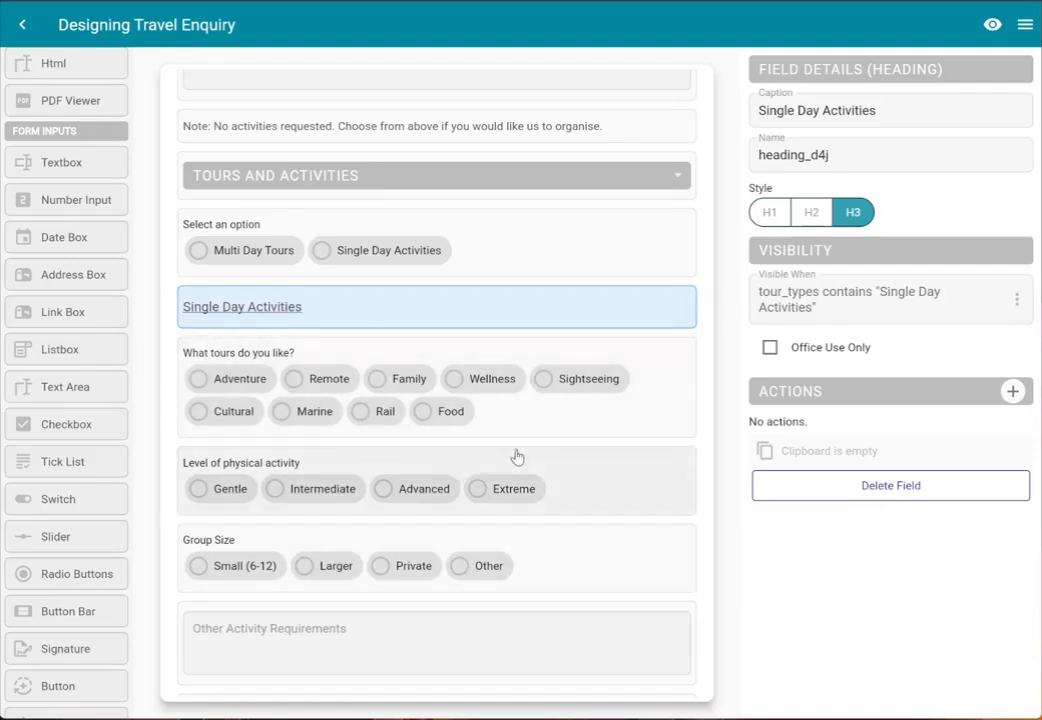
Step: Copy the visibility condition of the Single Day Activities heading
click(580, 421)
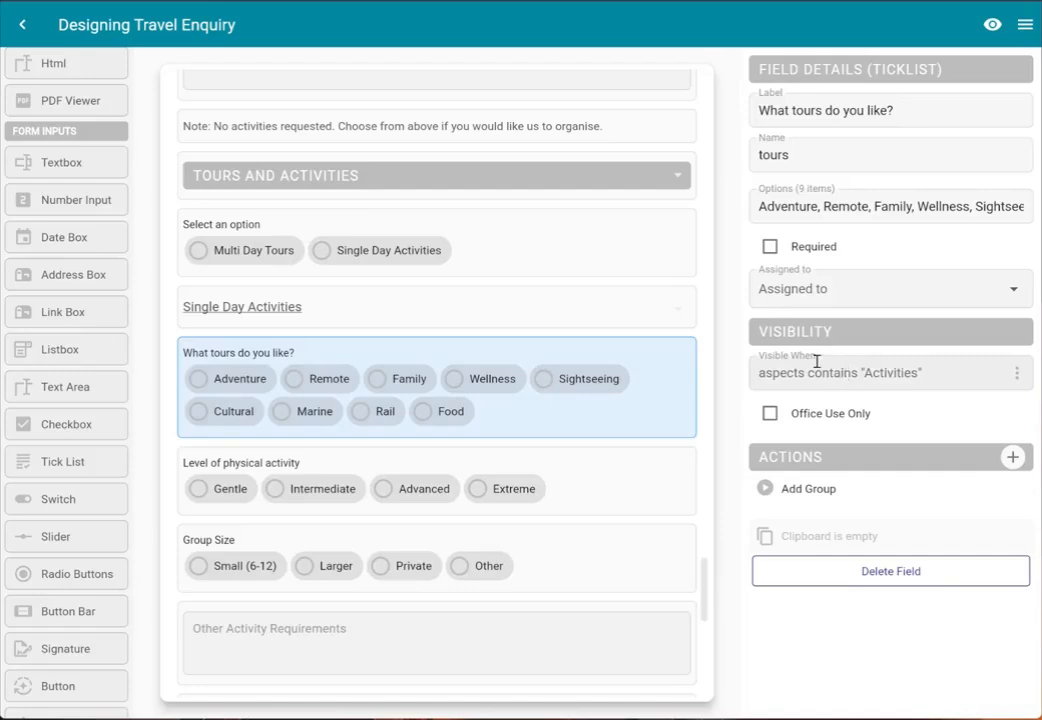
click(507, 307)
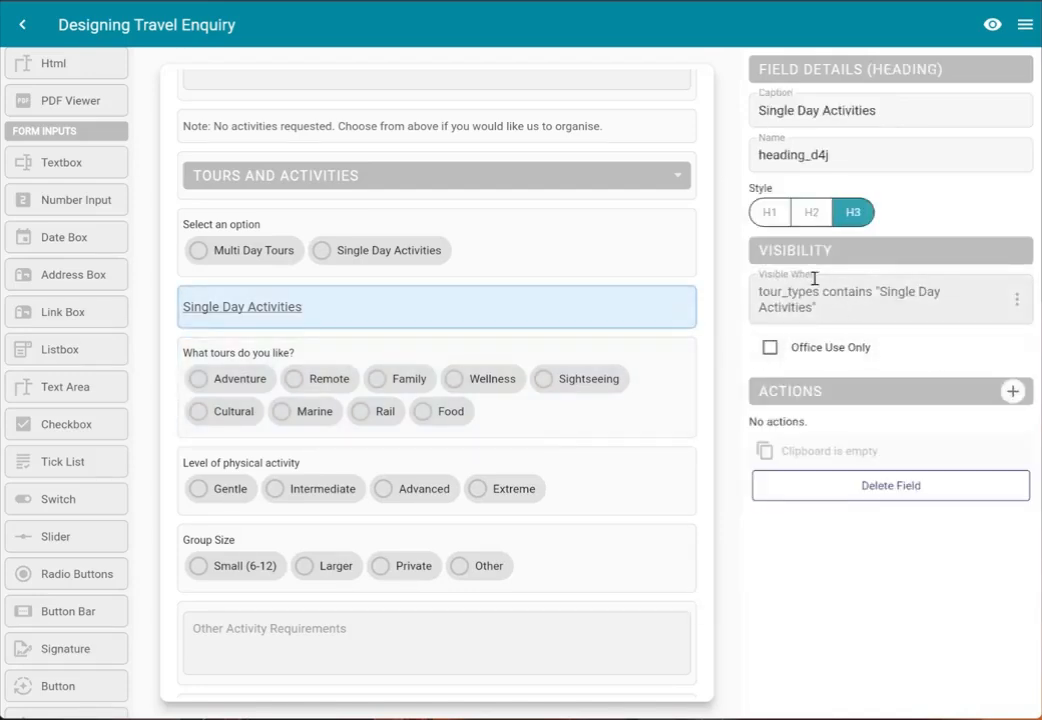
click(1016, 301)
click(969, 347)
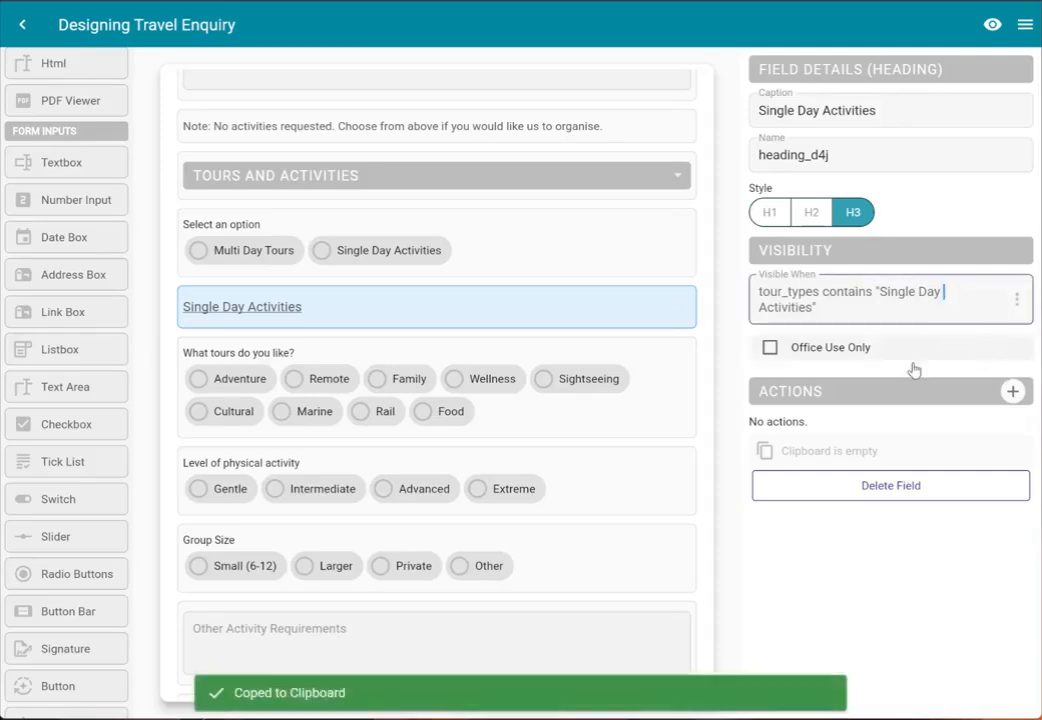
Step: Replace the visibility condition of the "What tours do you like?" tick list with the copied one, allowing the site clipboard access
click(628, 413)
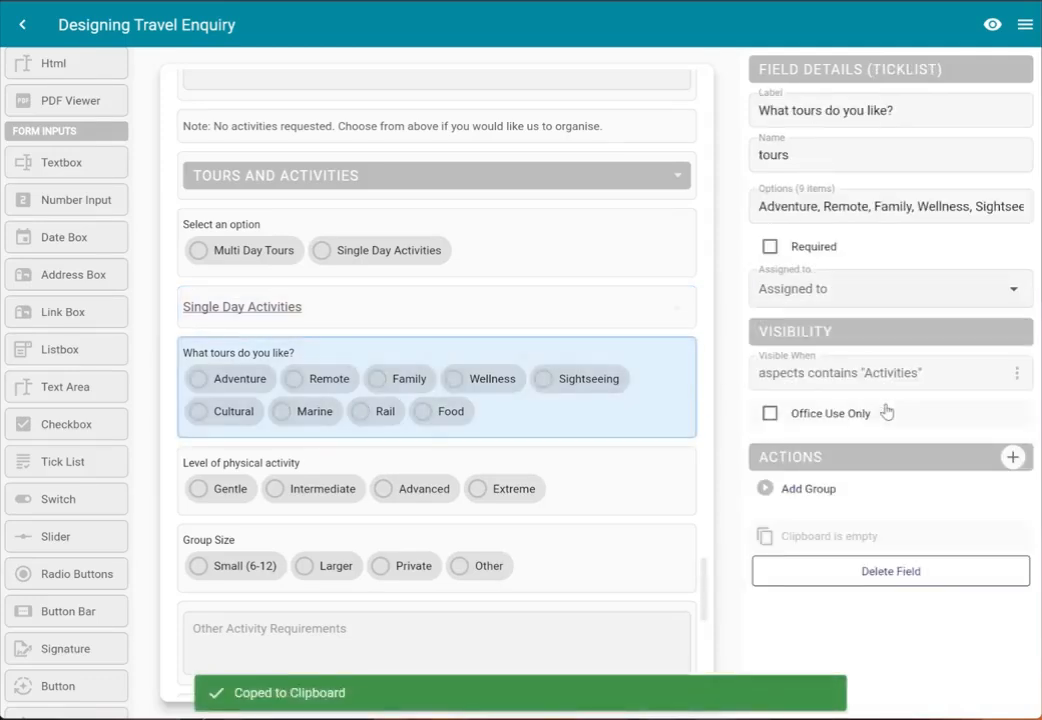
click(1010, 378)
click(1012, 376)
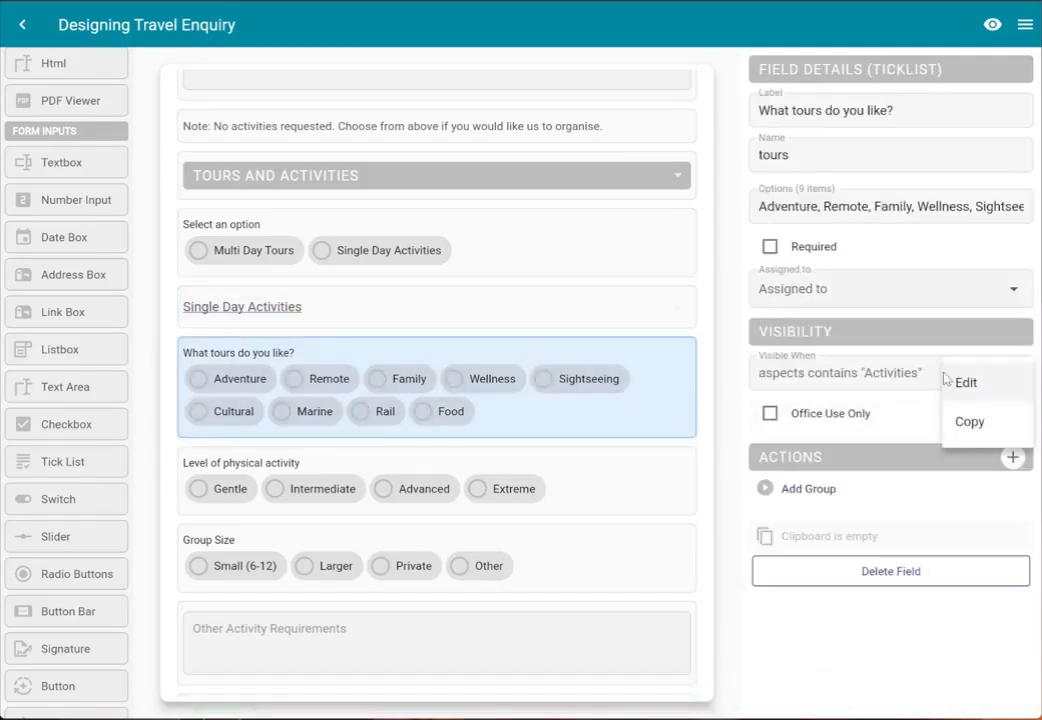
click(924, 375)
triple_click(864, 375)
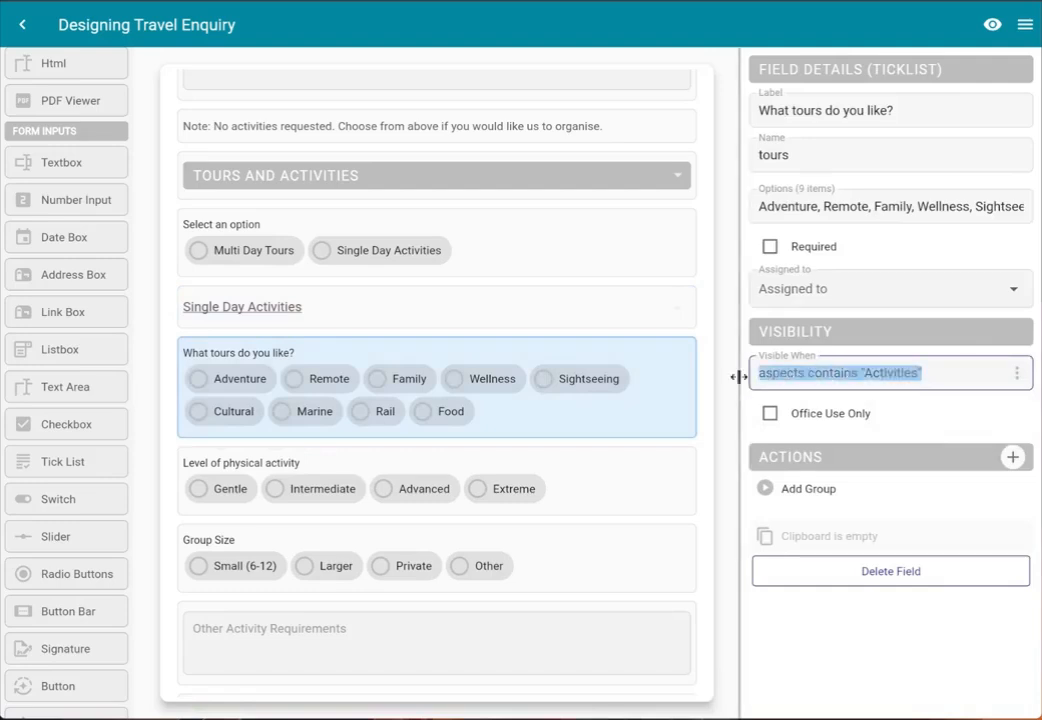
key(BackSpace)
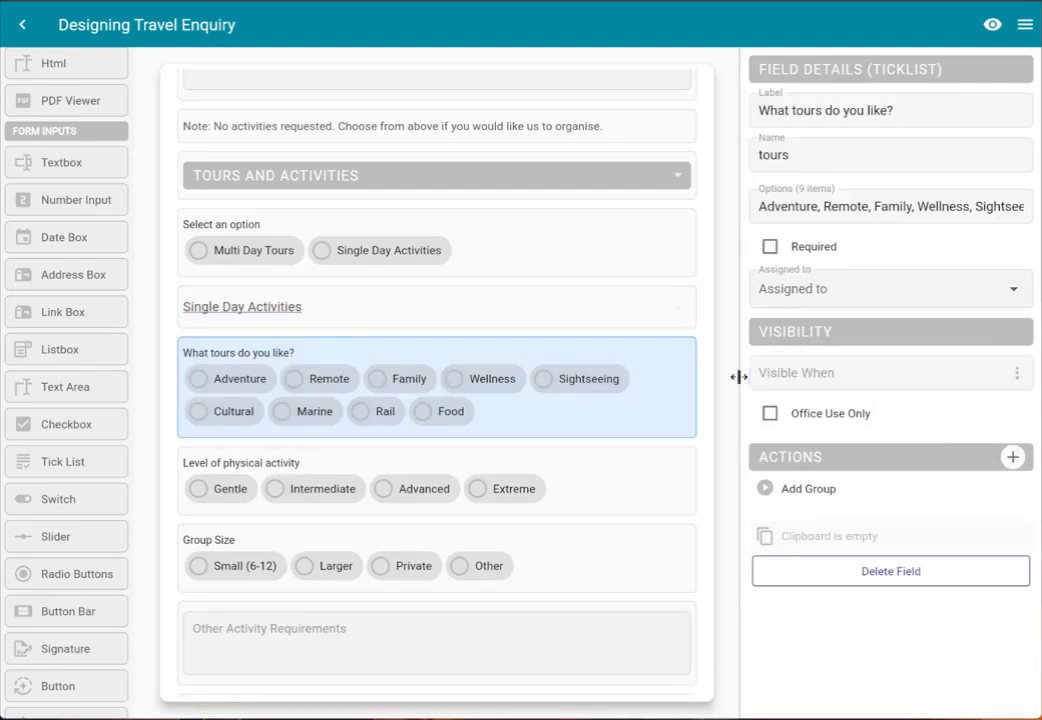
click(1016, 373)
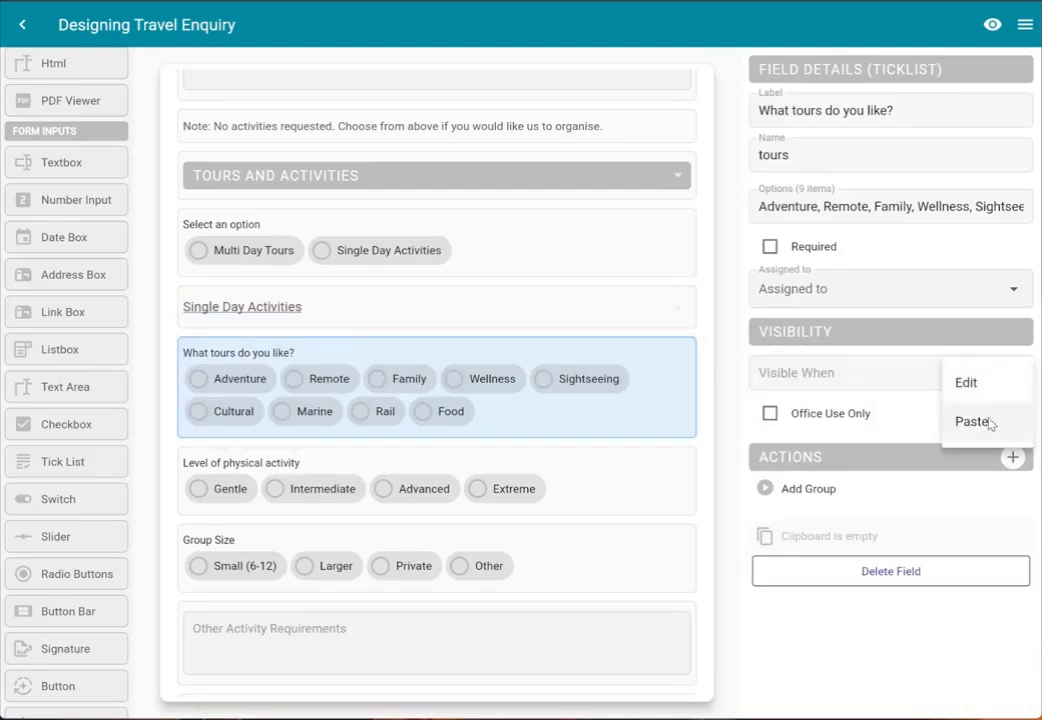
click(970, 421)
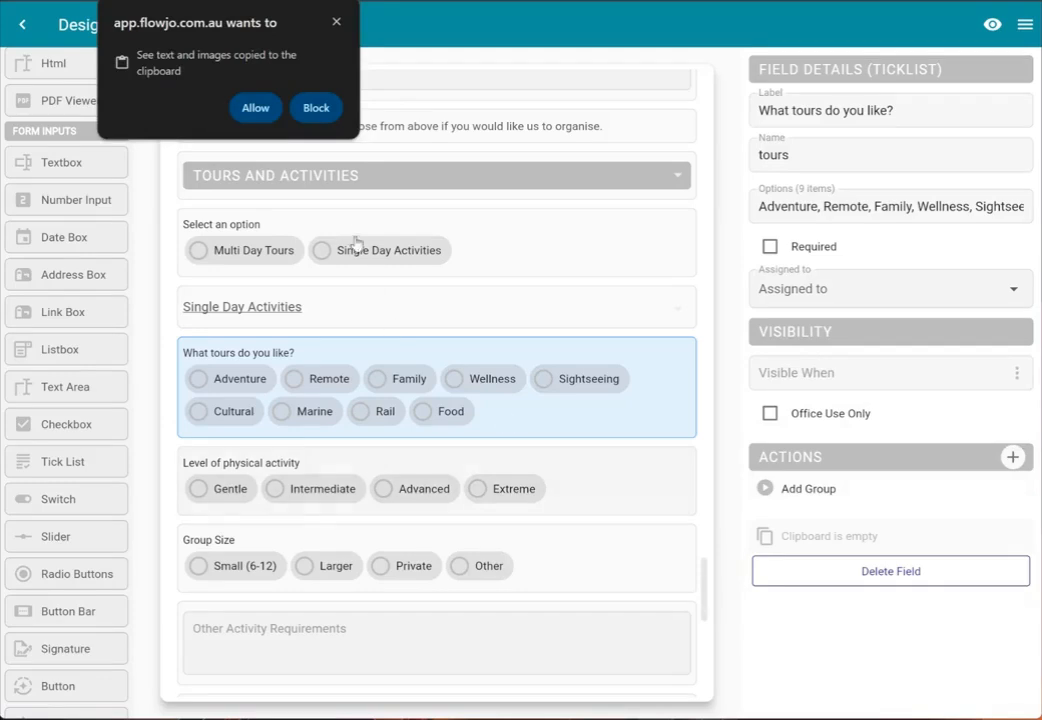
click(255, 107)
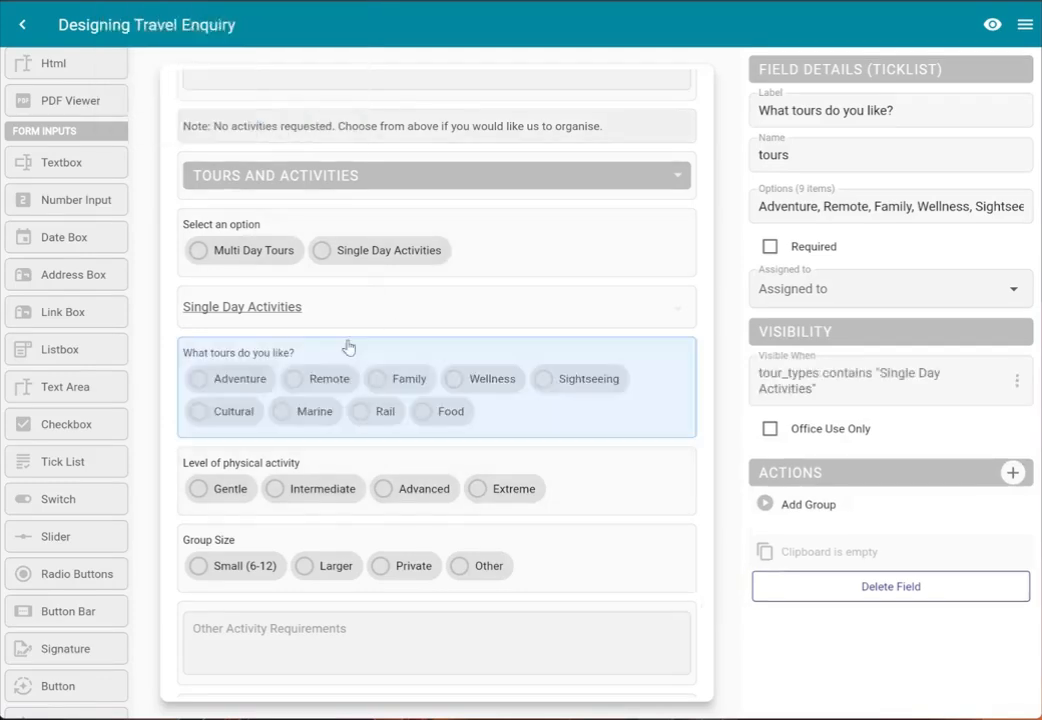
Step: Replace the visibility condition of the "Level of physical activity" tick list with the copied tour_types condition
click(626, 512)
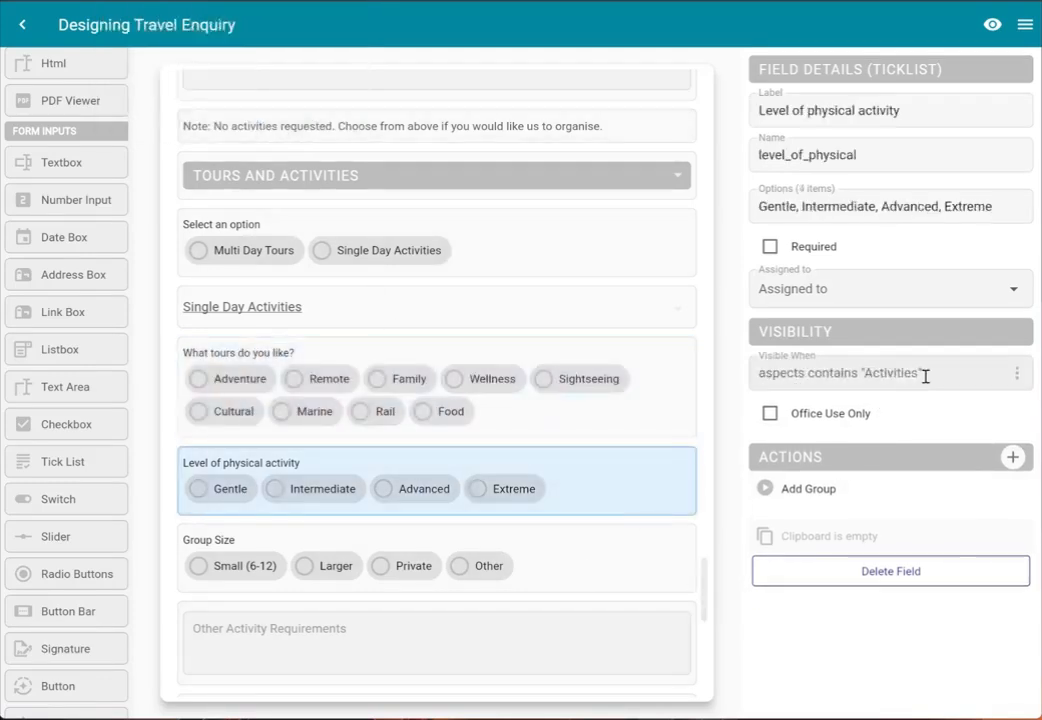
drag(921, 372, 757, 372)
key(BackSpace)
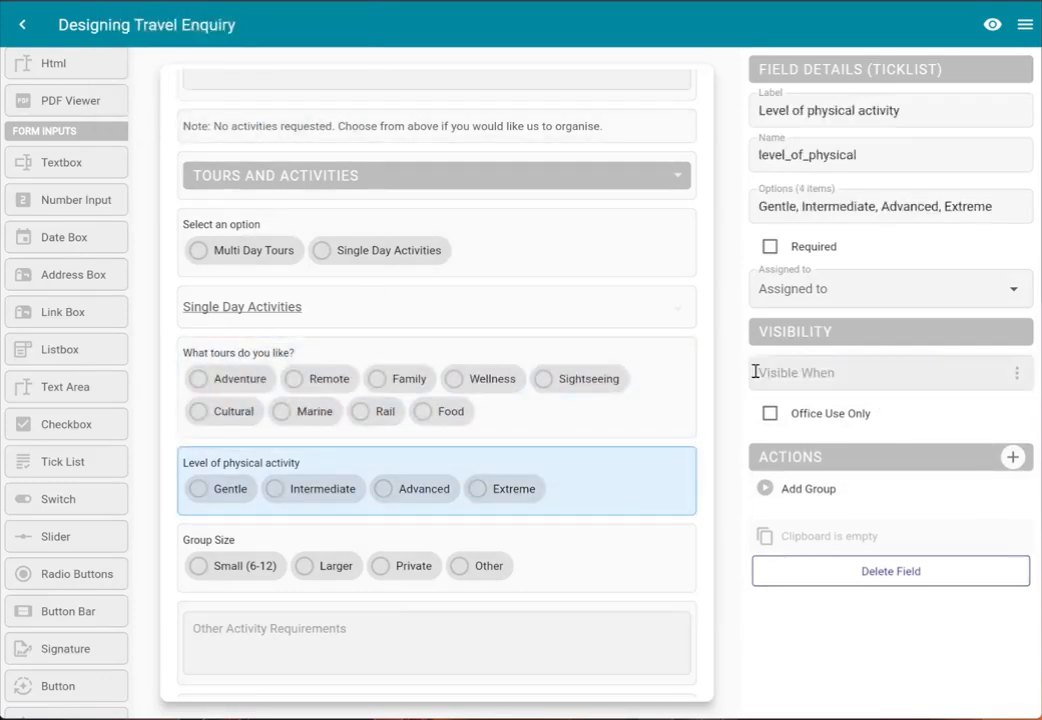
click(1017, 372)
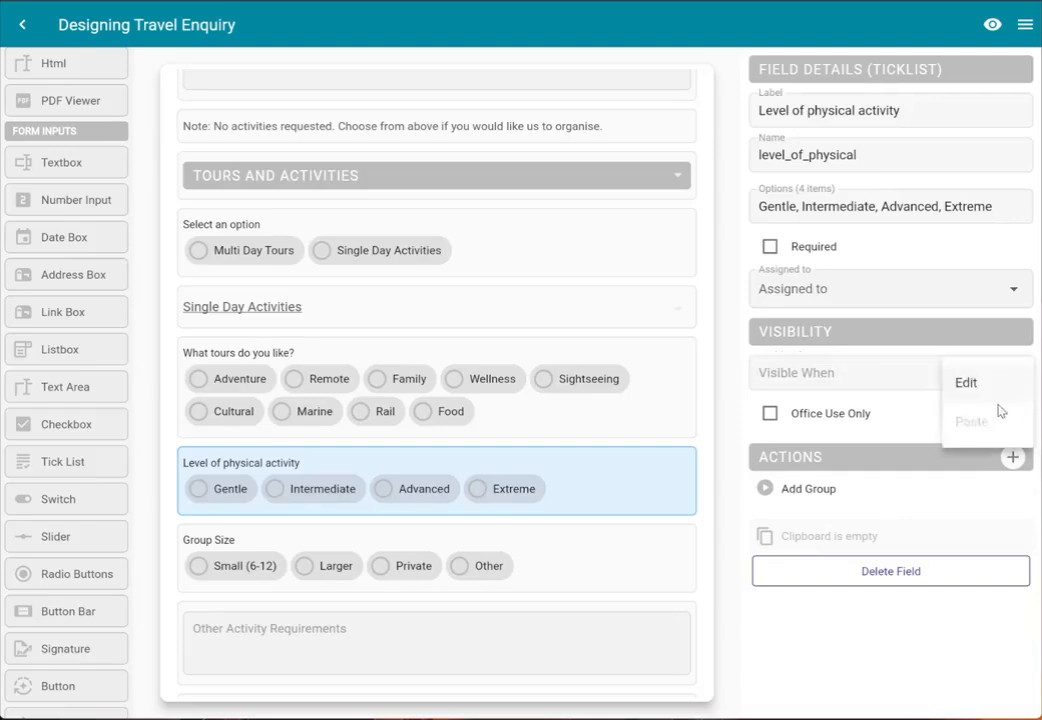
click(979, 424)
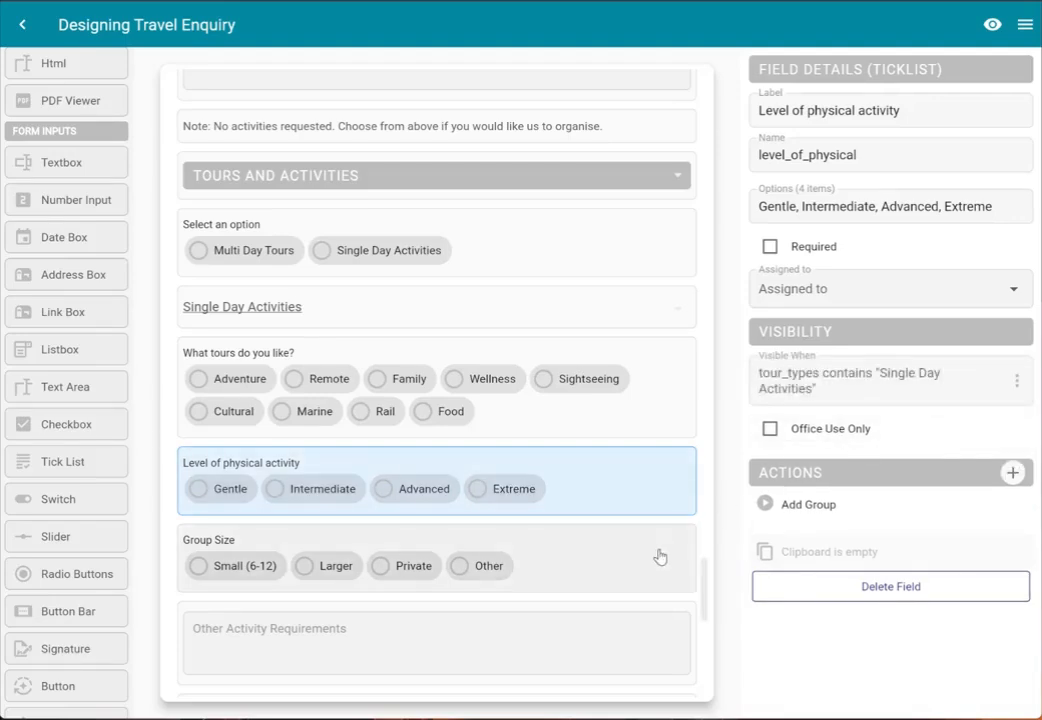
Step: Replace the visibility condition of the Group Size tick list with the copied tour_types condition
click(660, 558)
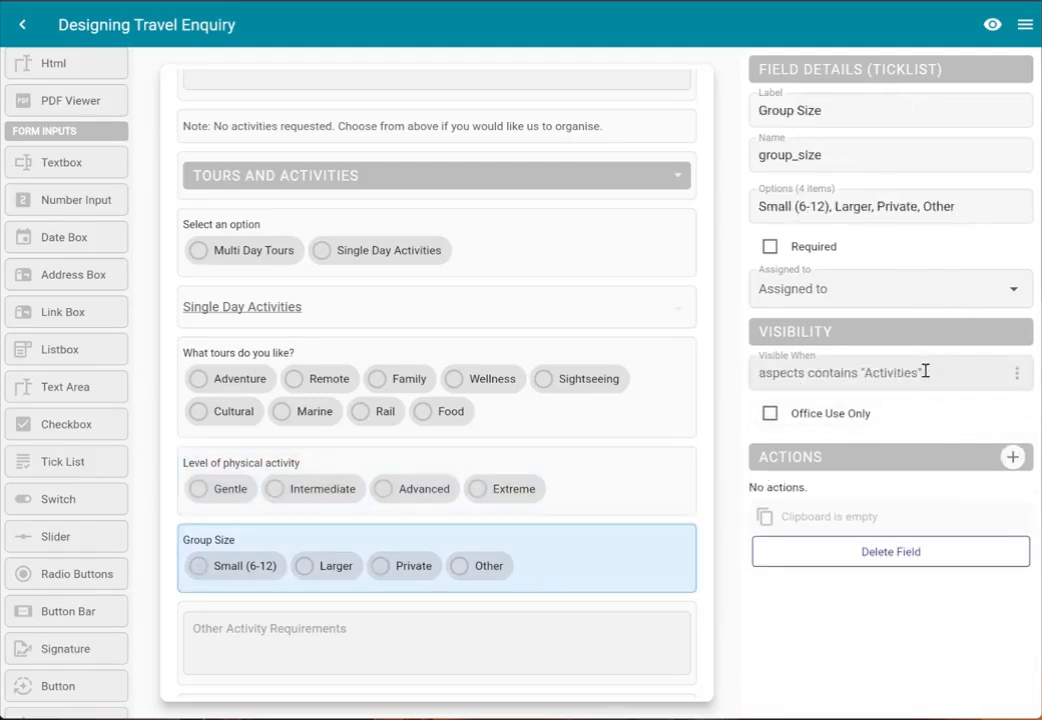
drag(926, 370, 702, 360)
key(BackSpace)
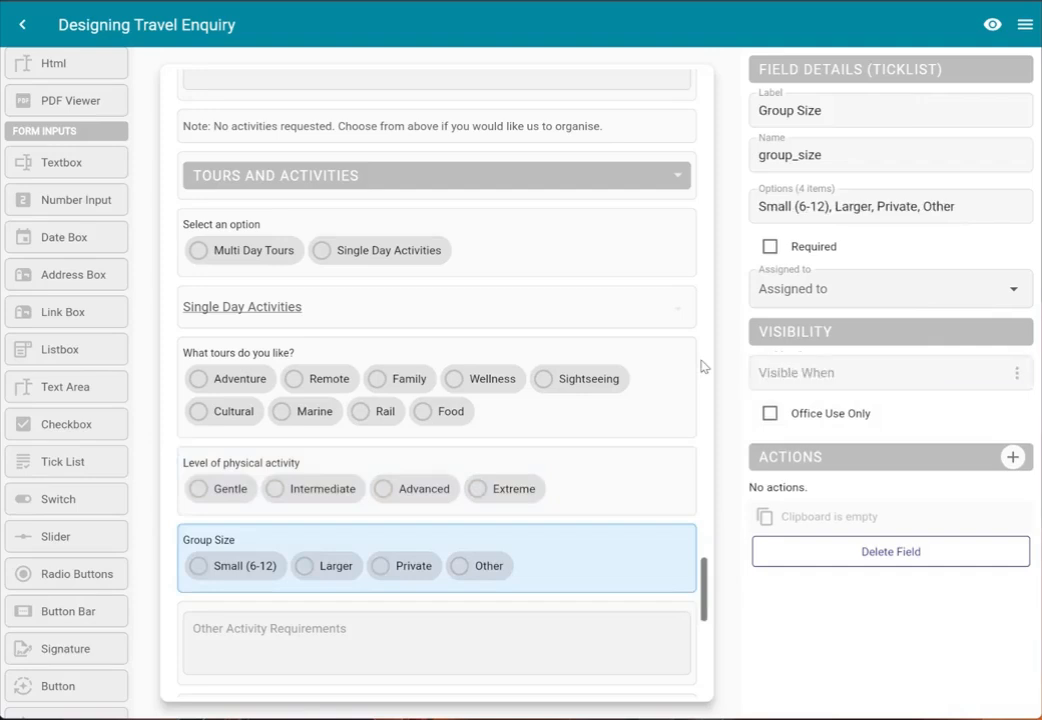
click(1017, 378)
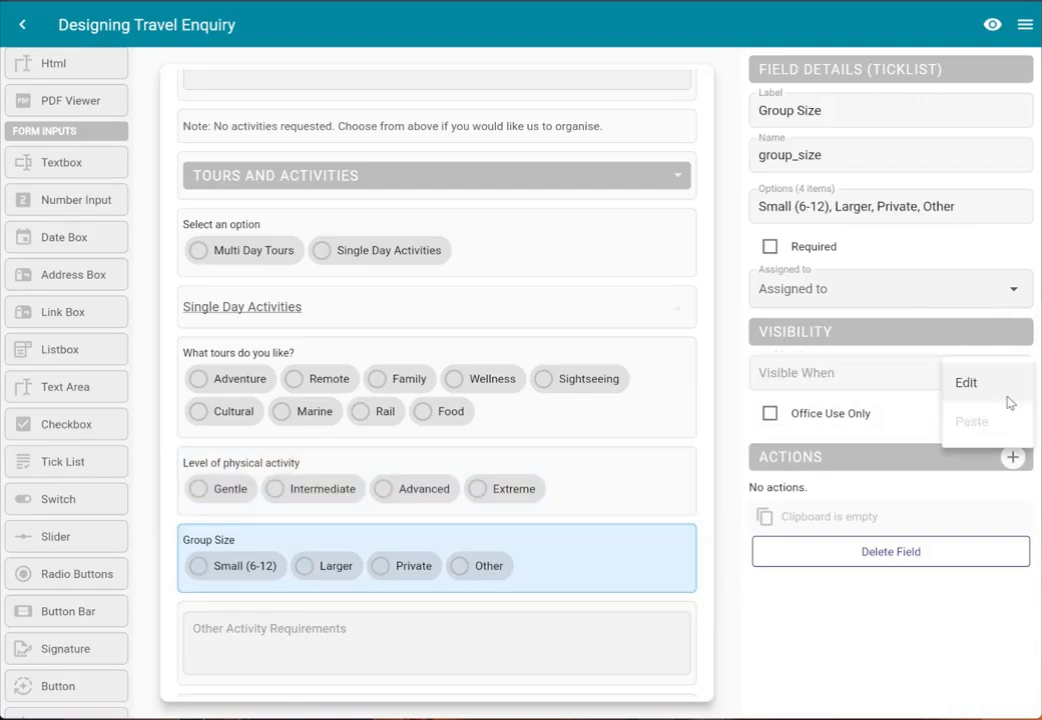
click(975, 428)
Step: Replace the visibility condition of the Other Activity Requirements text area with the copied tour_types condition
click(664, 651)
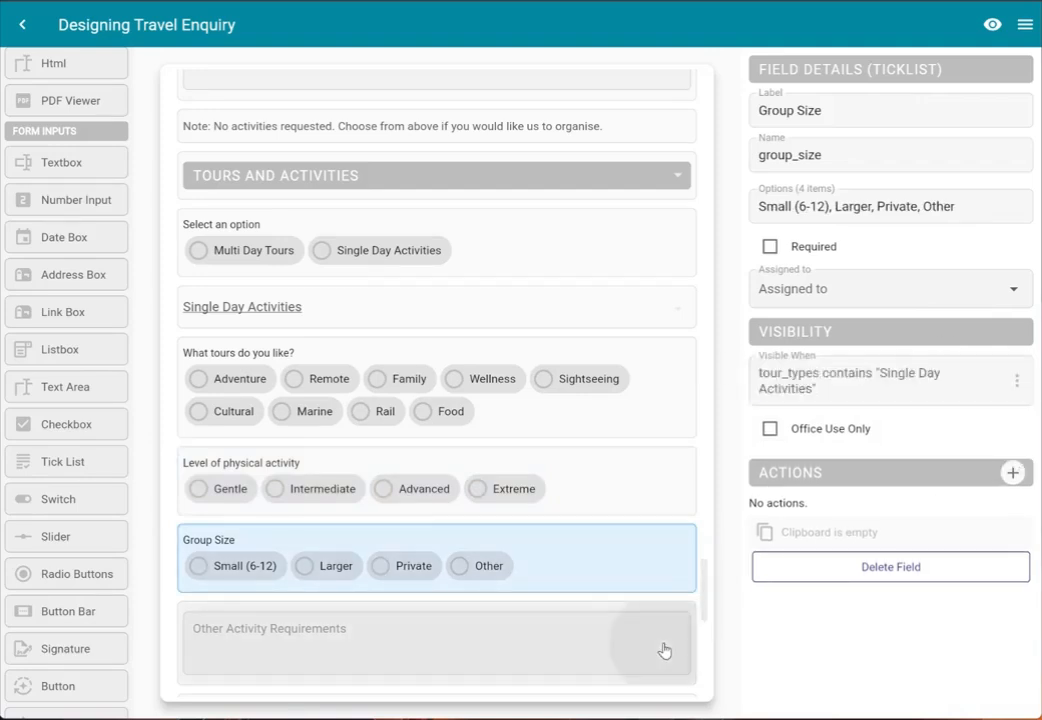
drag(946, 360, 709, 377)
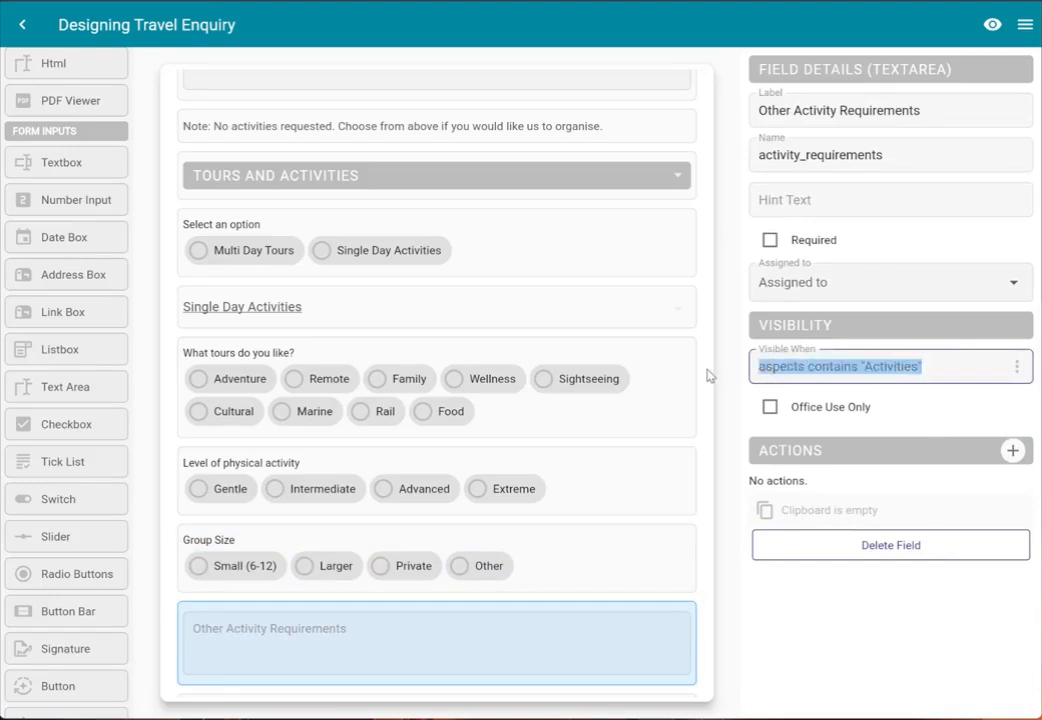
key(BackSpace)
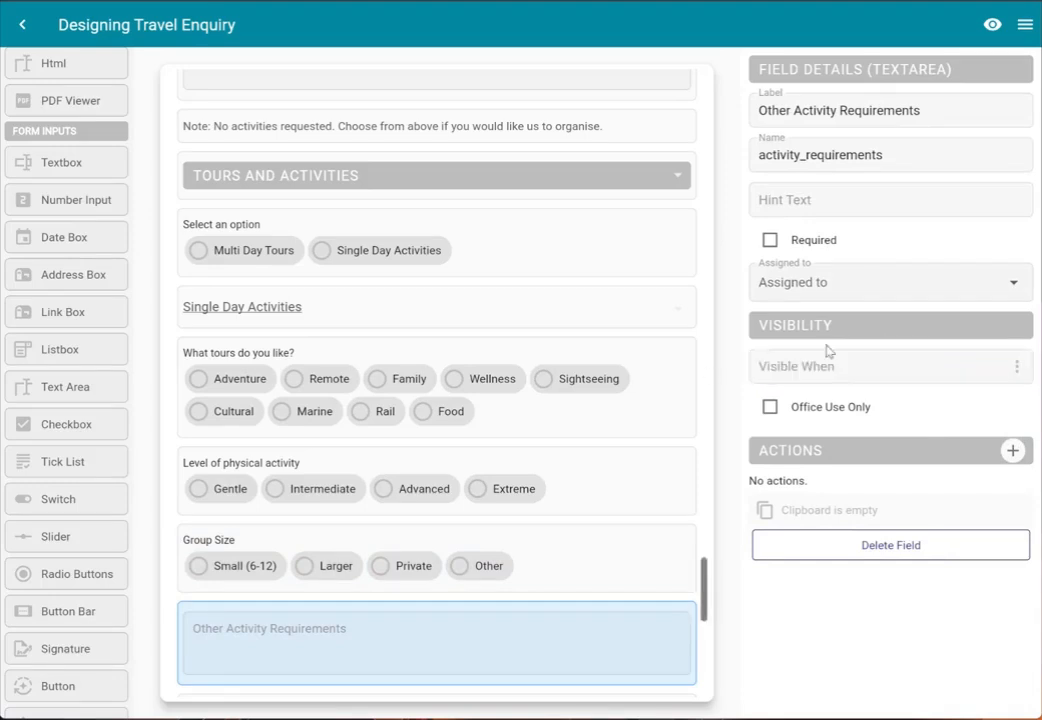
click(1015, 367)
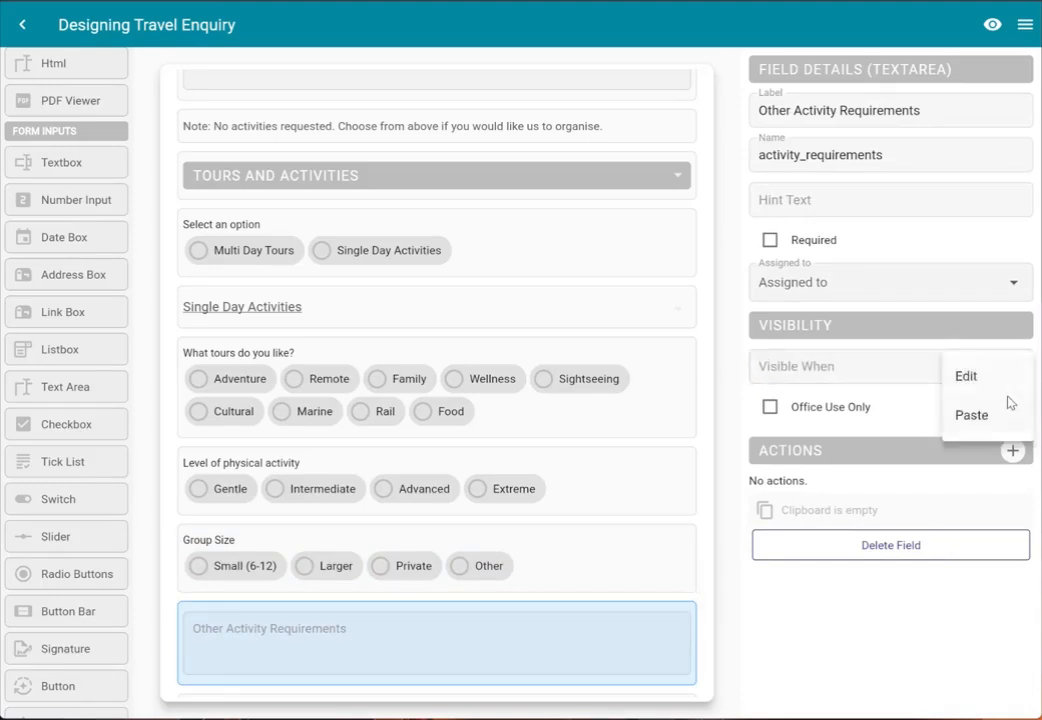
click(1001, 414)
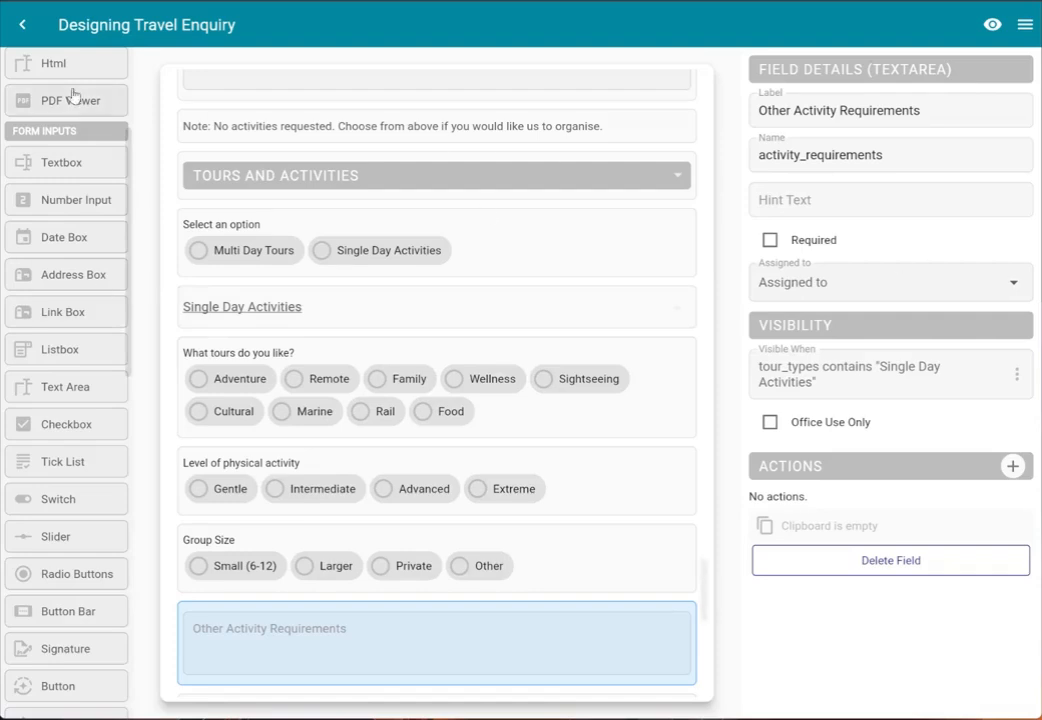
Step: Add an H3 heading captioned "Multi Day Tours" above the Single Day Activities heading
scroll(46, 139, up, 2)
scroll(48, 139, up, 2)
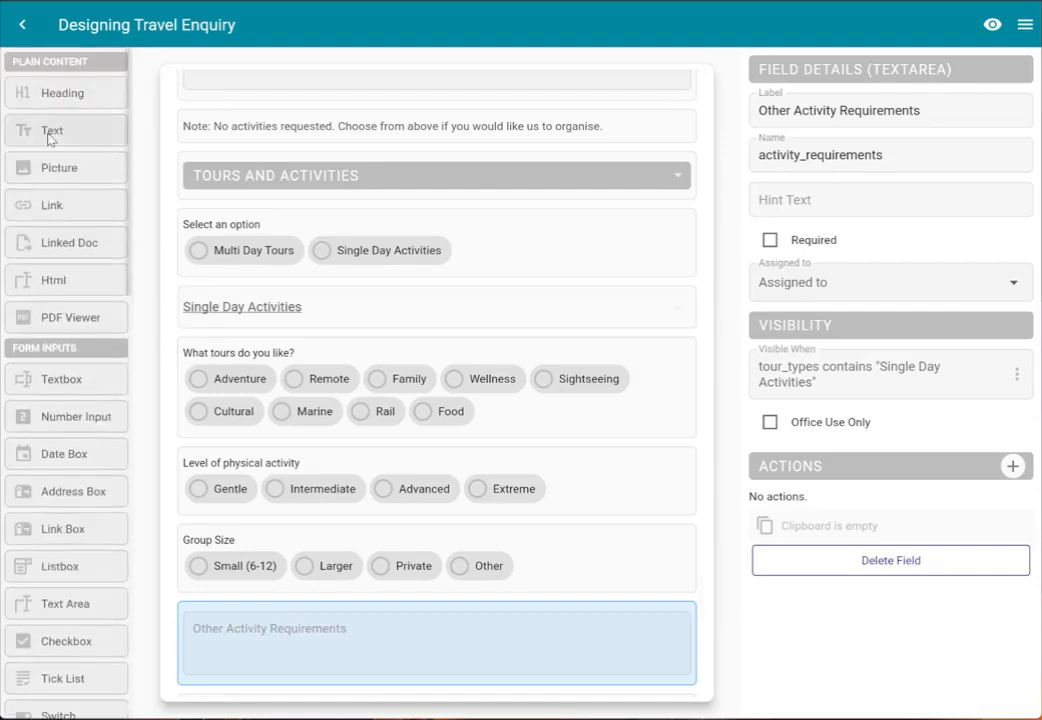
drag(66, 98, 261, 305)
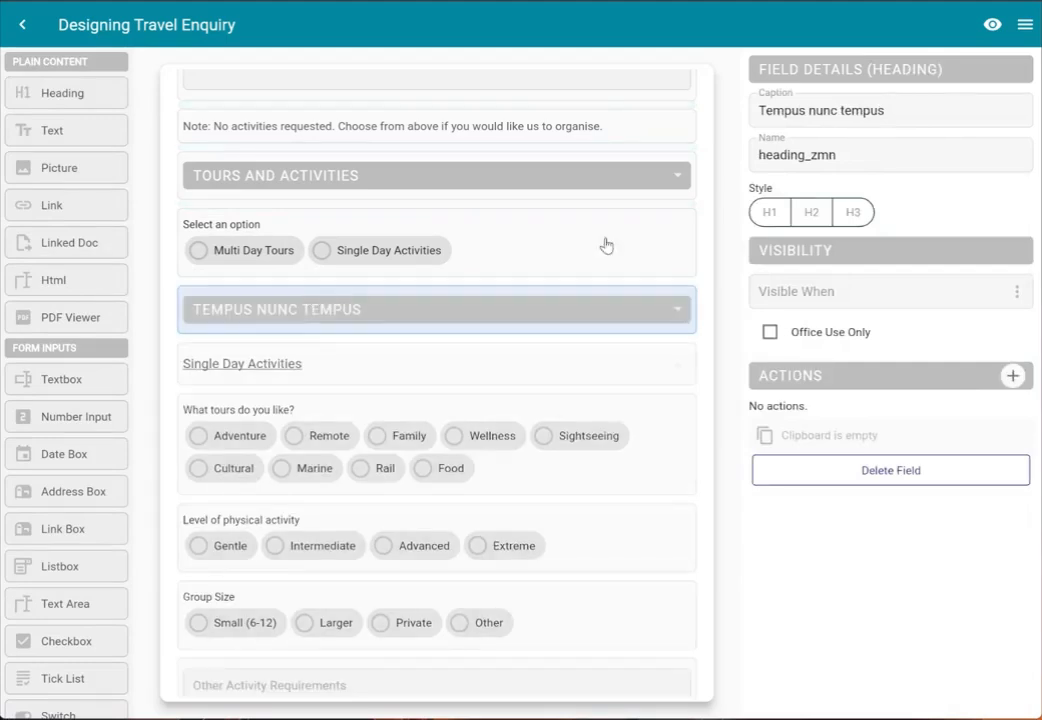
drag(898, 109, 750, 113)
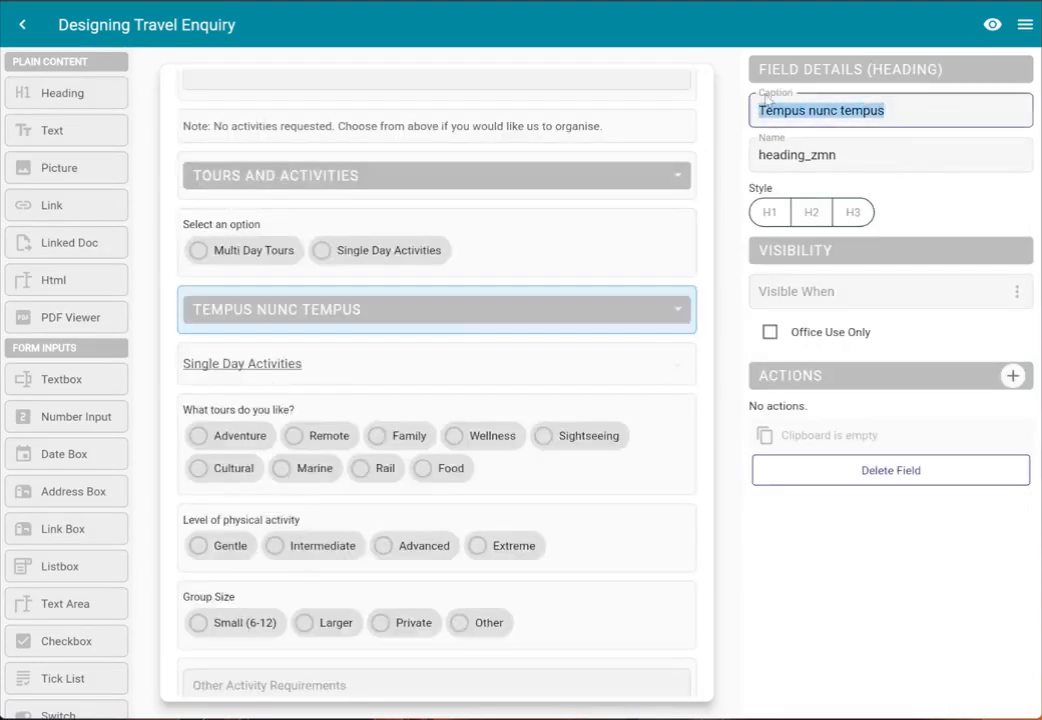
text(Mul)
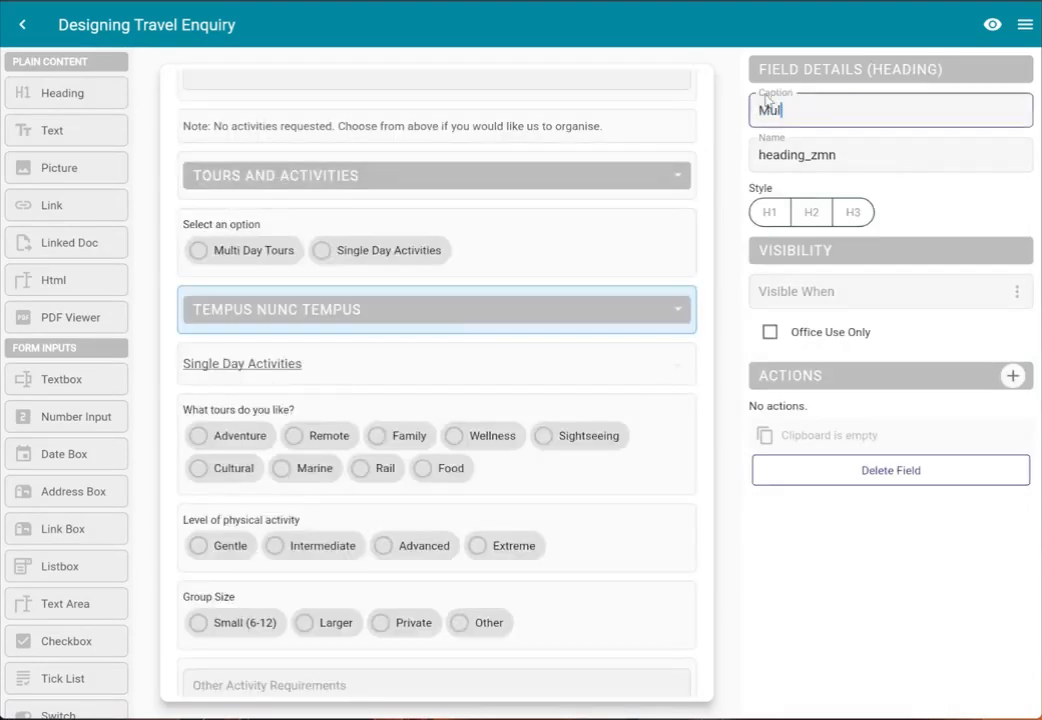
text(ti Day Tours)
key(Return)
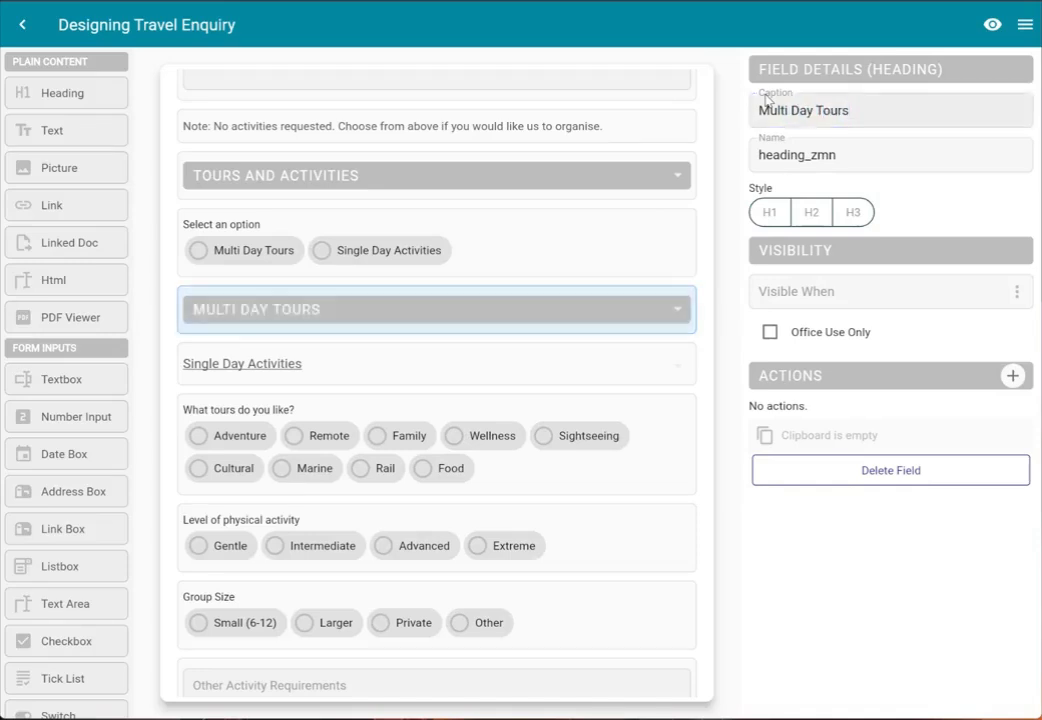
click(852, 212)
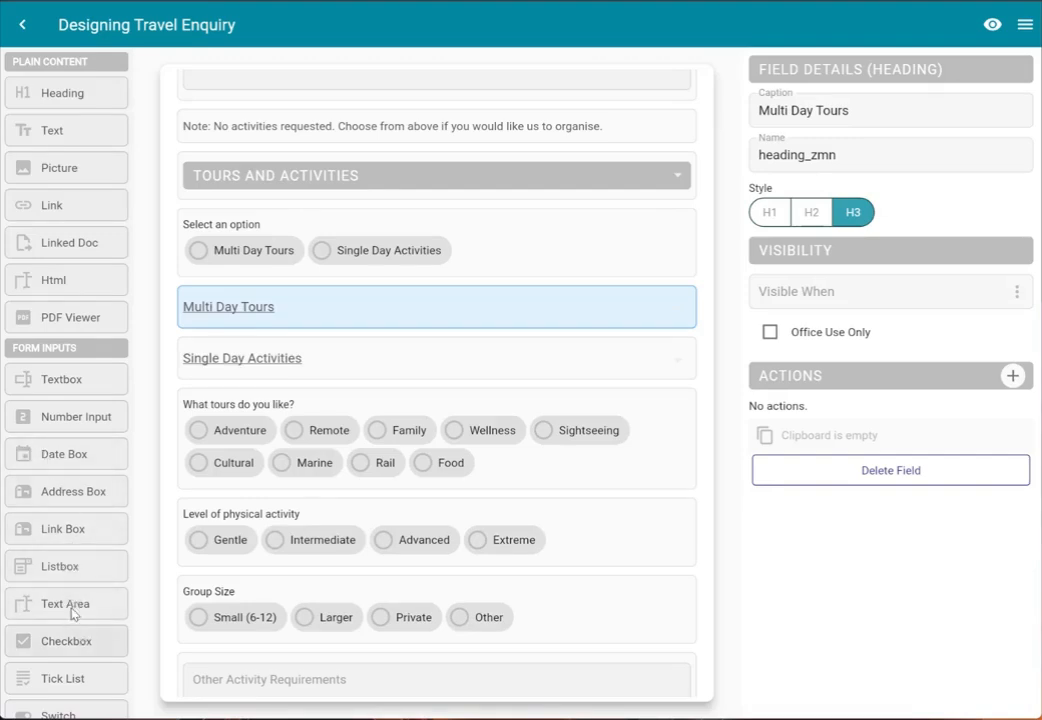
Step: Add a tick list under the Multi Day Tours heading, labelled "Do you have a preferred tour company"
drag(85, 684, 272, 353)
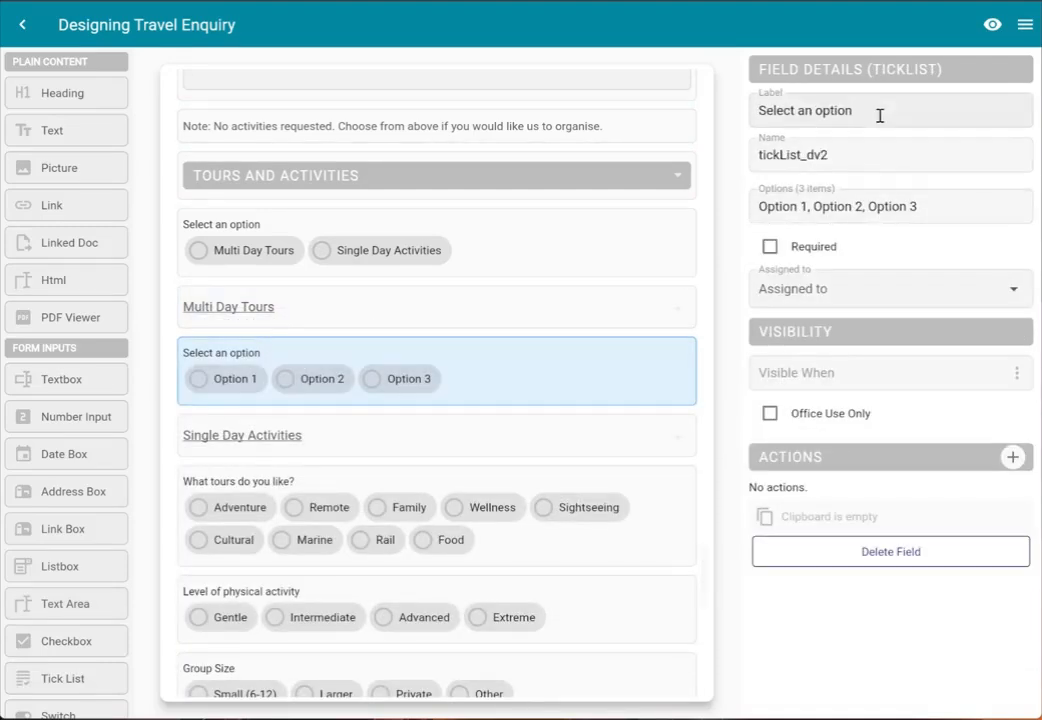
drag(879, 114, 743, 120)
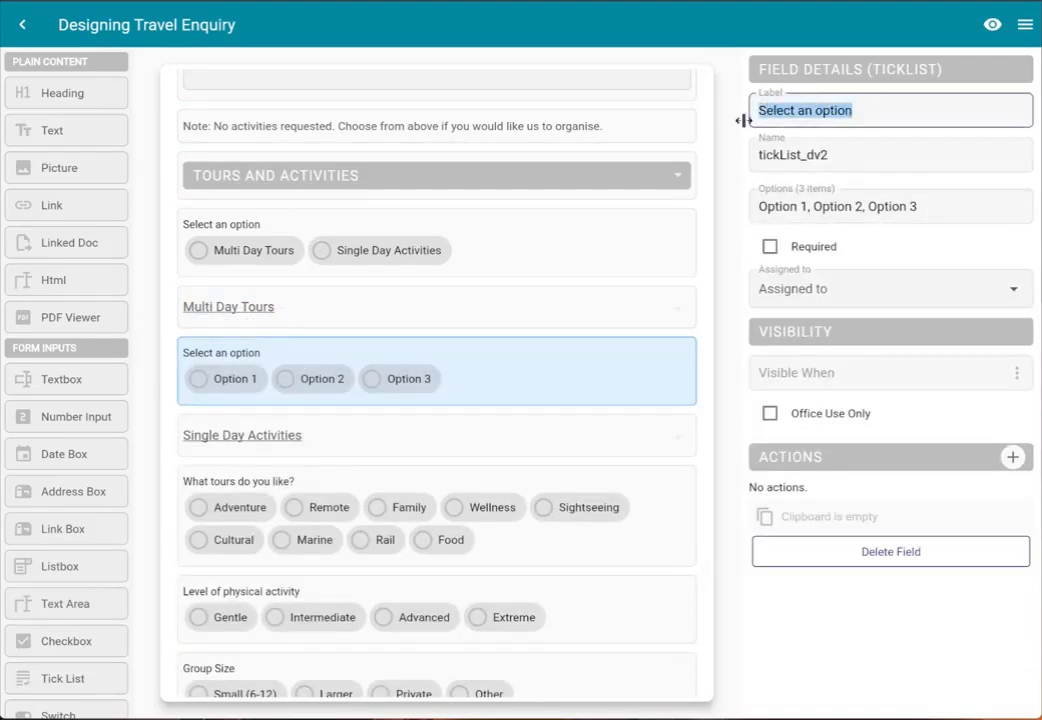
text(Do you )
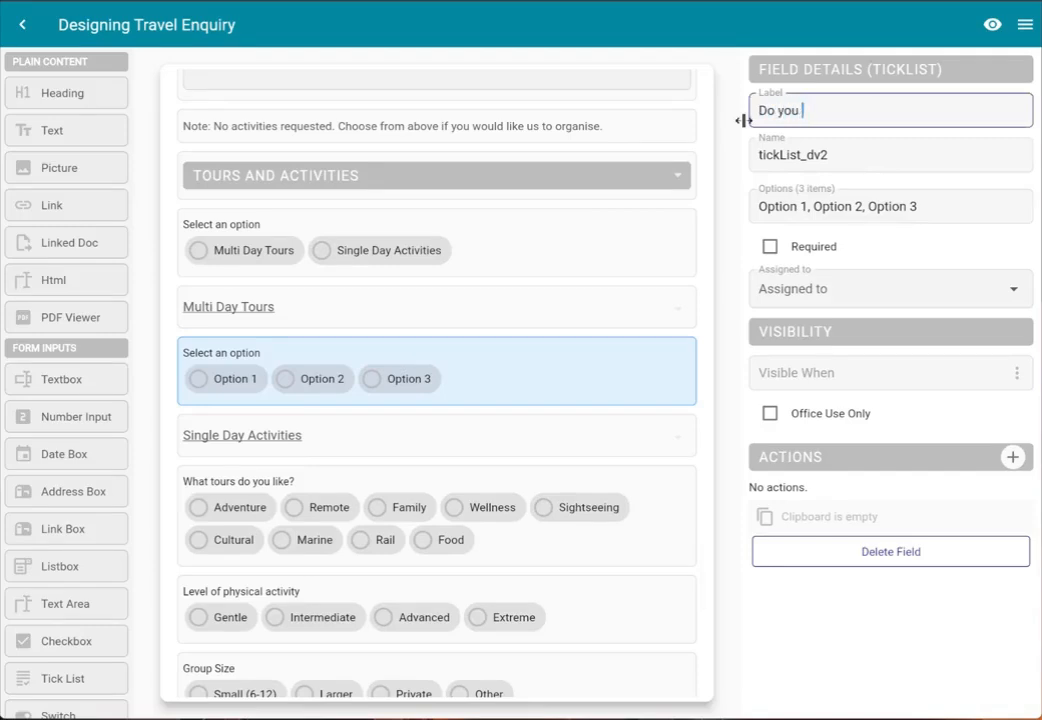
text(have a preferred )
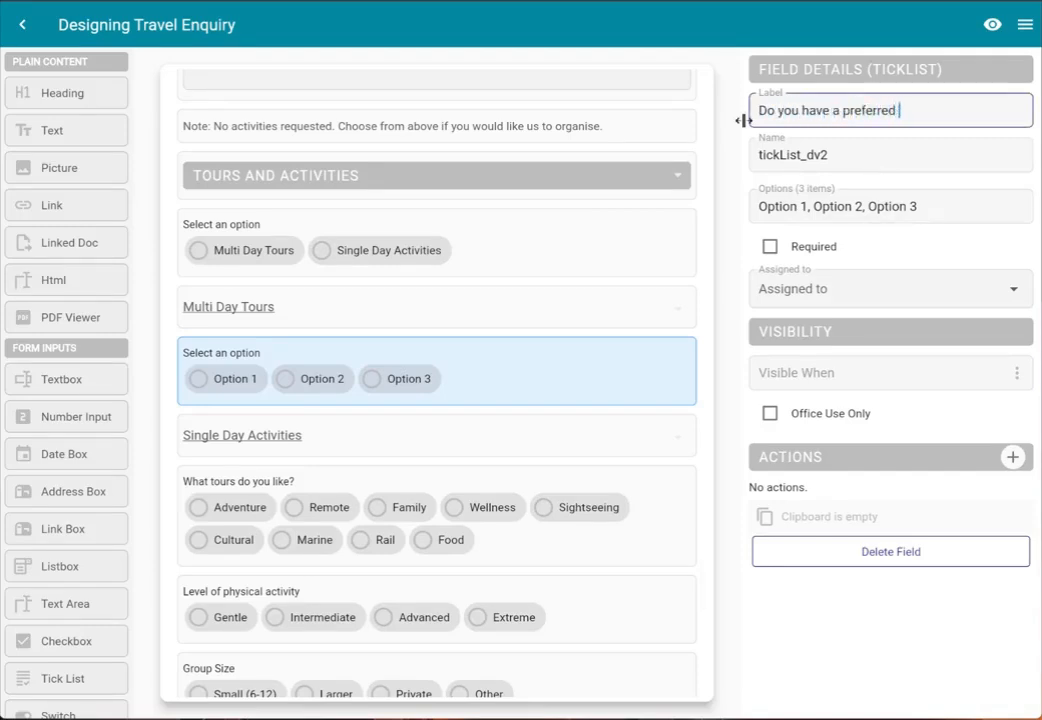
text(tour company)
click(744, 121)
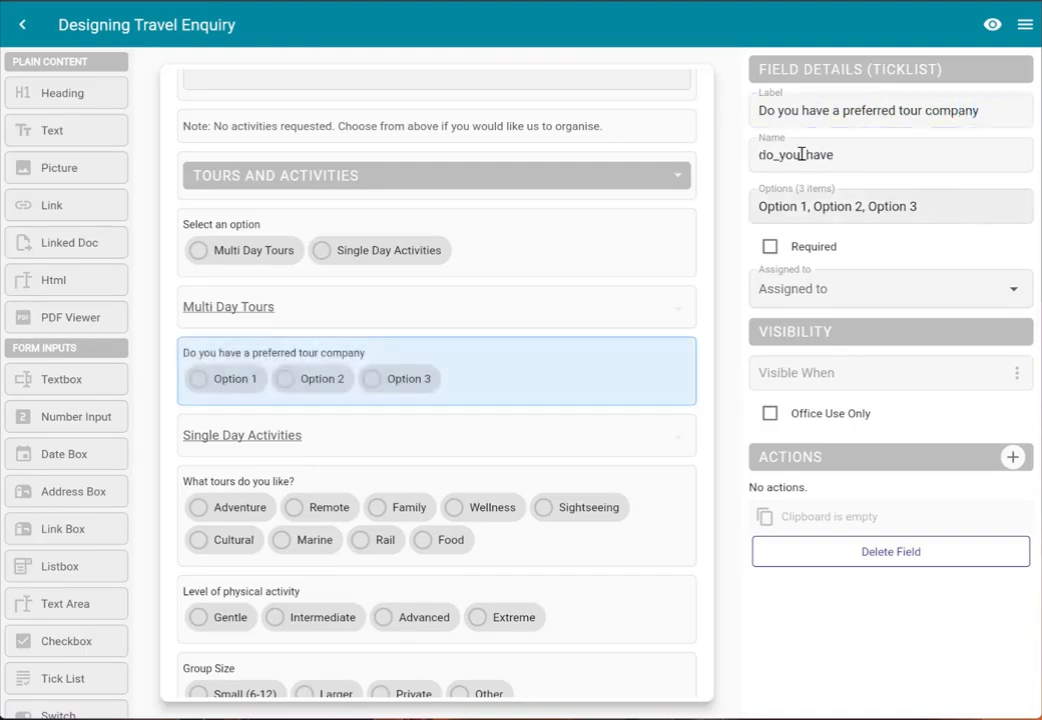
Step: Set the name of the preferred tour company tick list to preferred_tour_co
drag(833, 157, 723, 157)
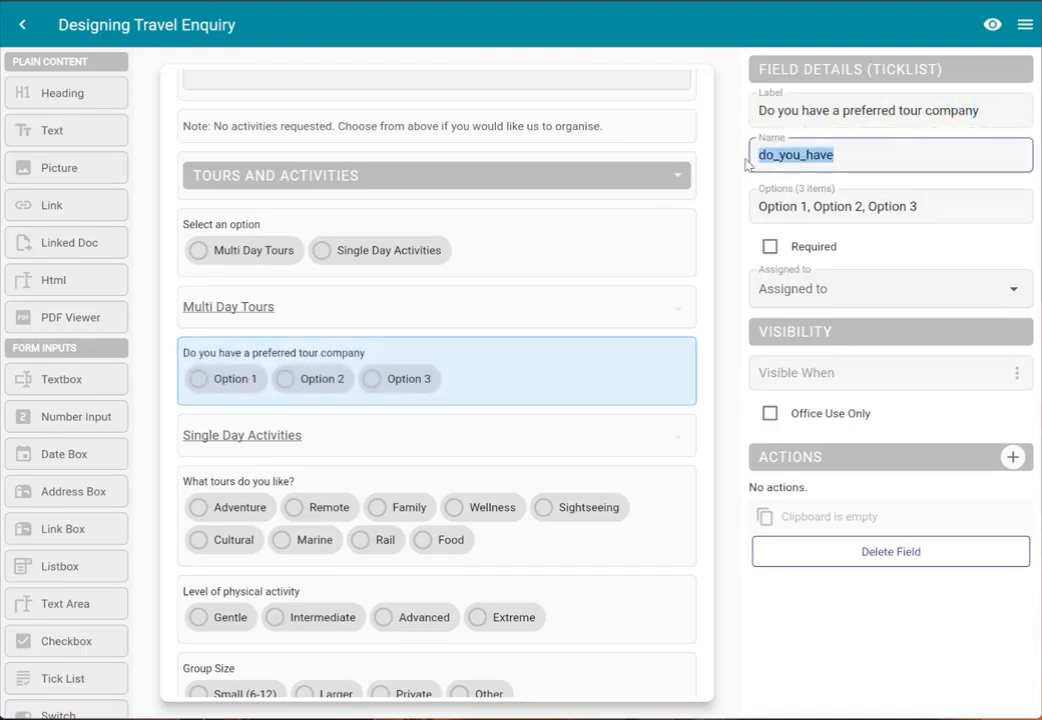
text(pre)
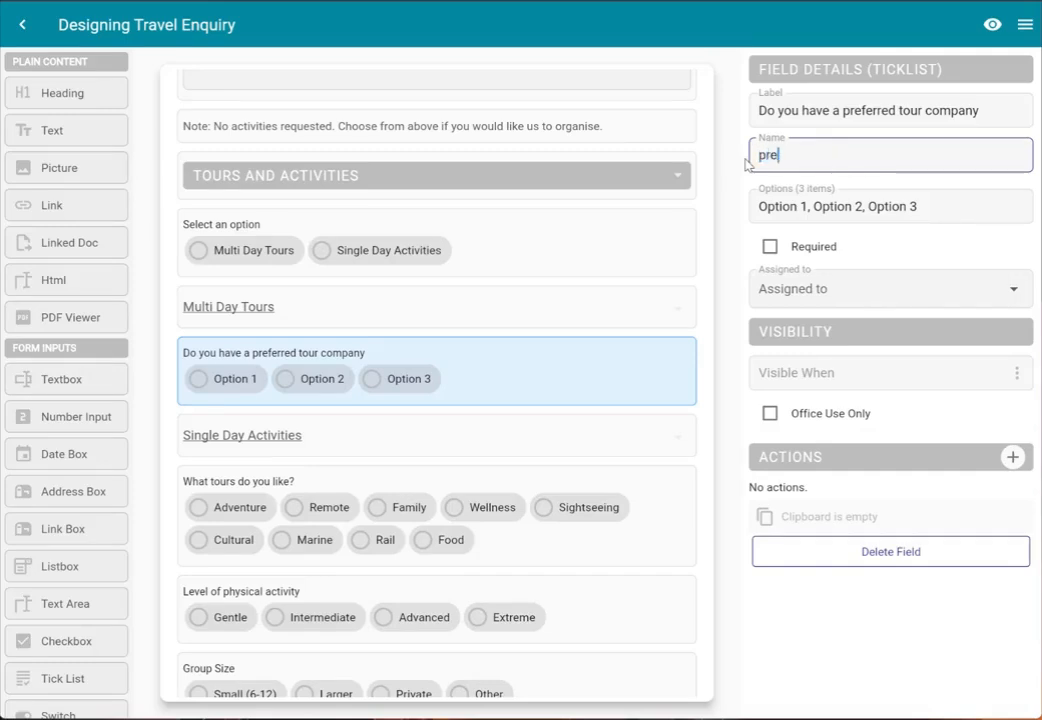
text(ferred_tour_co)
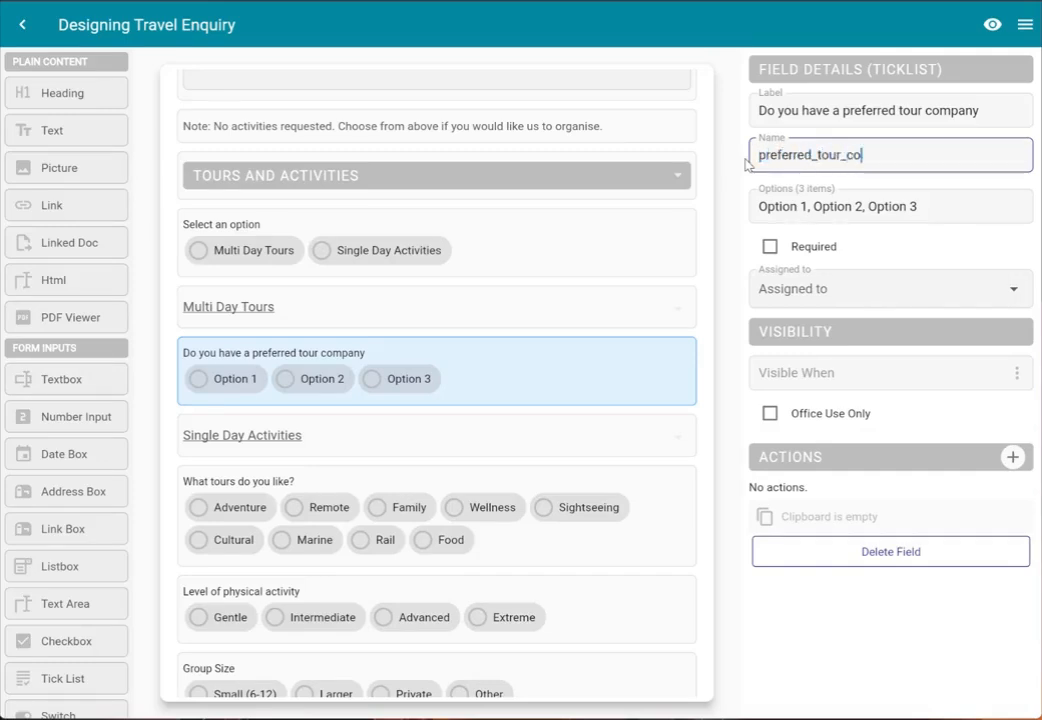
key(Tab)
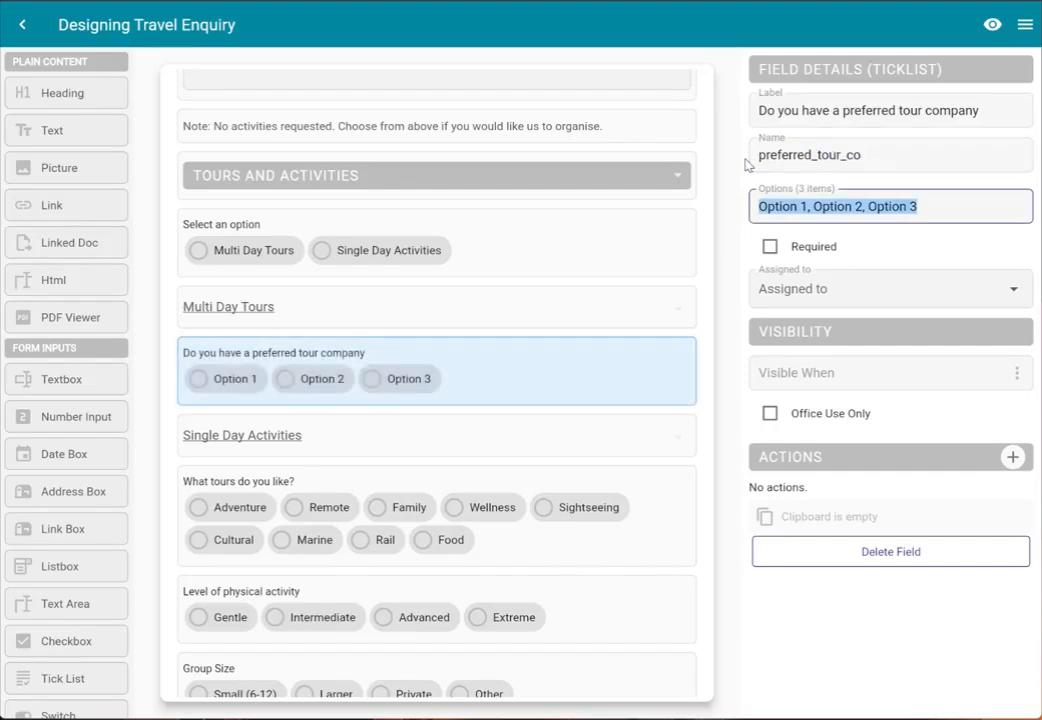
Step: Set the preferred tour company options to "No, Yes, I've used them previously, I have a tour in mind"
text(No, Yes,)
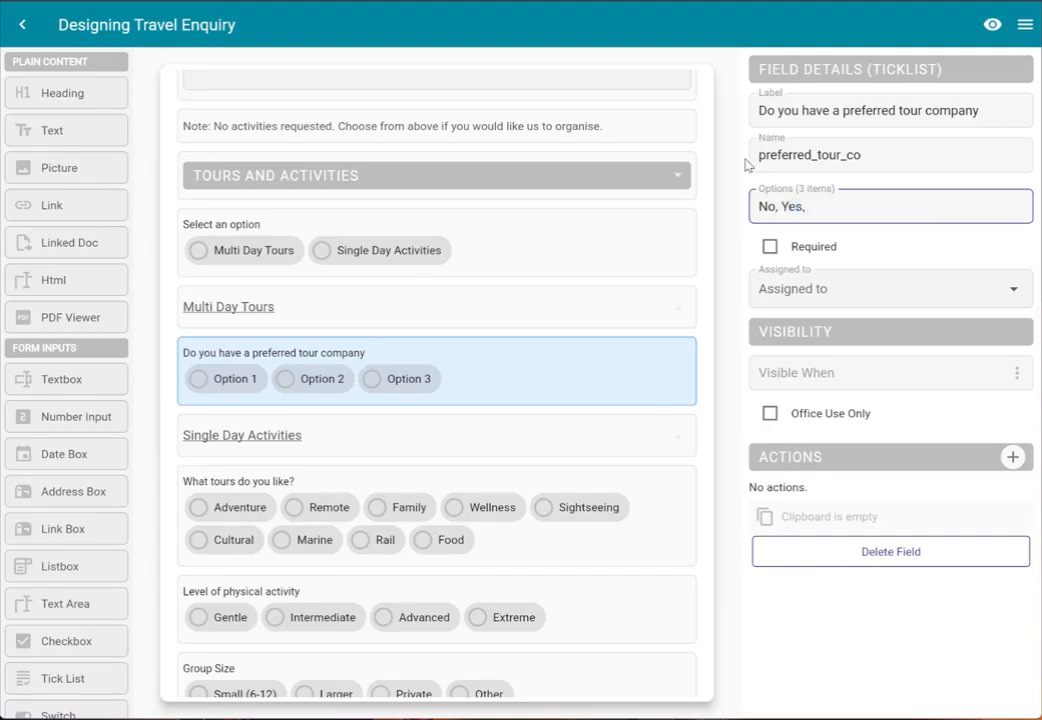
text(I've used them previously, I)
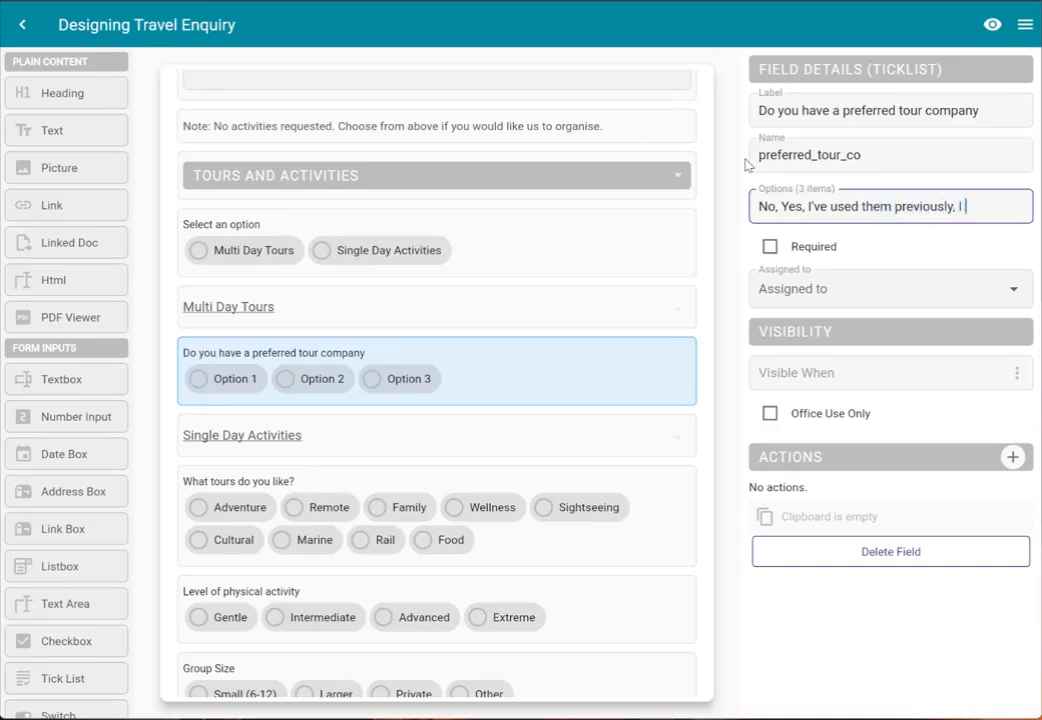
text( have a tour in )
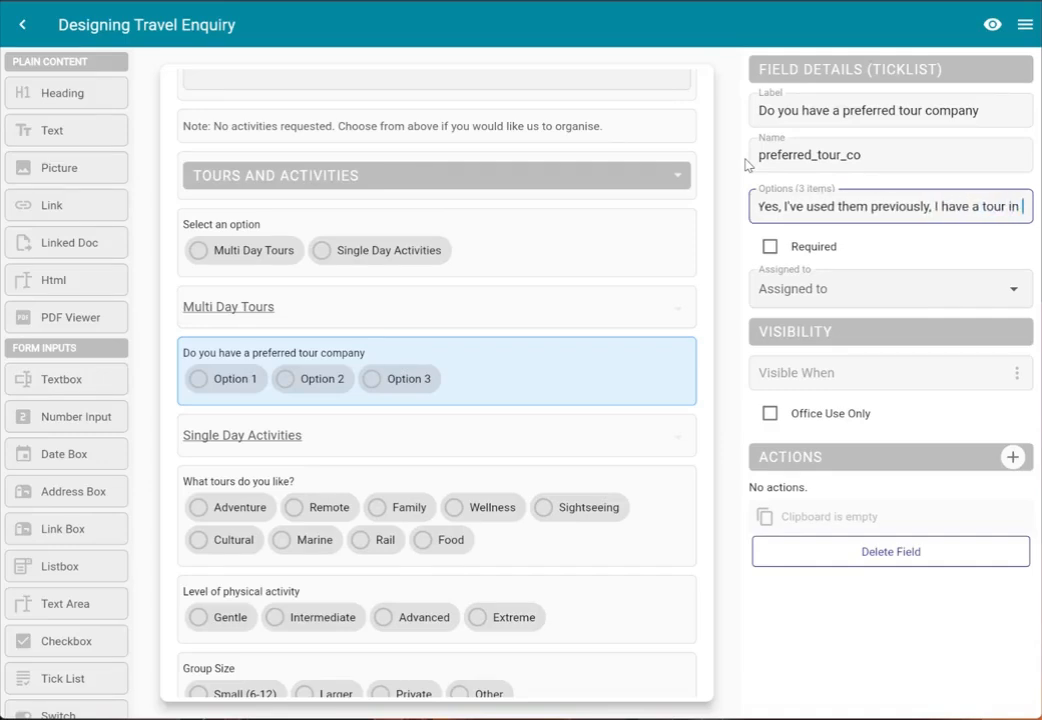
text(mind)
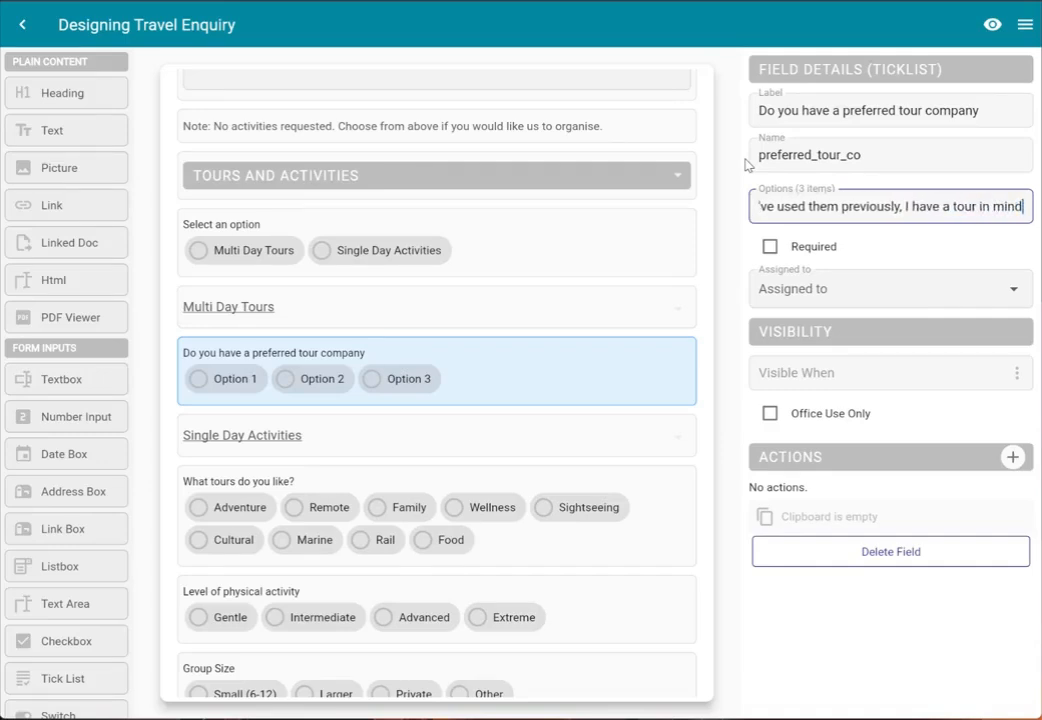
key(Tab)
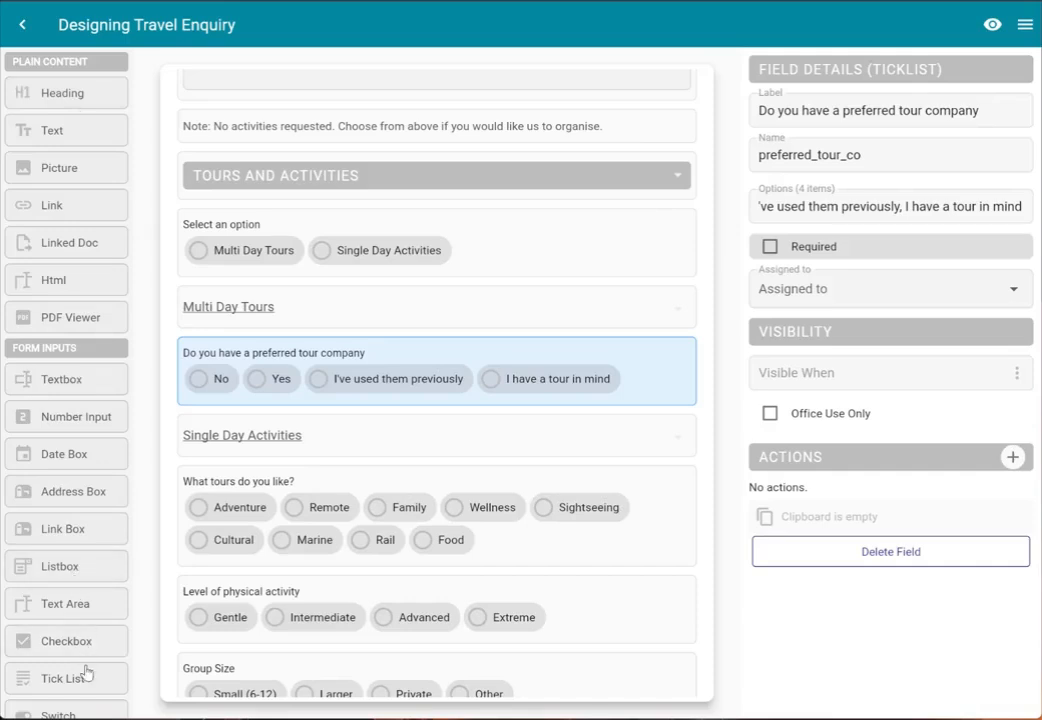
Step: Add another tick list below the preferred tour company question and label it "Type of tour"
drag(86, 677, 268, 430)
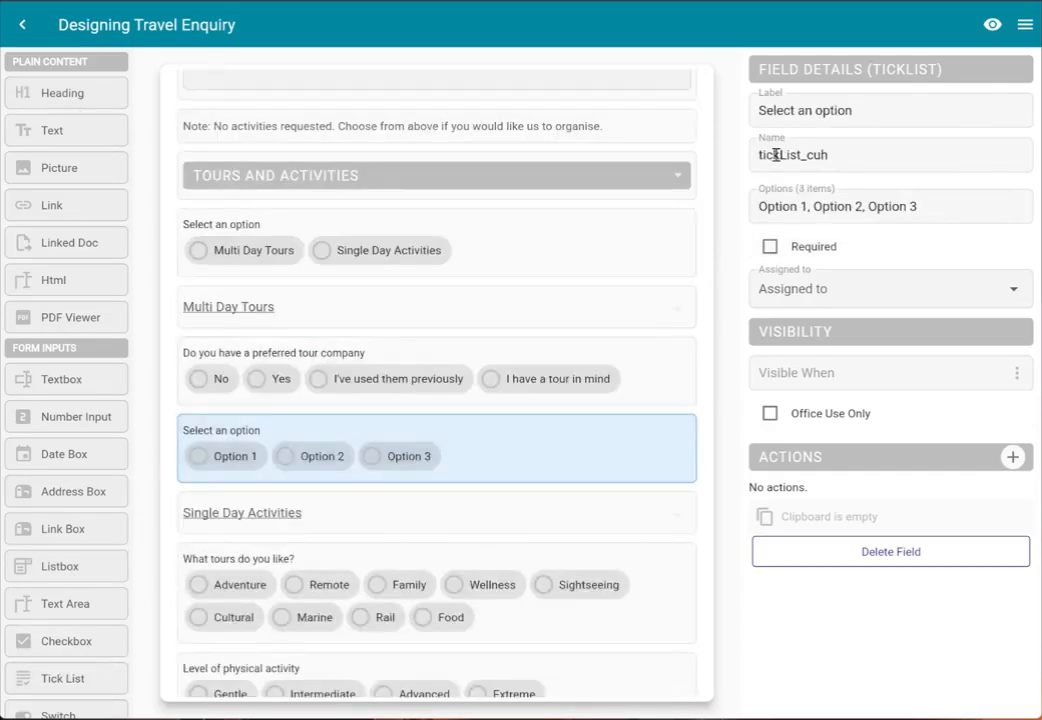
click(865, 108)
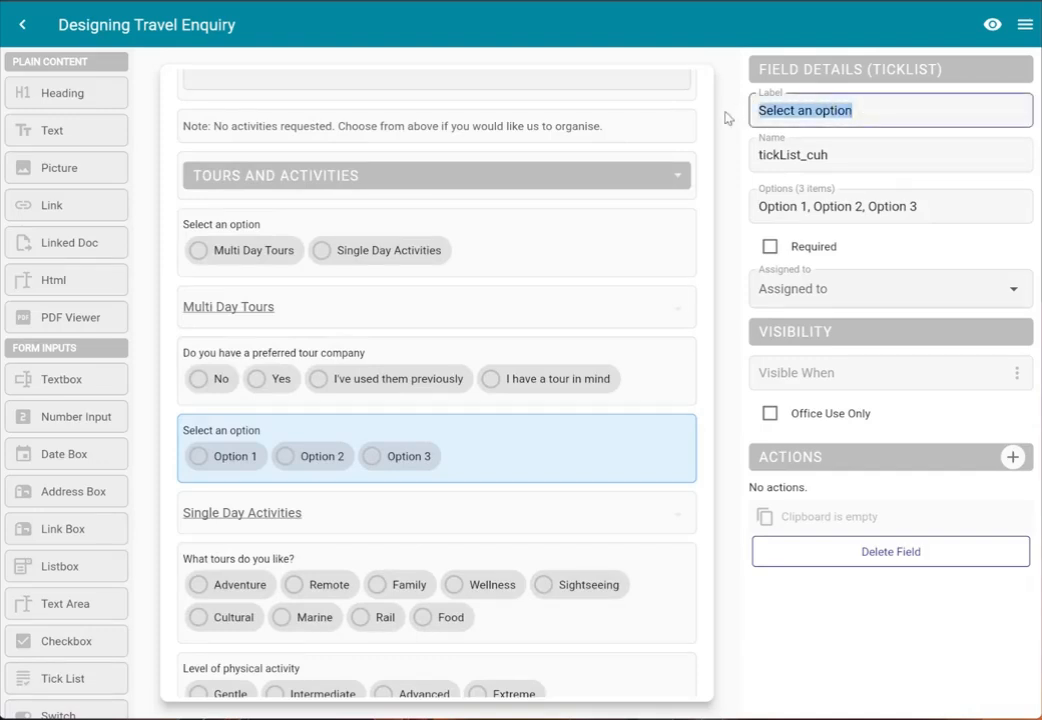
text(Type of )
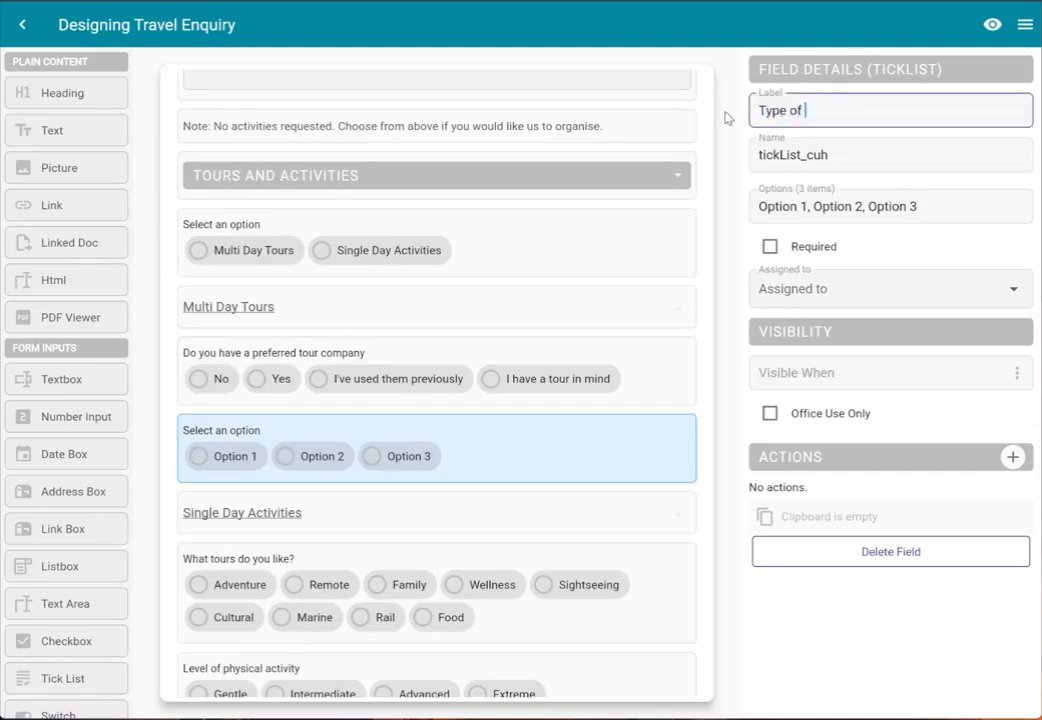
text(tour)
key(Return)
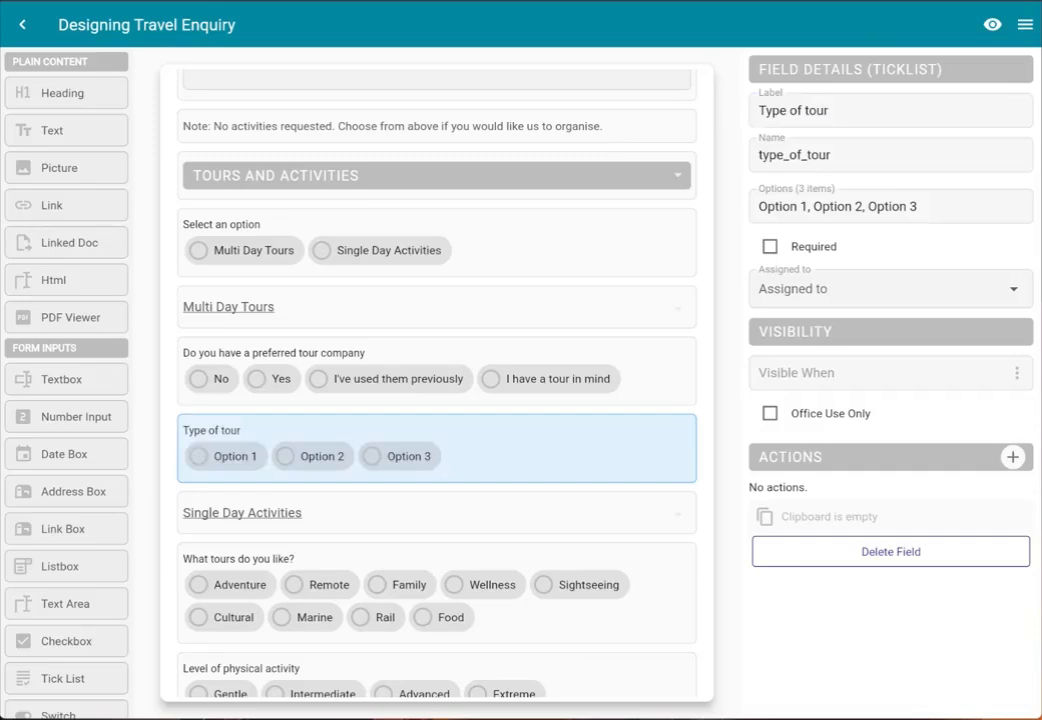
Step: Set the Type of tour options to "Sightseeing and Coaching, Active Touring, Food Tour, Travelling with Like Minded, Other"
drag(954, 209, 742, 210)
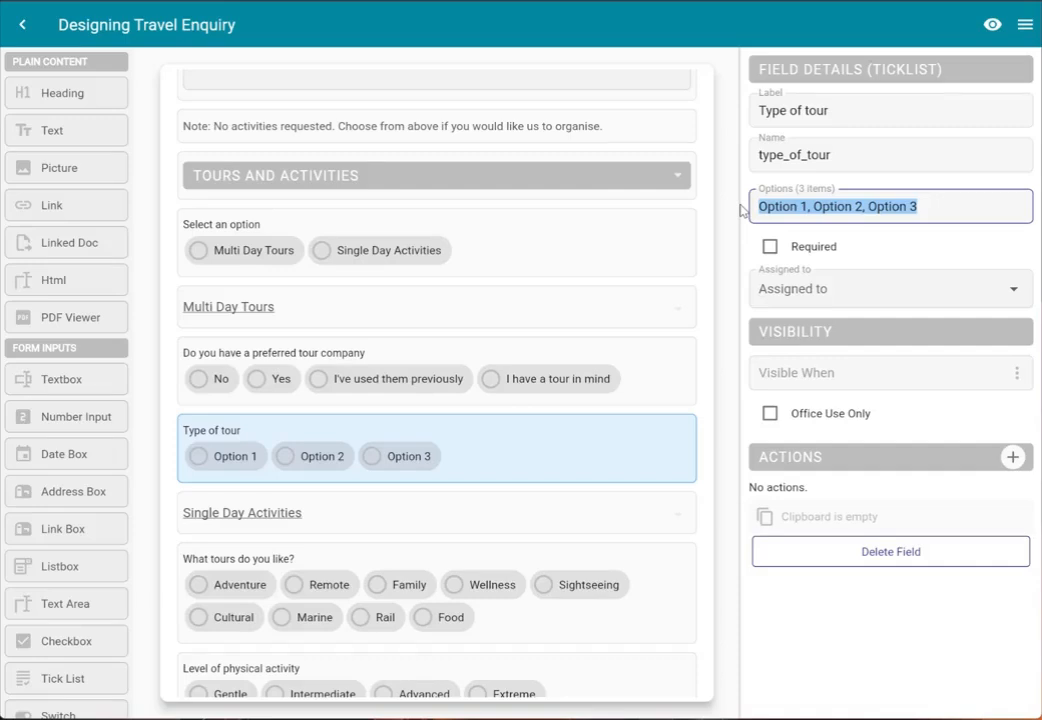
text(Sightse)
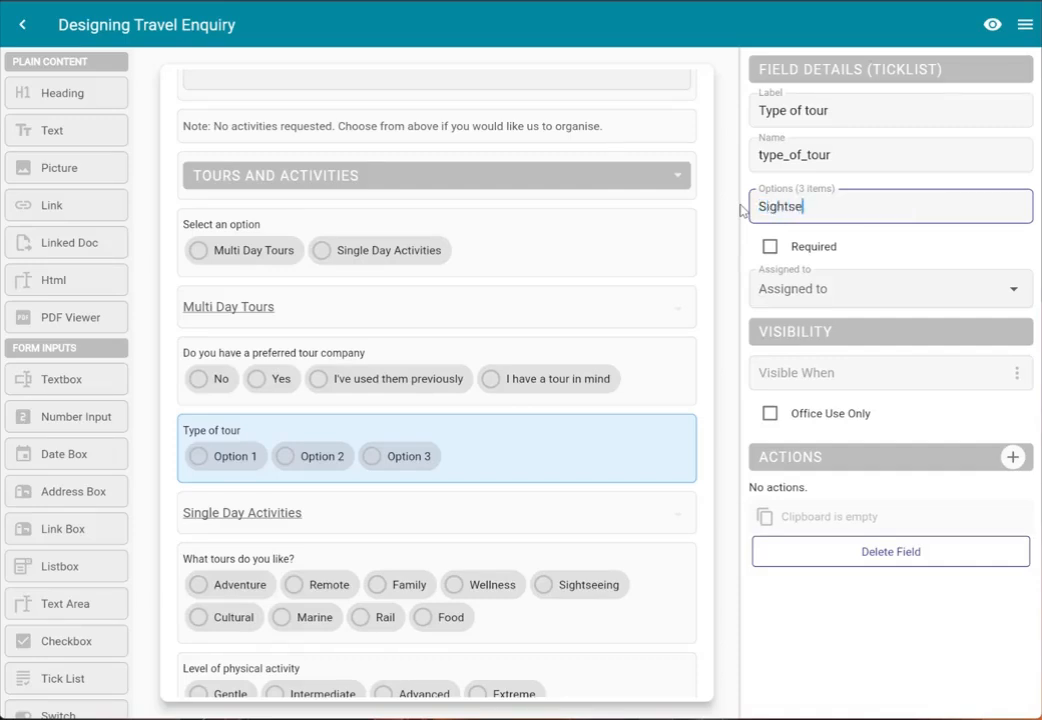
text(eing and Coaching, )
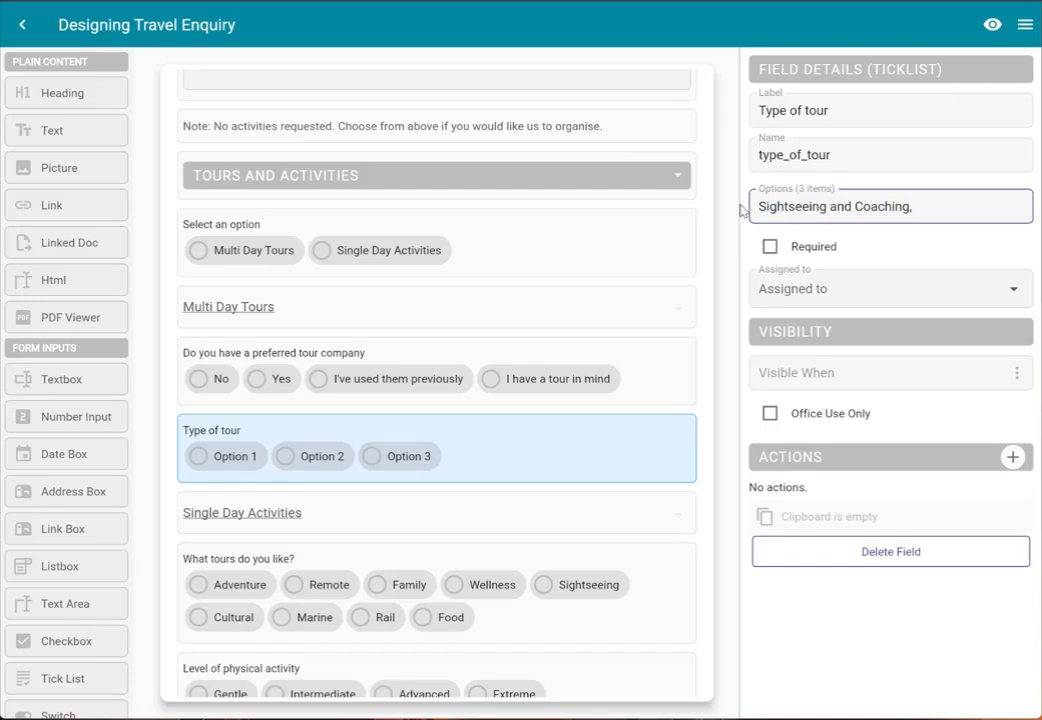
text(A)
key(BackSpace)
key(BackSpace)
text(ive touuring, F)
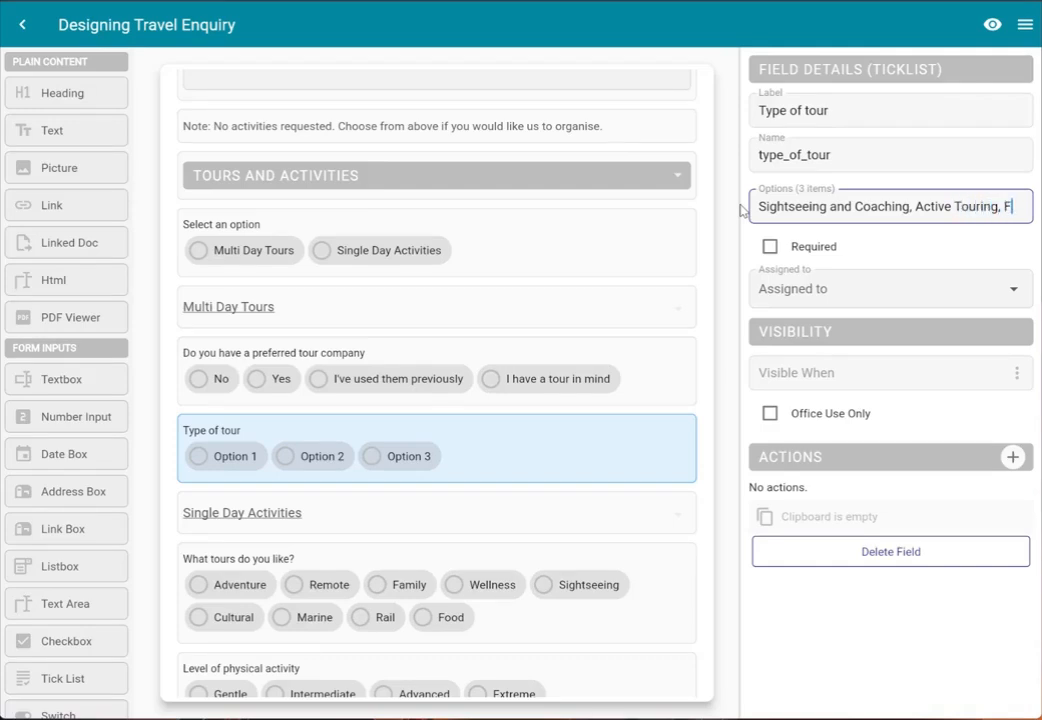
text(ood Tour,)
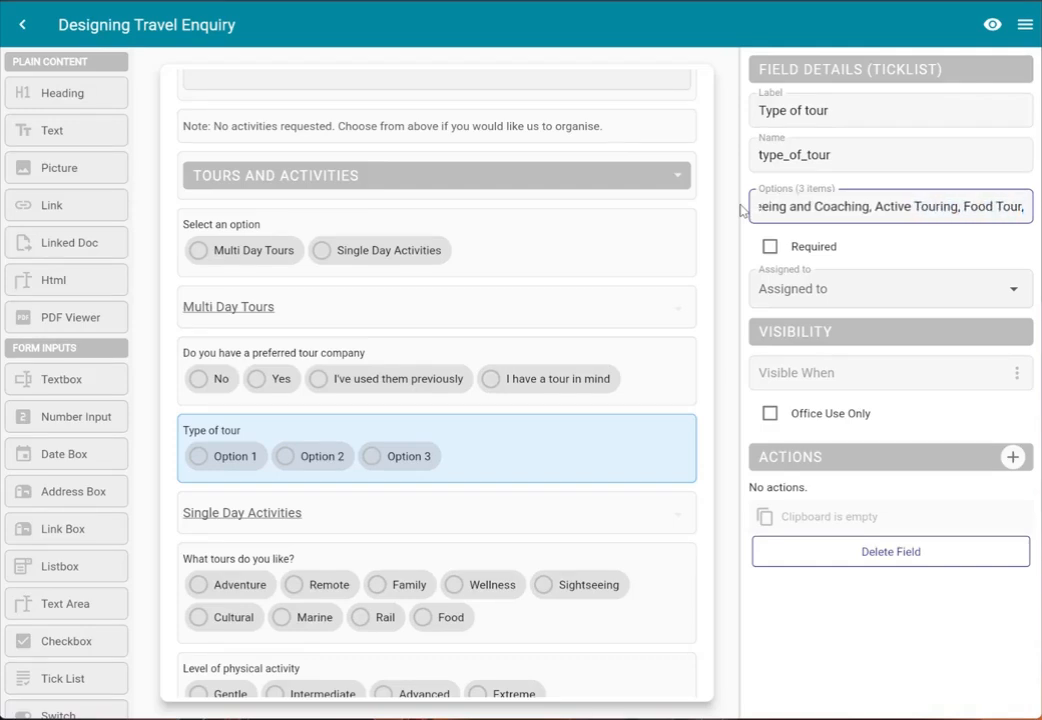
text( Trav)
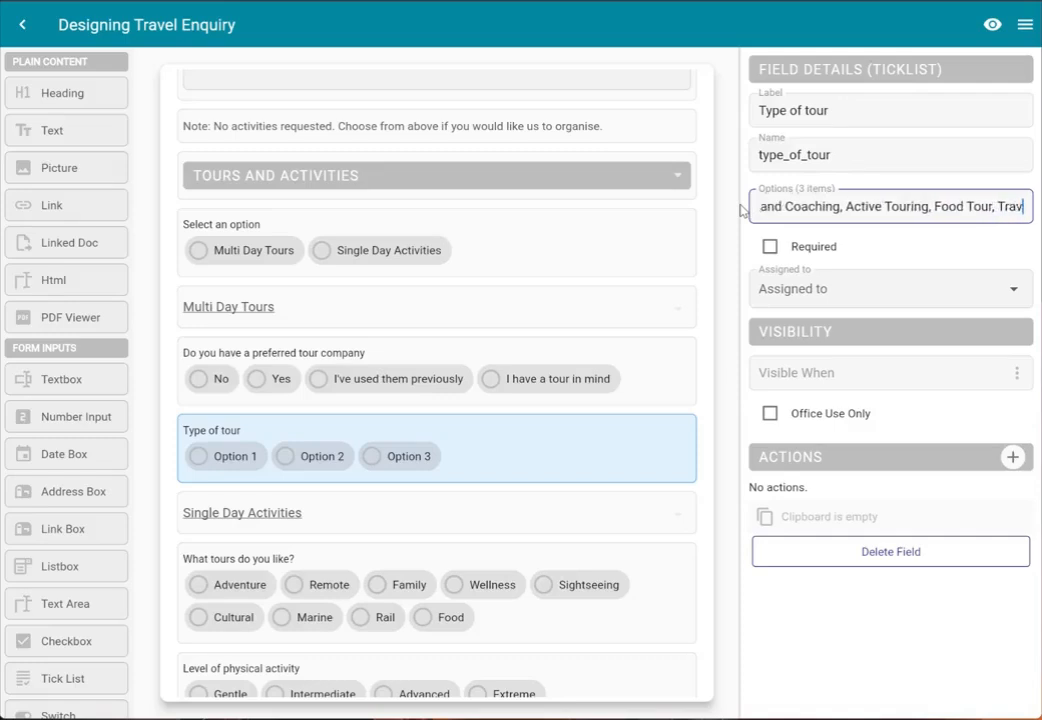
text(eli)
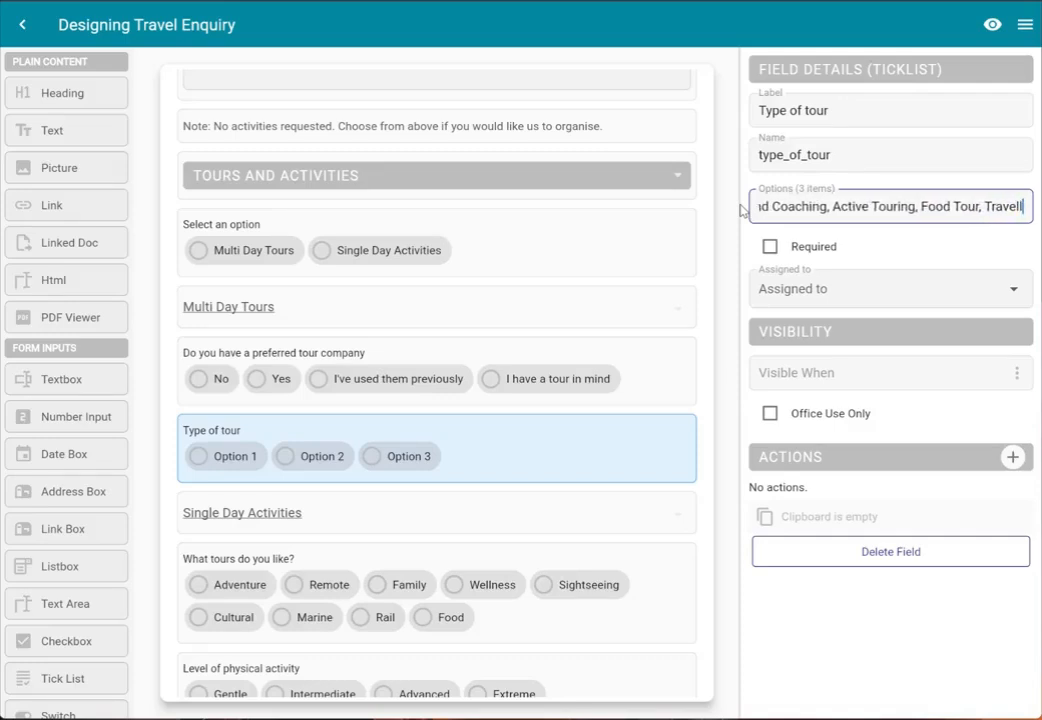
text(ing with Lime)
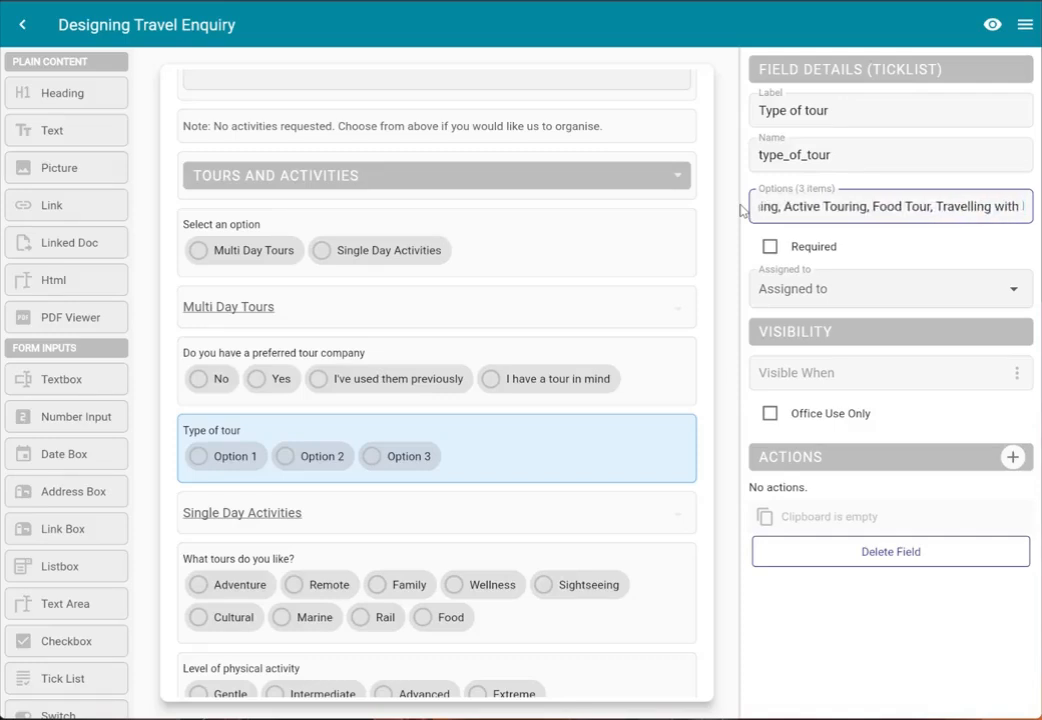
key(BackSpace)
key(BackSpace)
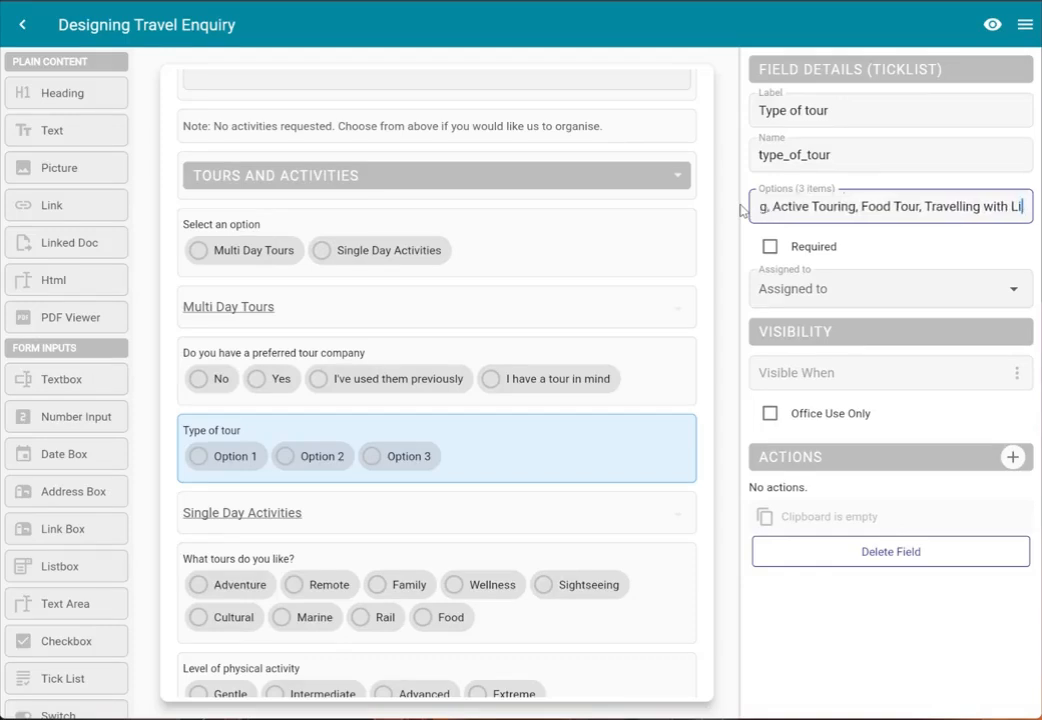
text(ke Minde)
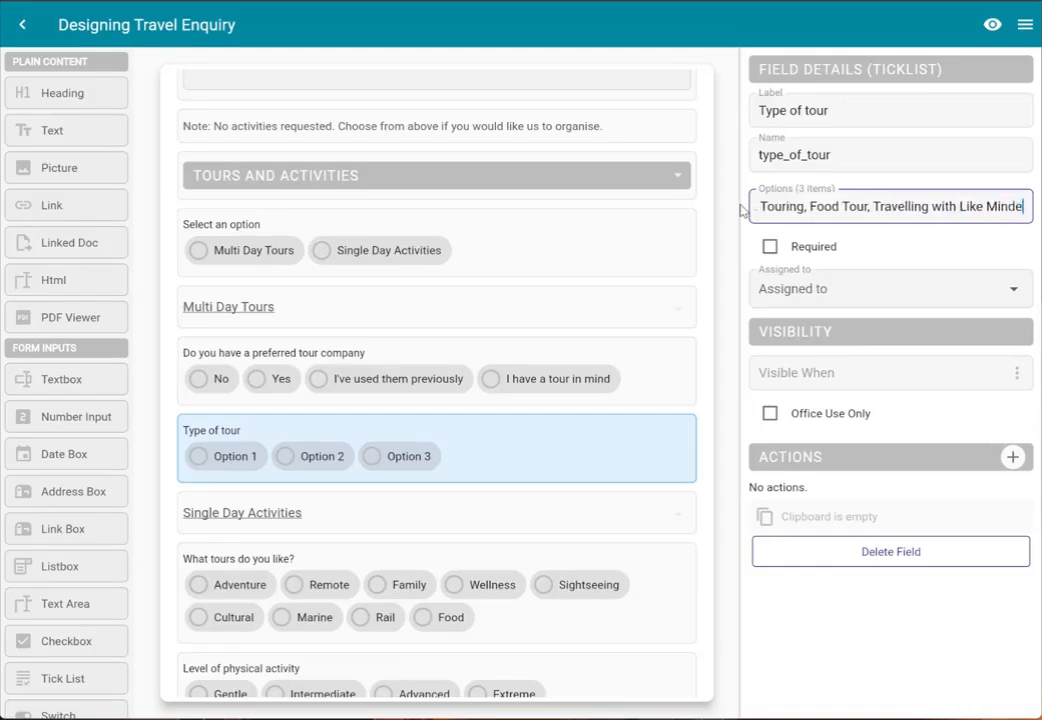
text(d, Other)
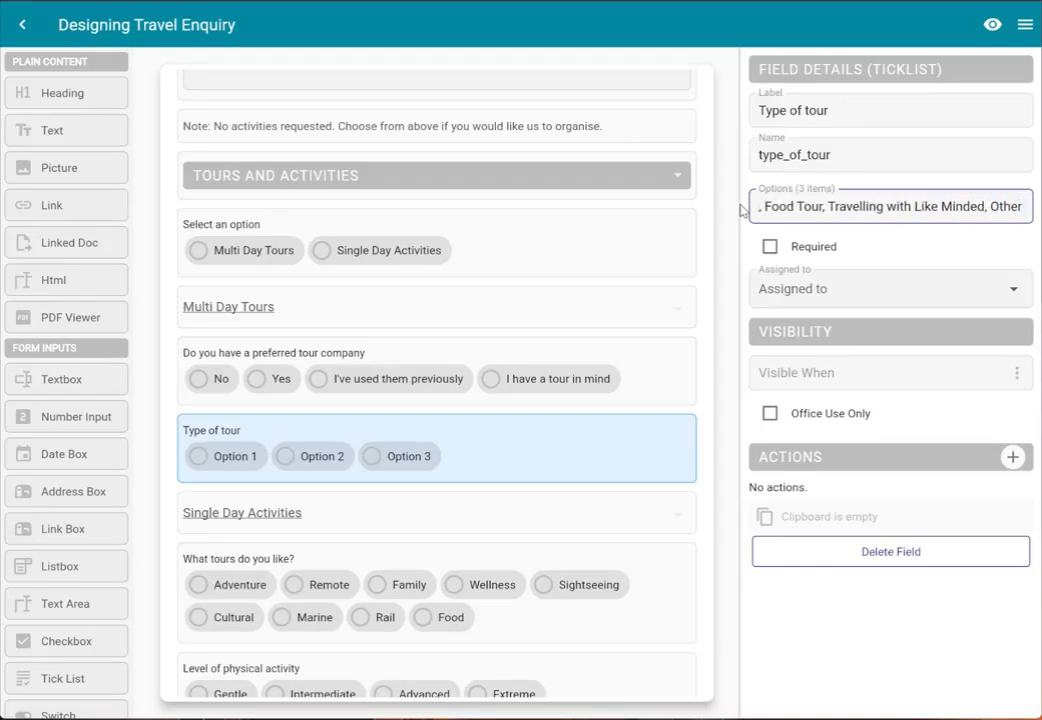
Step: Add a tick list between the preferred tour company question and Type of tour, and label it "Preferred Group Size"
key(Tab)
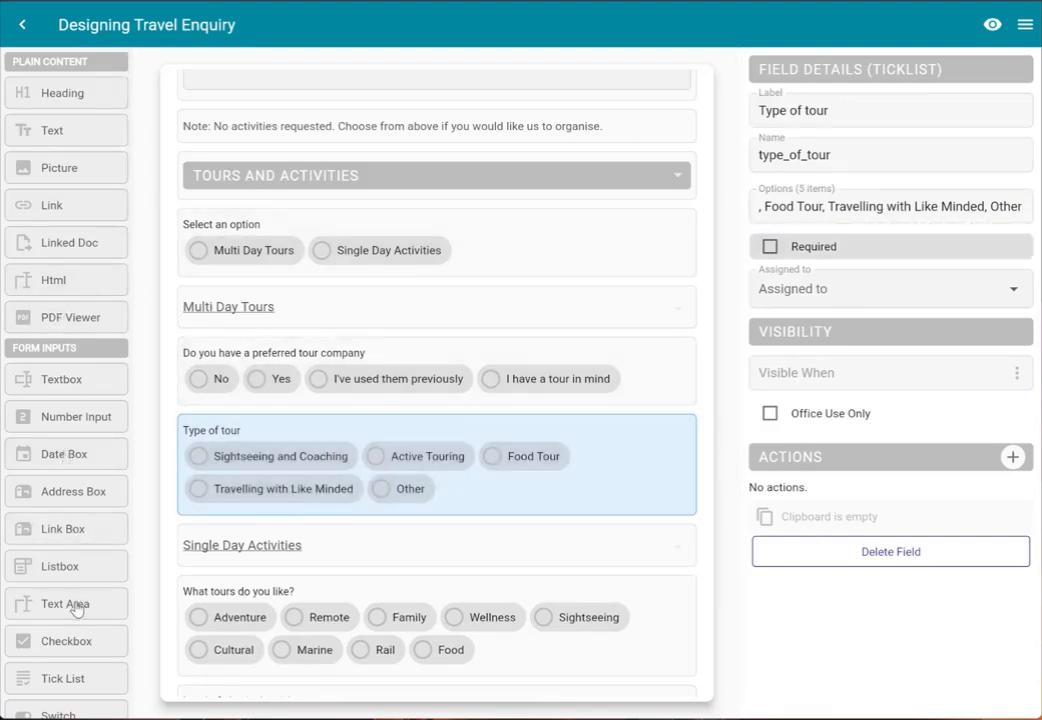
drag(170, 538, 277, 456)
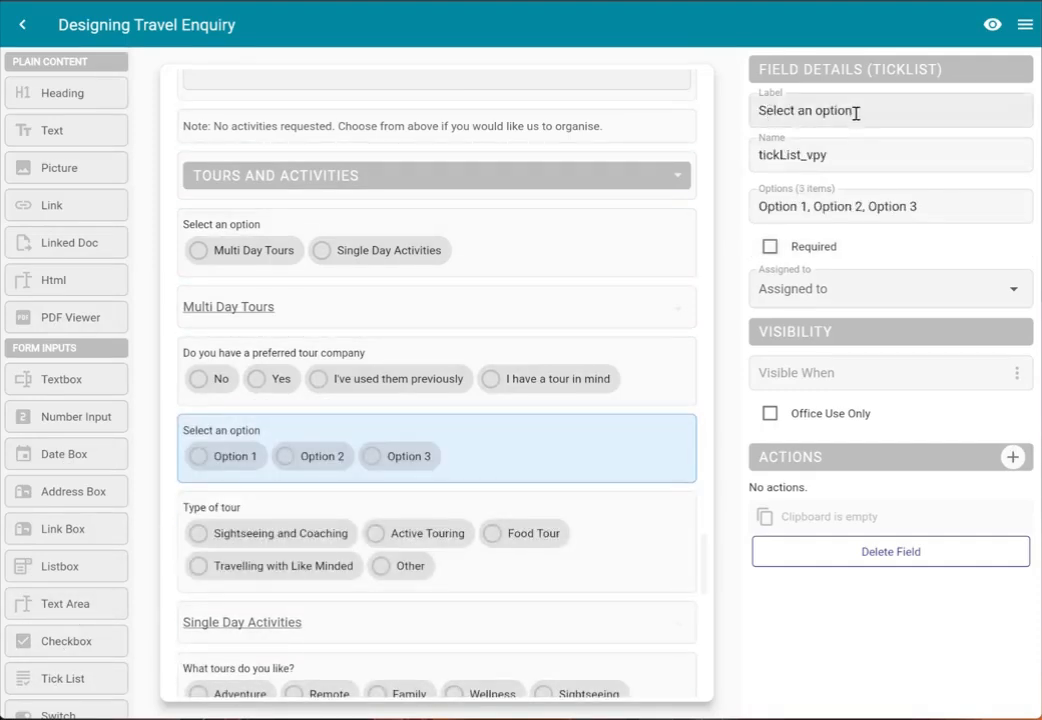
drag(856, 112, 716, 105)
text(Preferred Group Size)
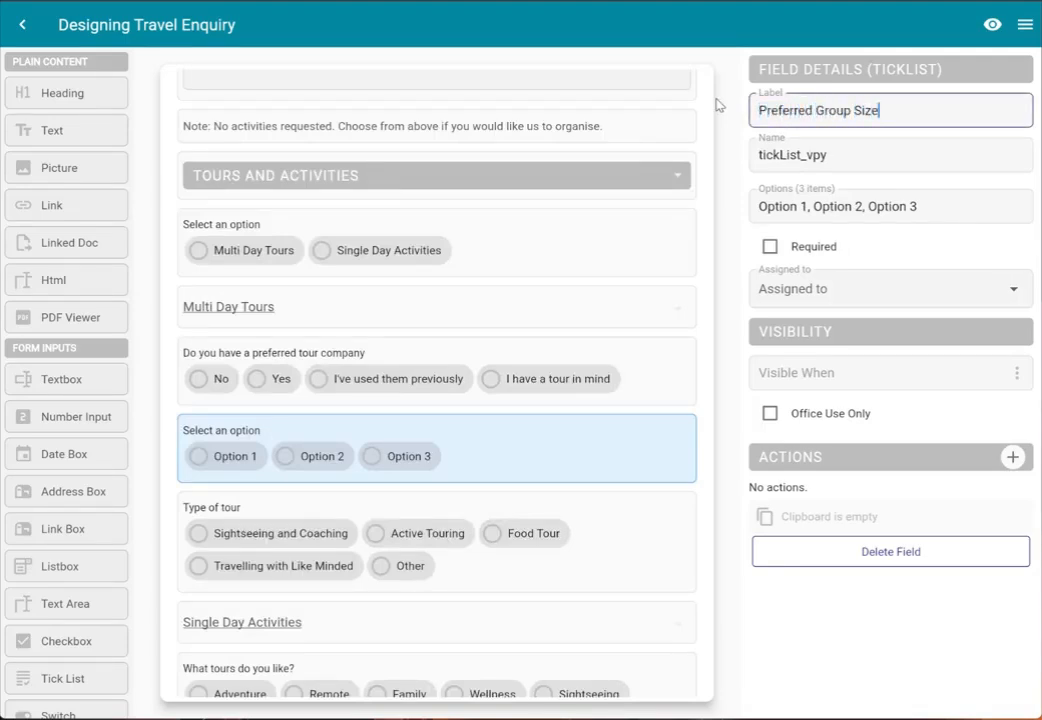
key(Return)
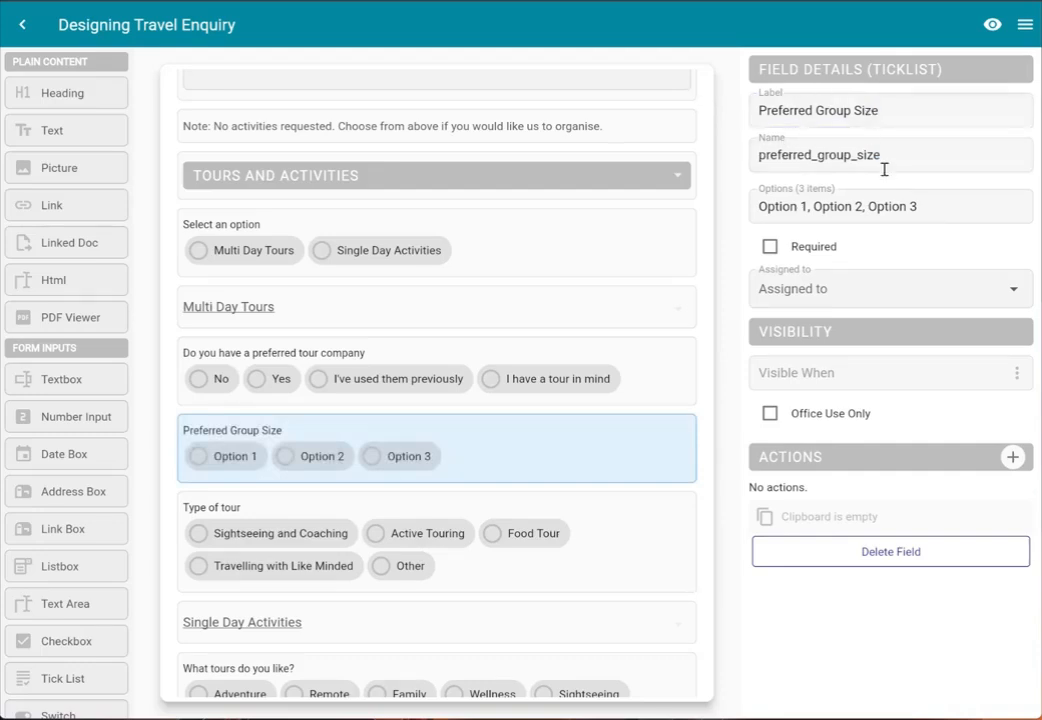
Step: Set the Preferred Group Size options to "Small (<16), Larger, Don't Mind"
drag(965, 212, 693, 219)
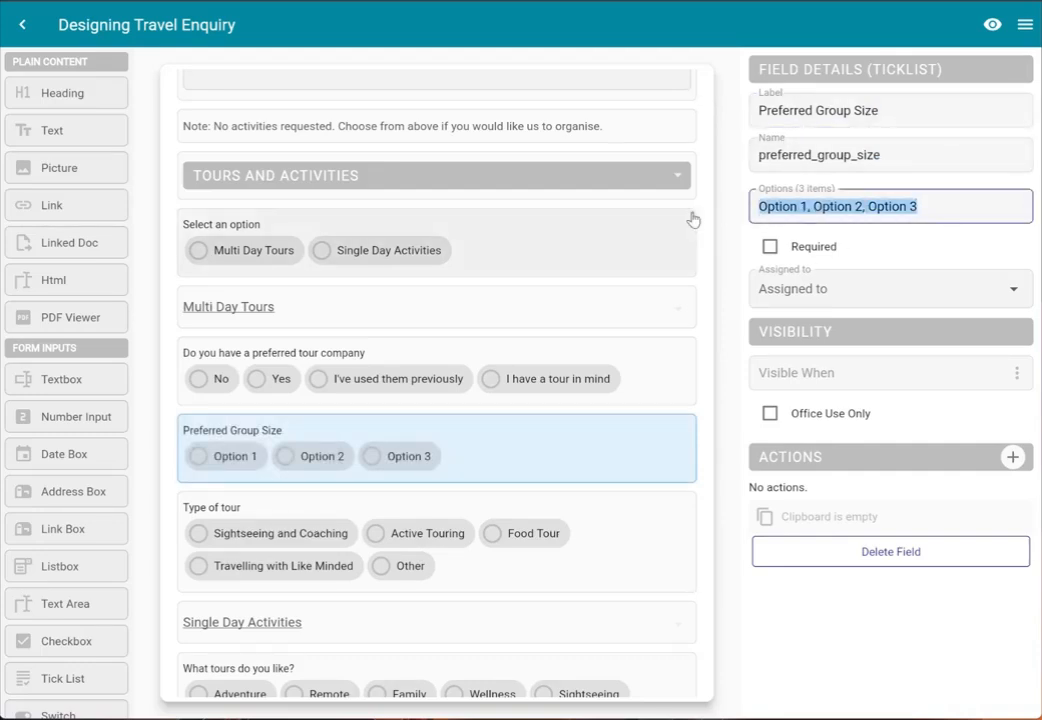
text(Small (<16), Larger, Don)
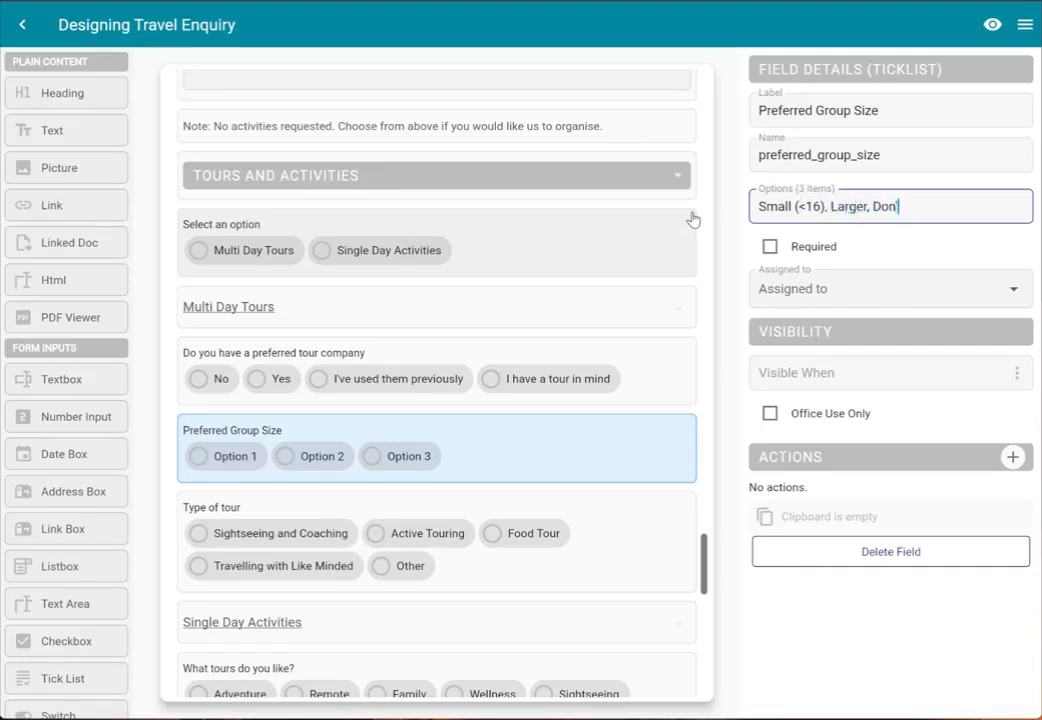
text(Mind)
key(Tab)
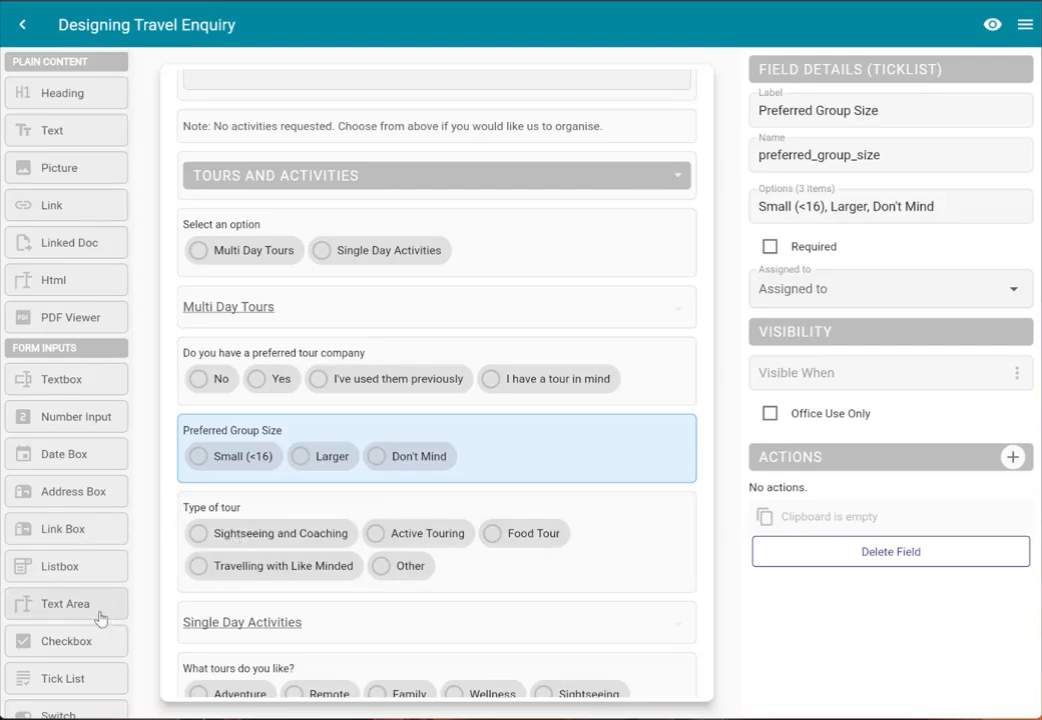
Step: Add a tick list below Type of tour and label it "Bedding preferences for tour"
drag(84, 688, 270, 628)
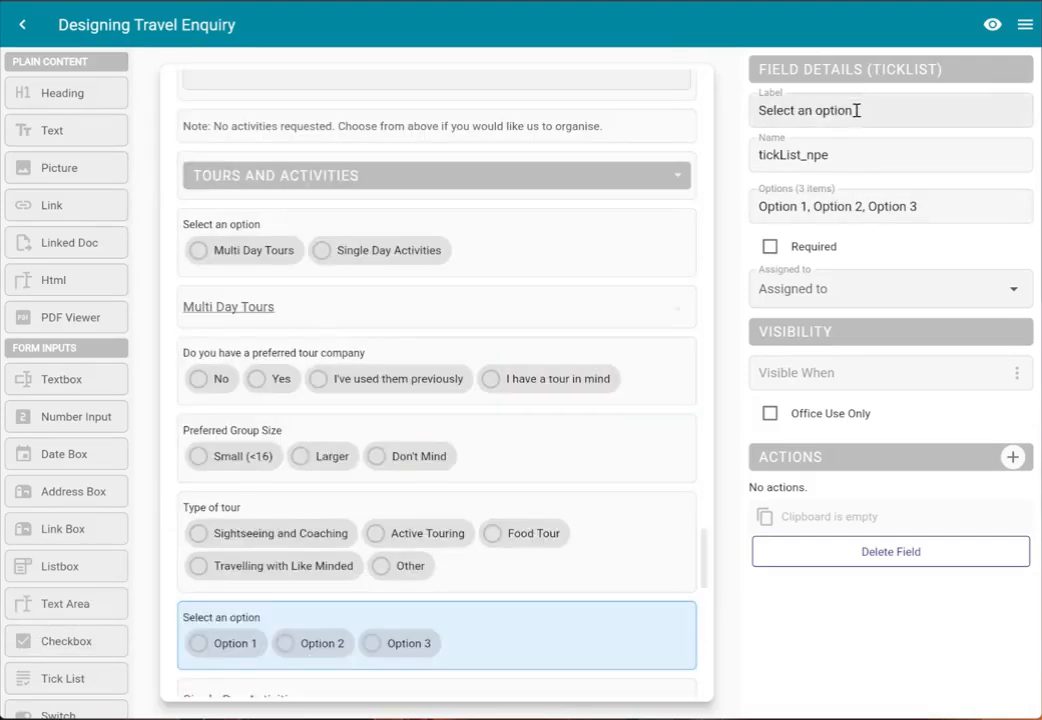
drag(856, 110, 741, 105)
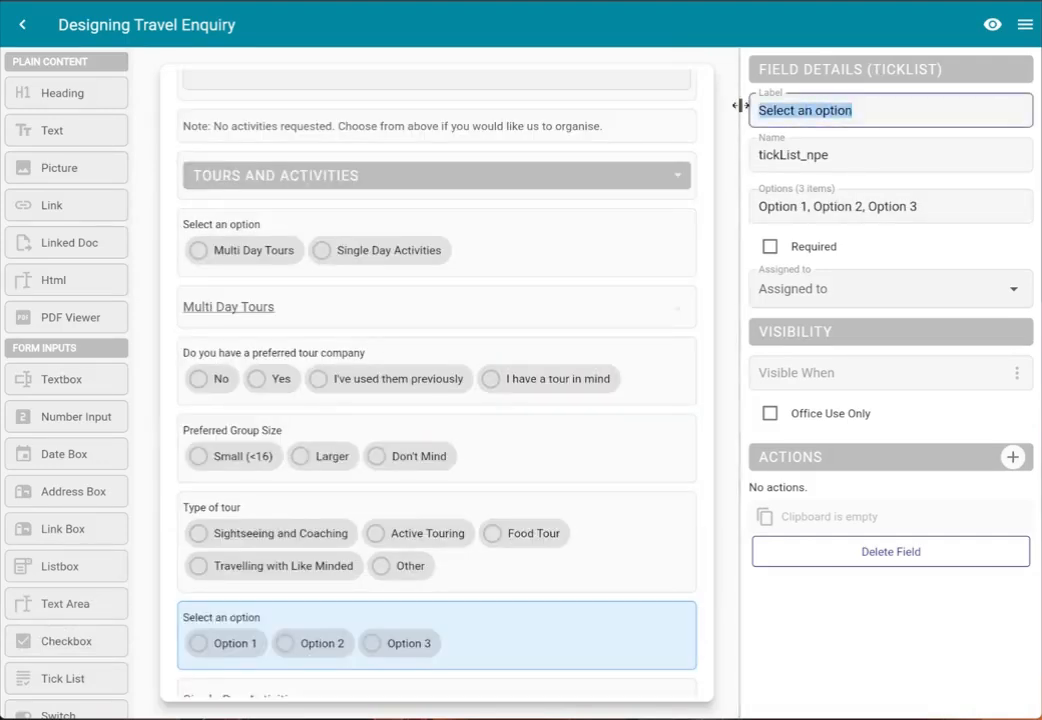
text(Beddi)
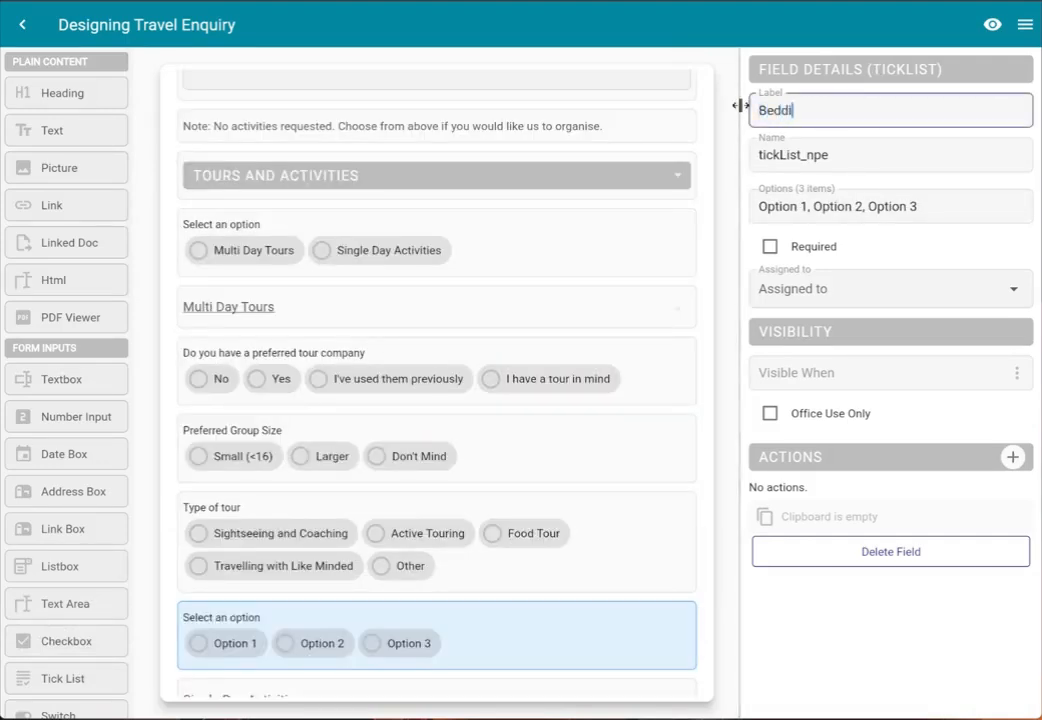
text(ng prefere)
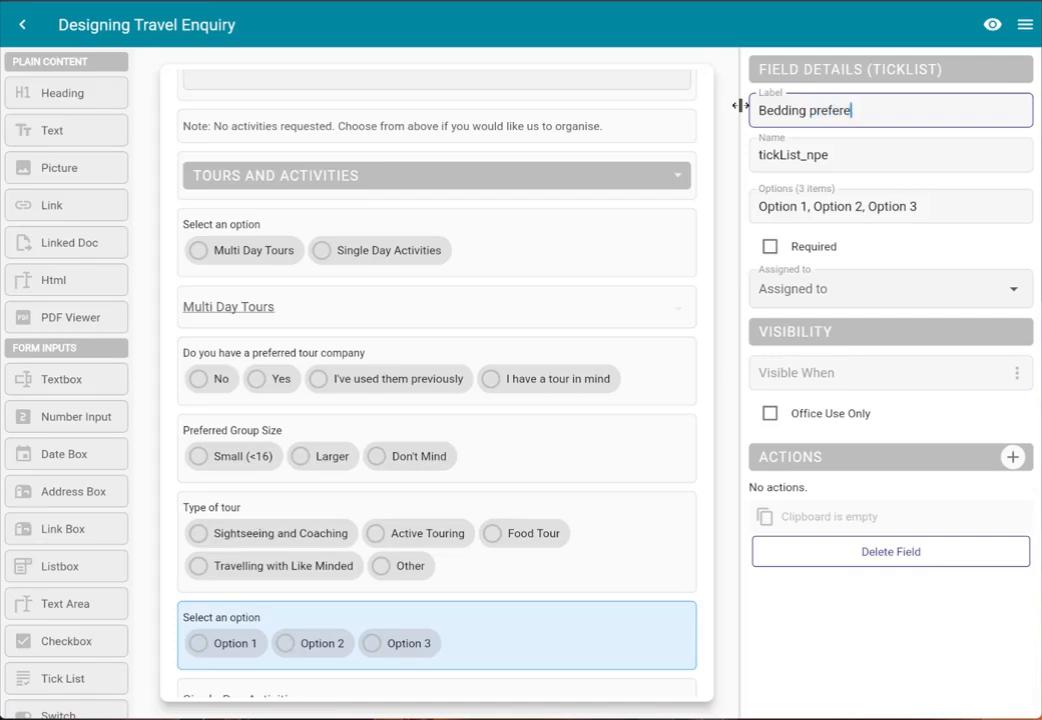
text(nces for tour)
click(740, 105)
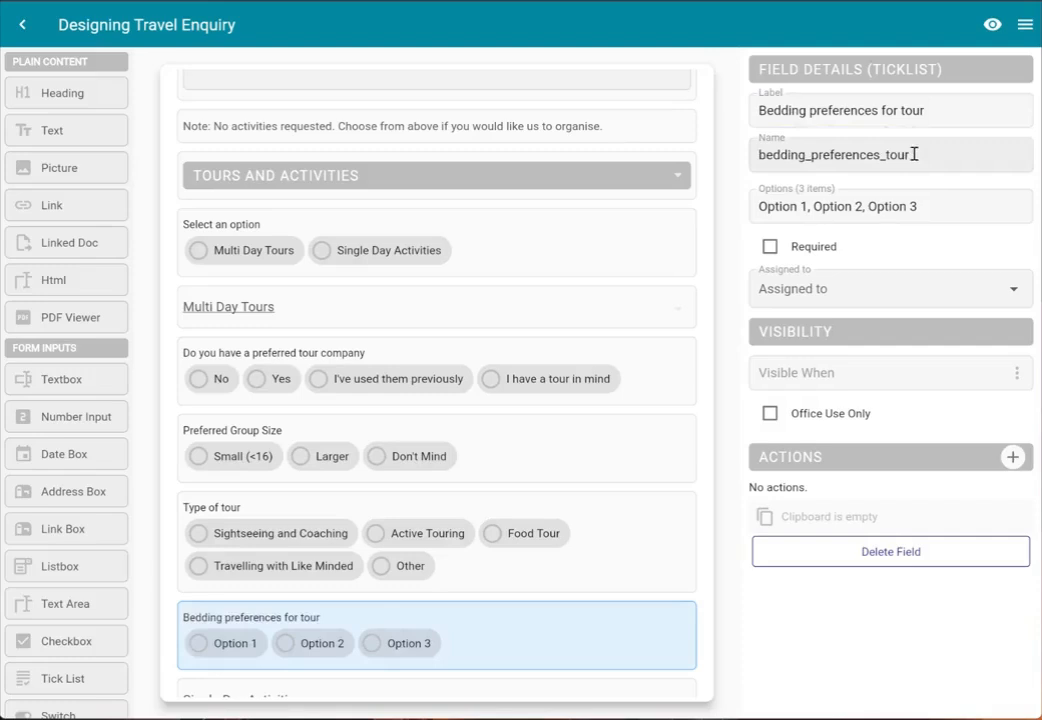
drag(913, 154, 761, 157)
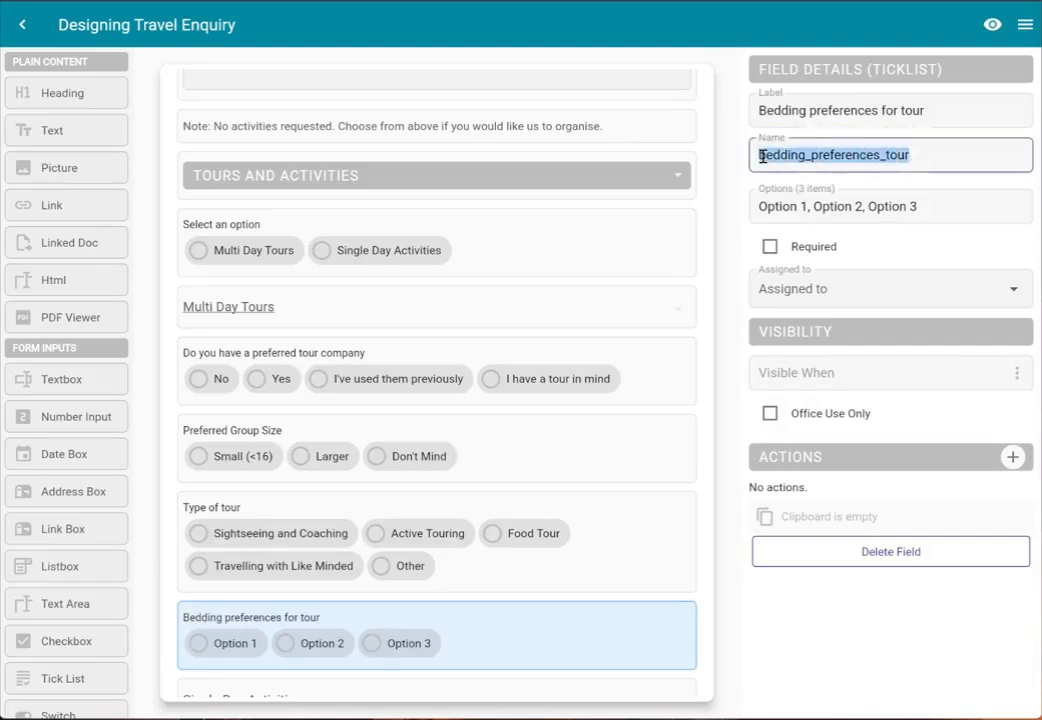
Step: Set the options of the tour bedding preferences tick list to "Double (one bed), Twin (two beds)"
drag(921, 207, 691, 207)
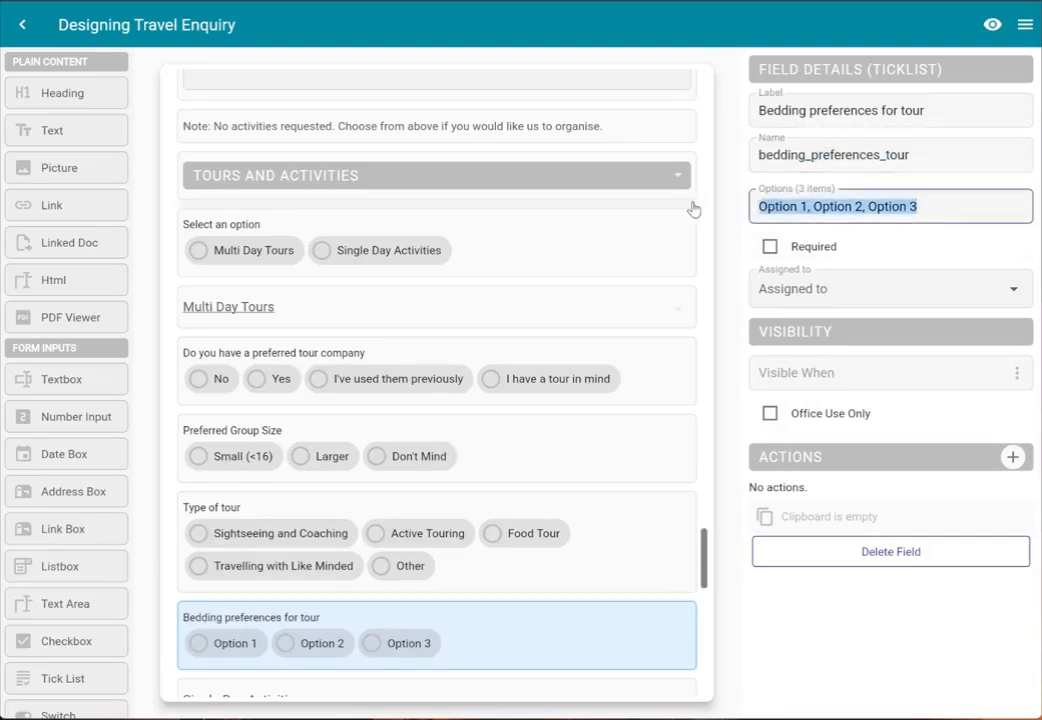
text(Douu)
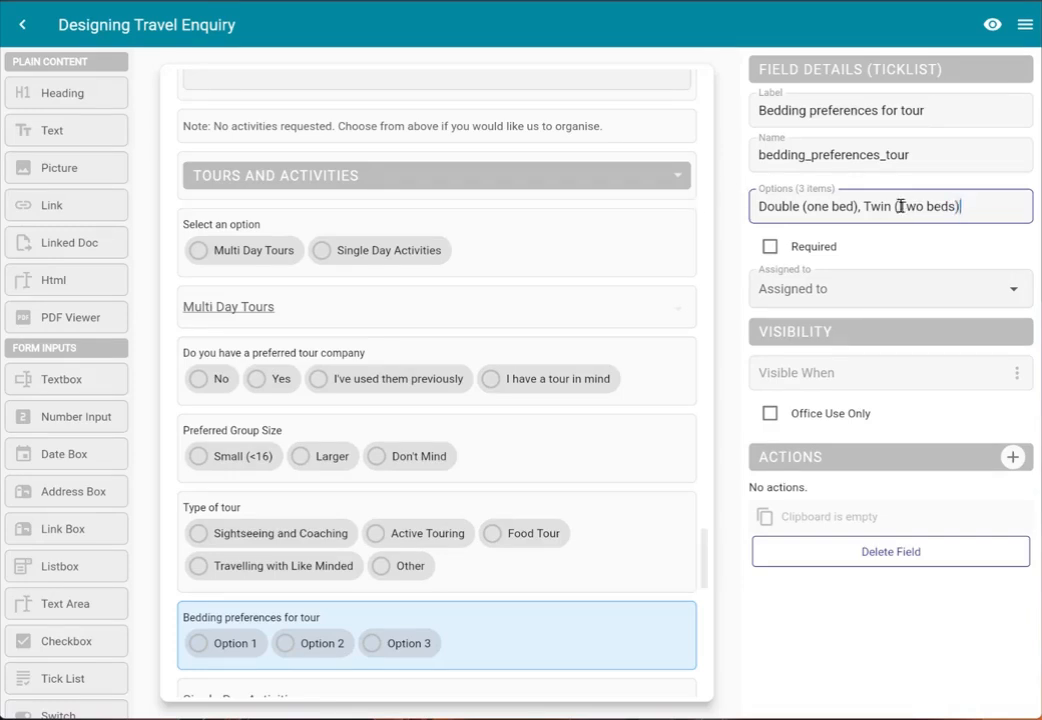
key(BackSpace)
text(t)
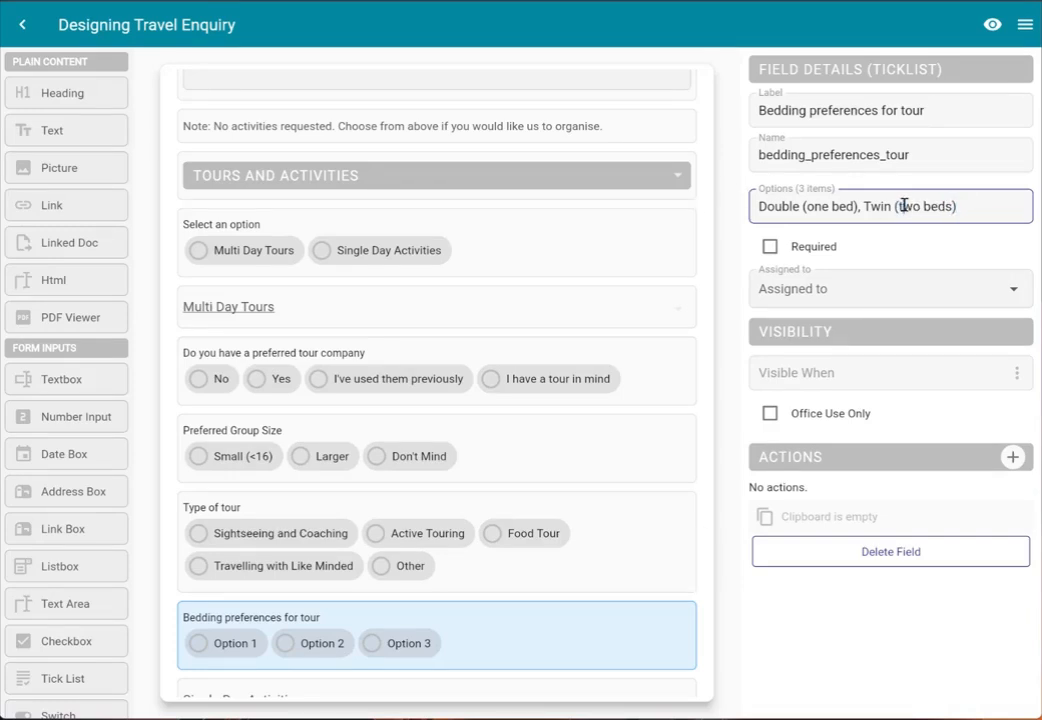
key(Tab)
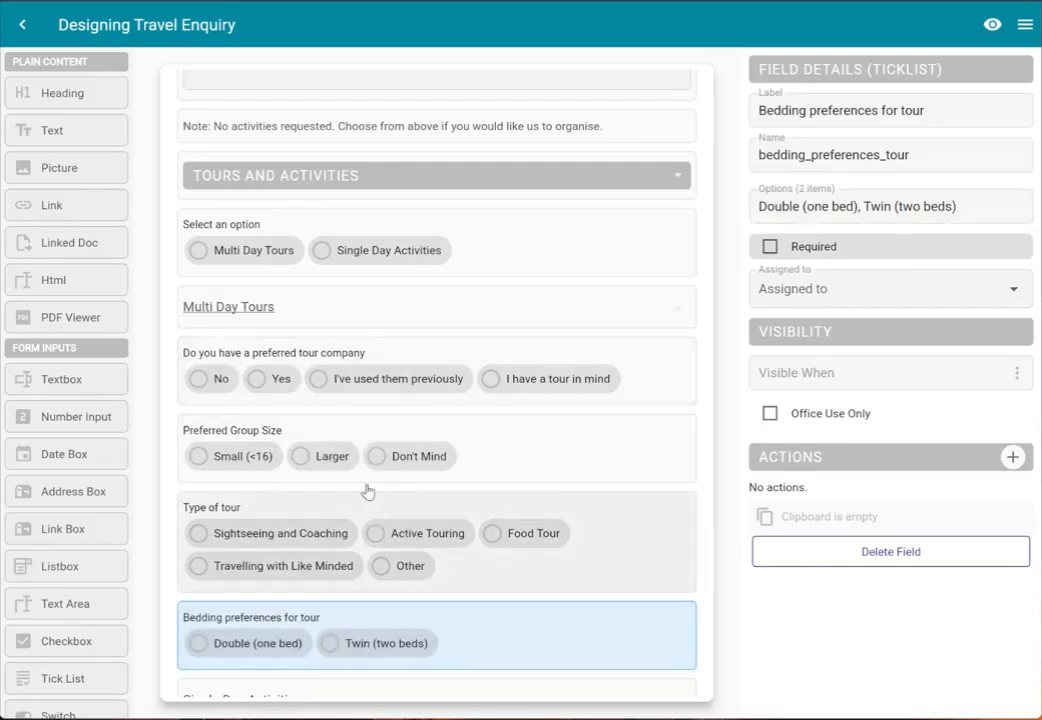
Step: Make the Preferred Group Size tick list visible when preferred_tour_co contains "No"
click(289, 354)
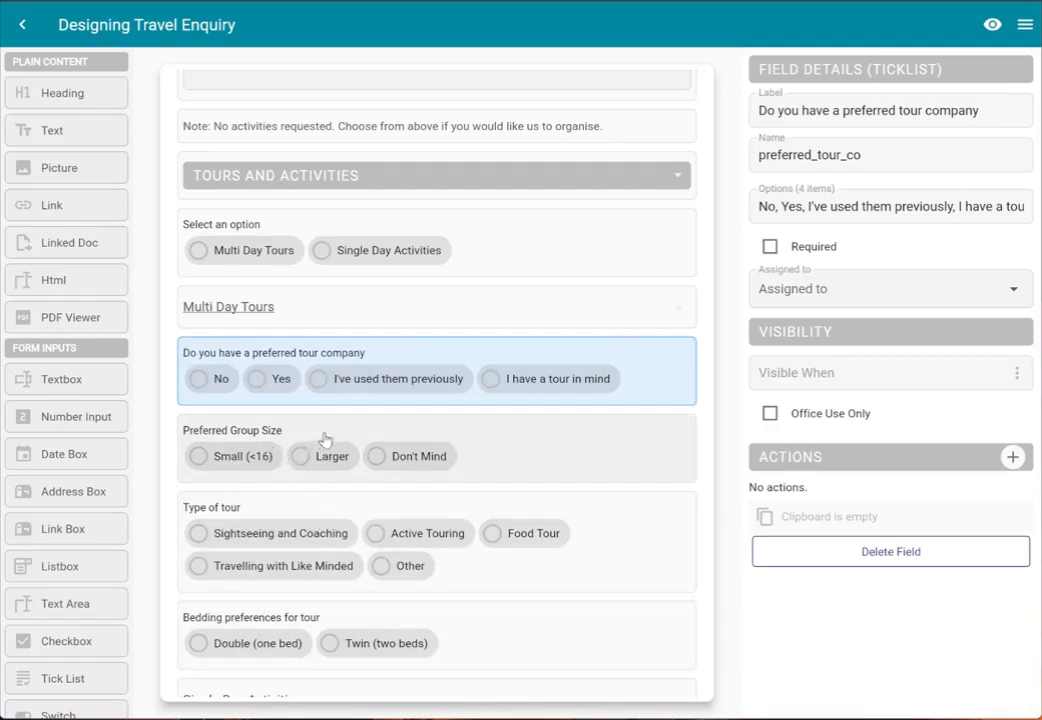
click(537, 447)
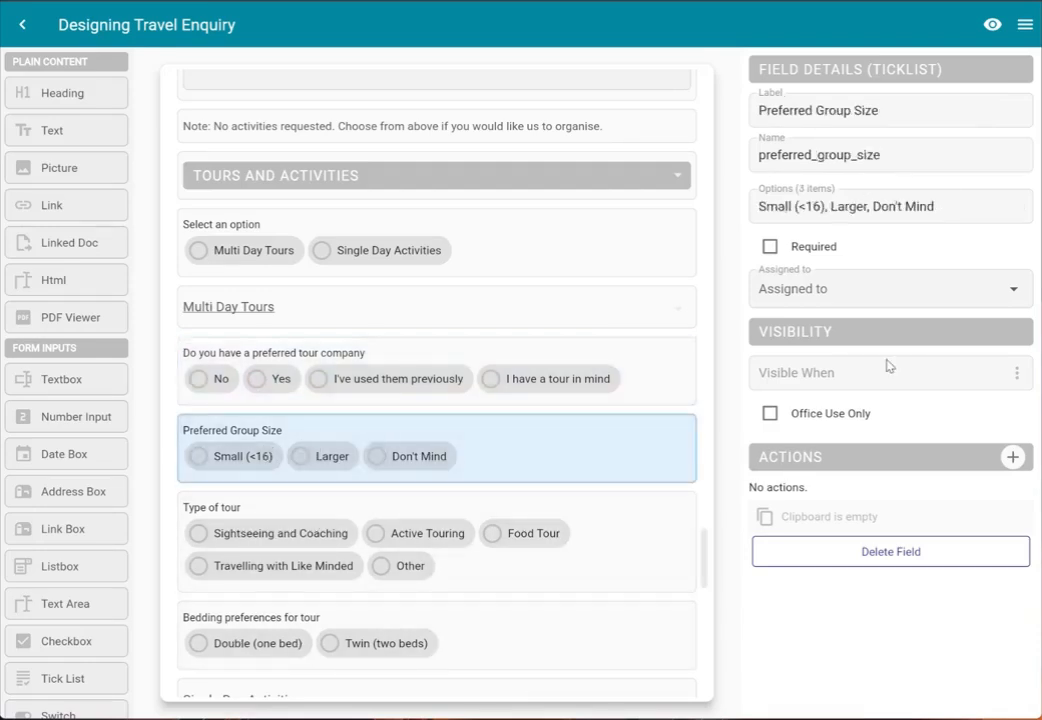
click(1017, 375)
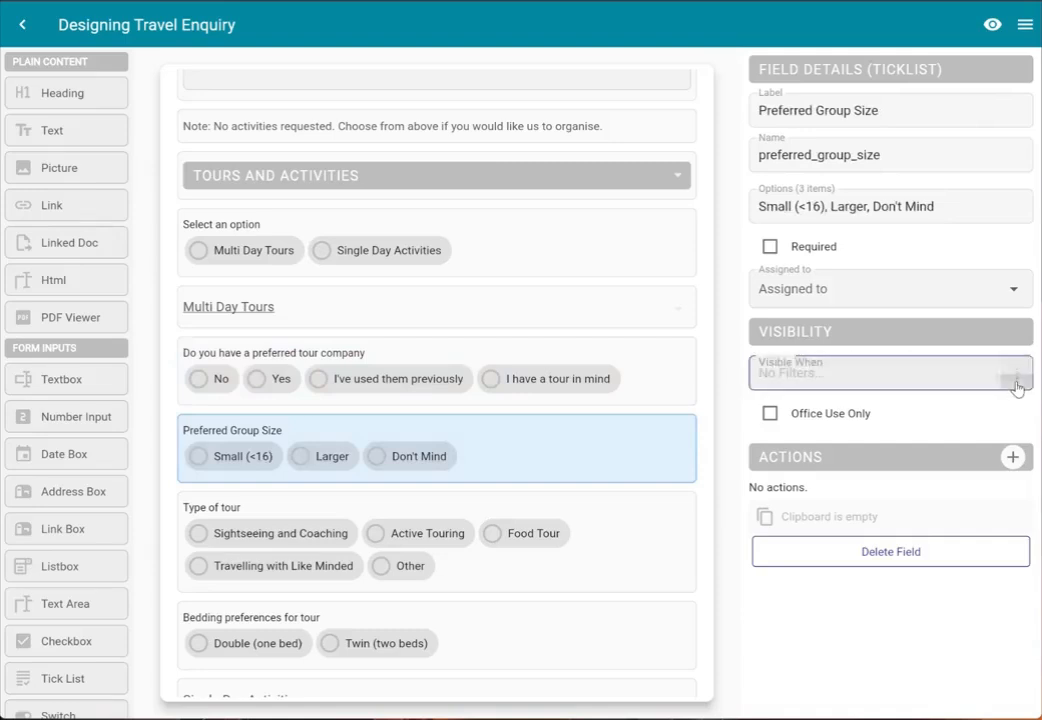
click(900, 372)
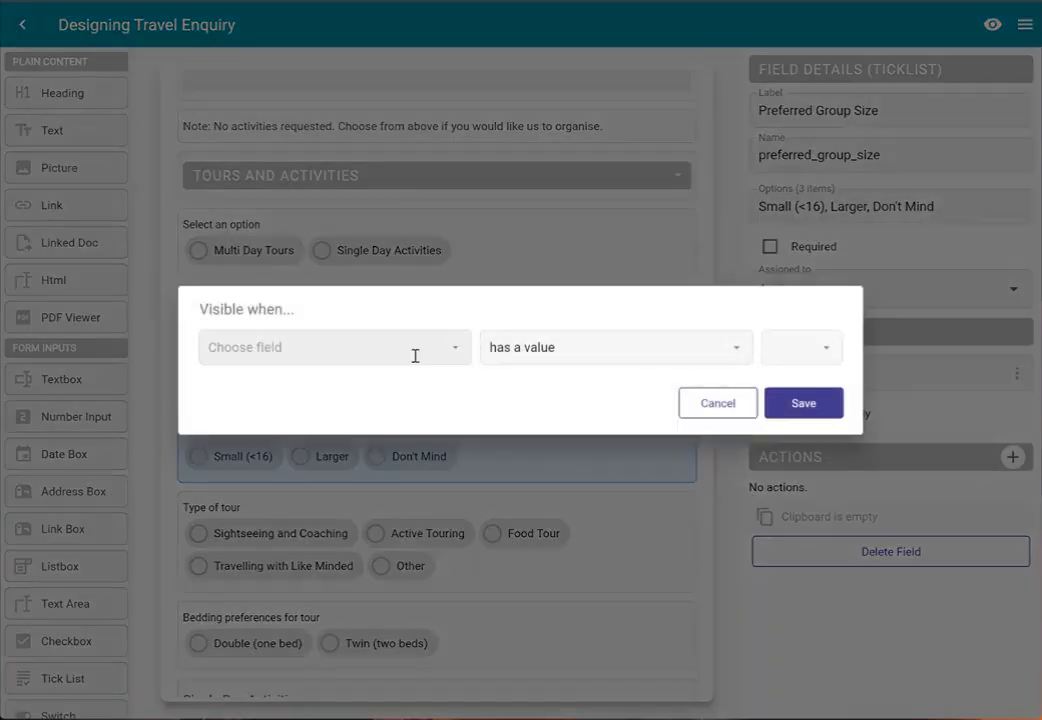
click(415, 356)
text(pref)
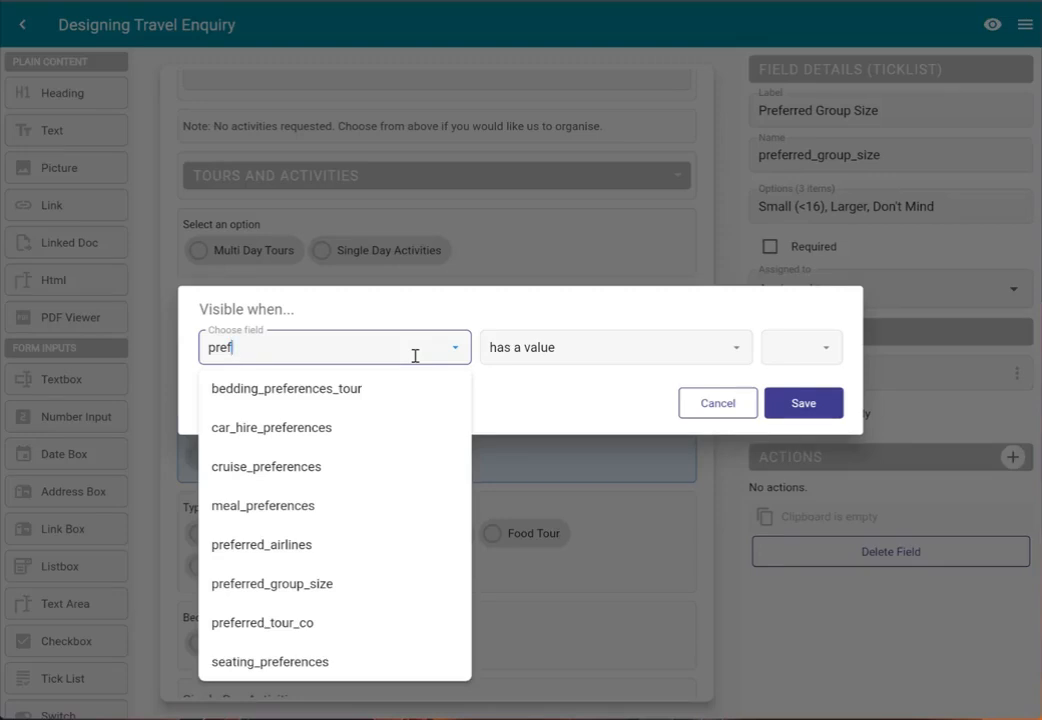
click(344, 624)
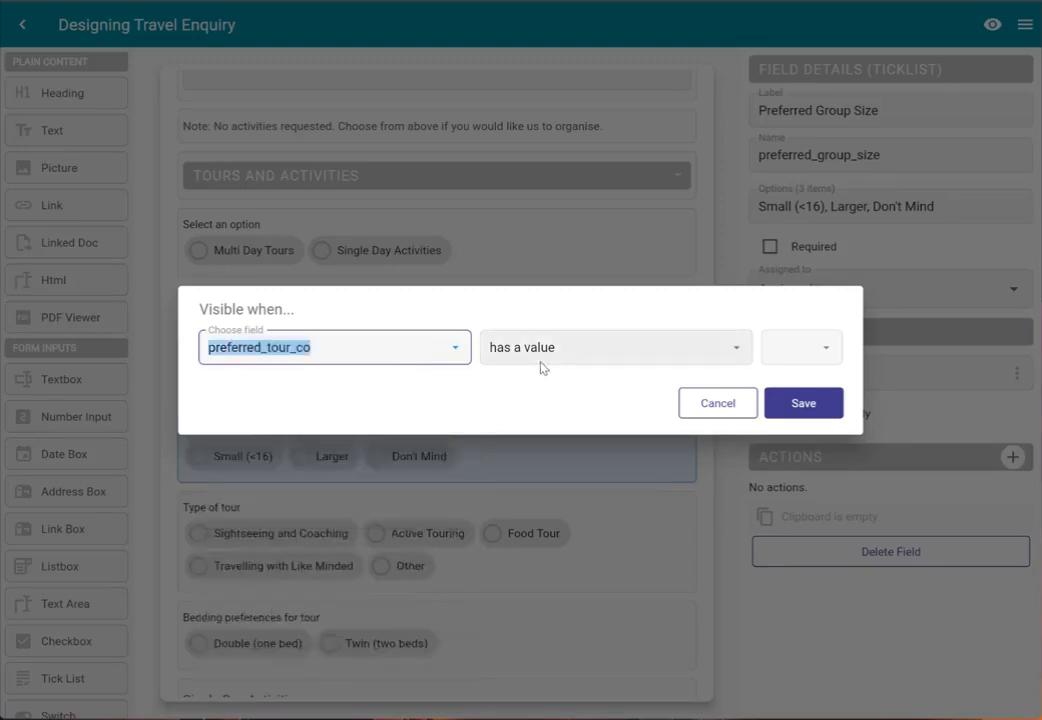
click(543, 365)
click(595, 460)
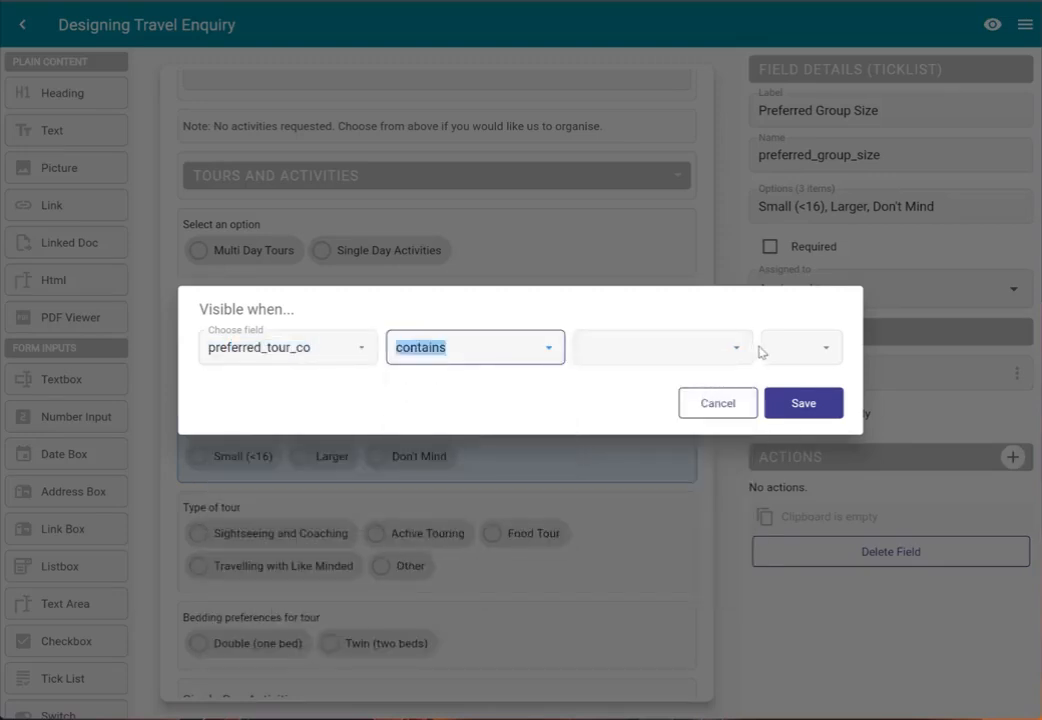
click(737, 351)
click(658, 395)
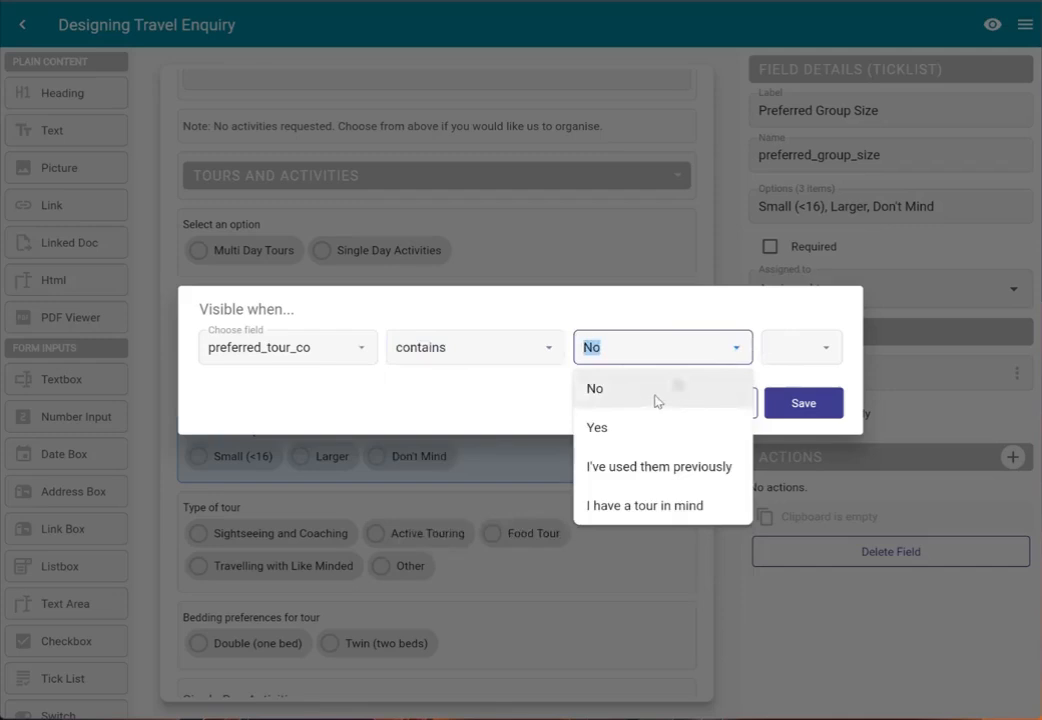
click(815, 412)
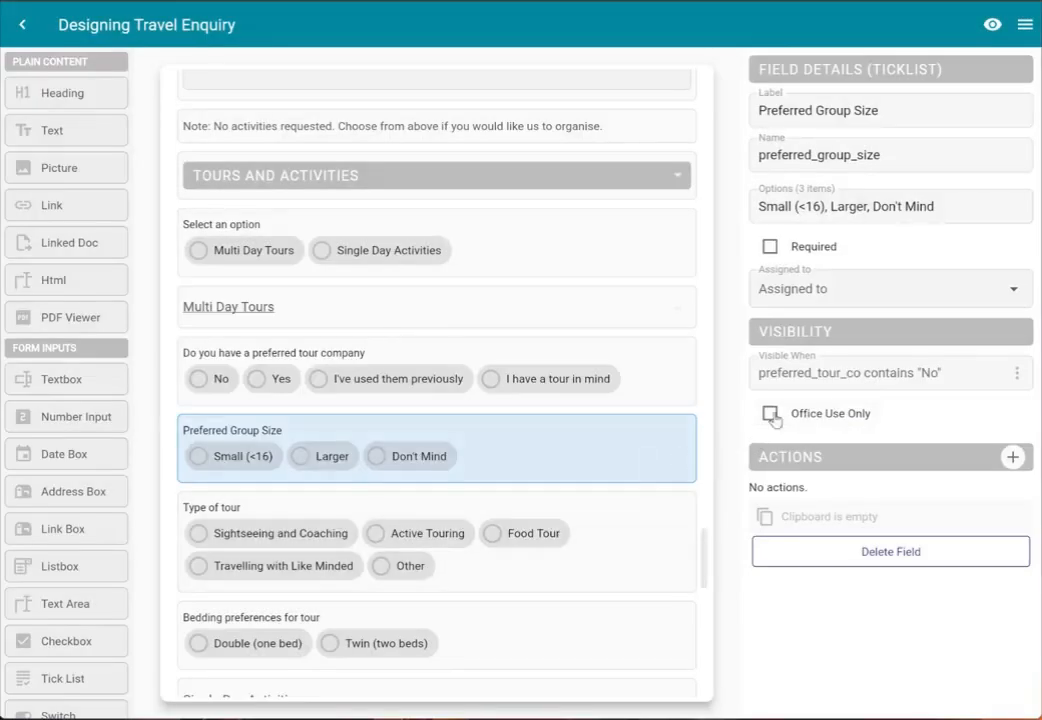
Step: Copy the Preferred Group Size visibility condition to the Type of tour and Bedding preferences for tour tick lists
click(1016, 373)
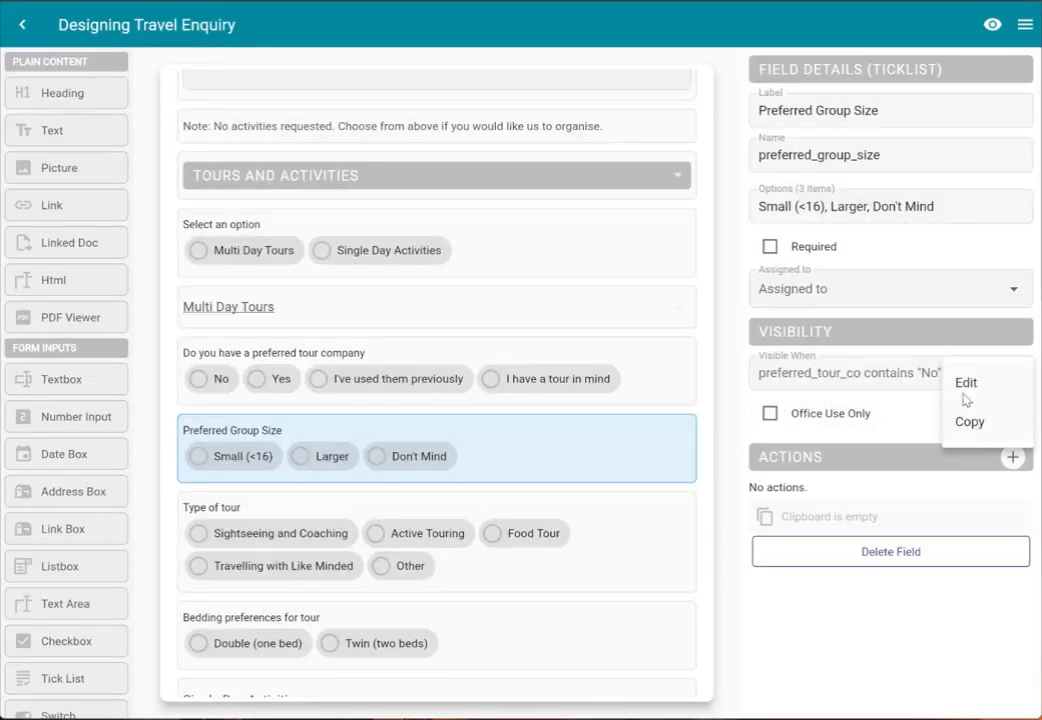
click(968, 423)
click(656, 542)
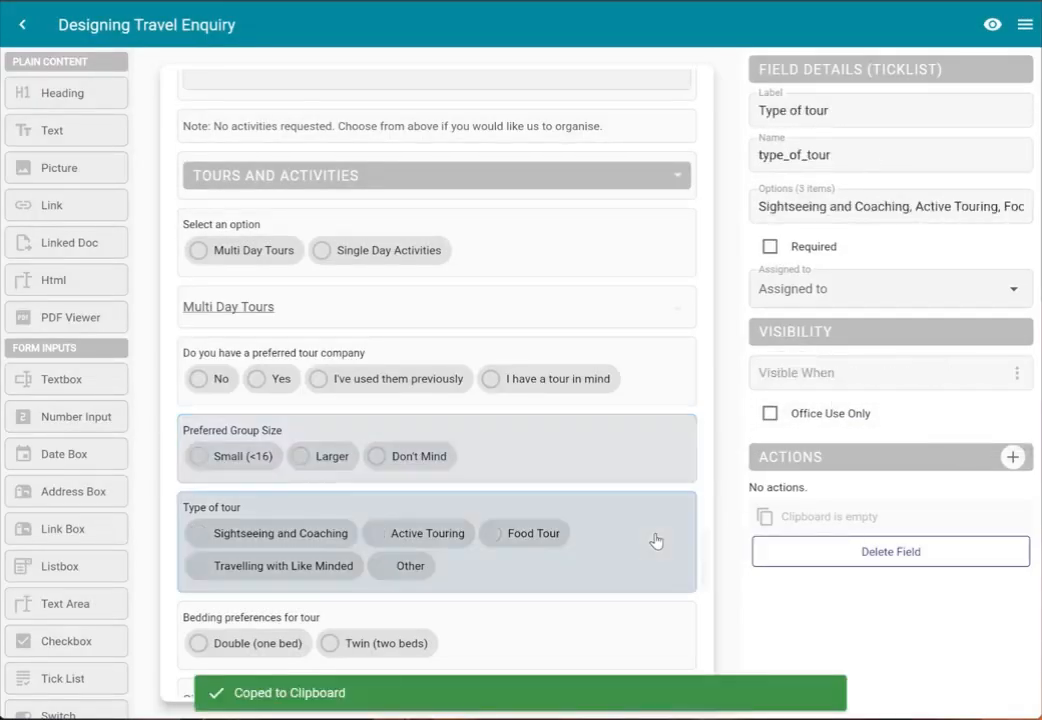
click(1017, 374)
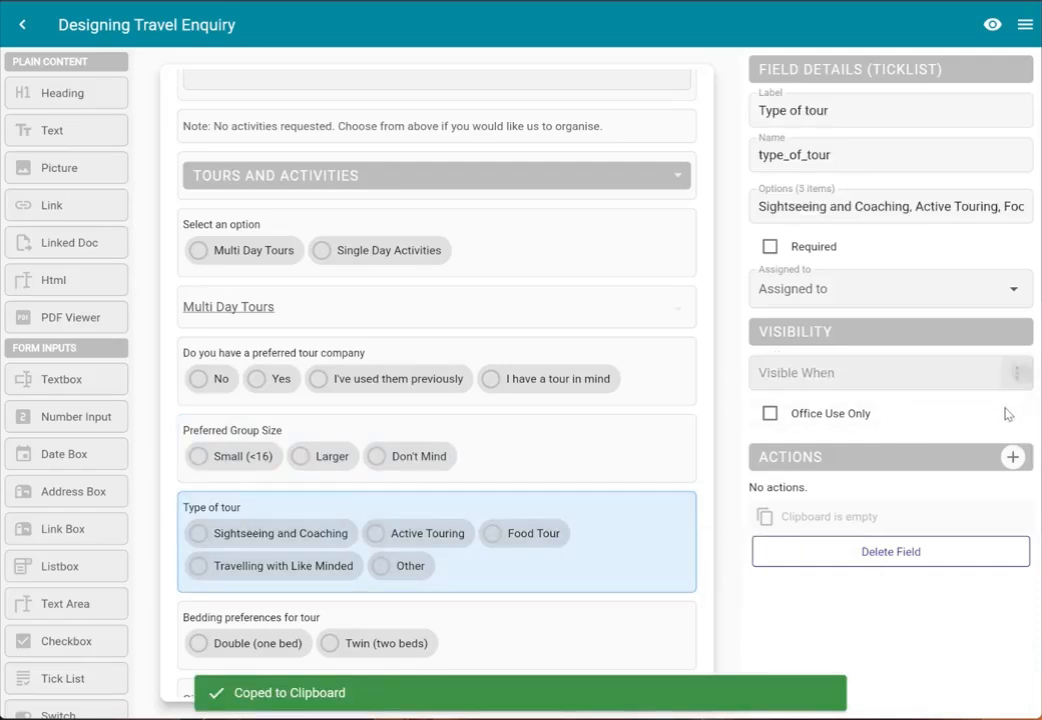
click(1000, 422)
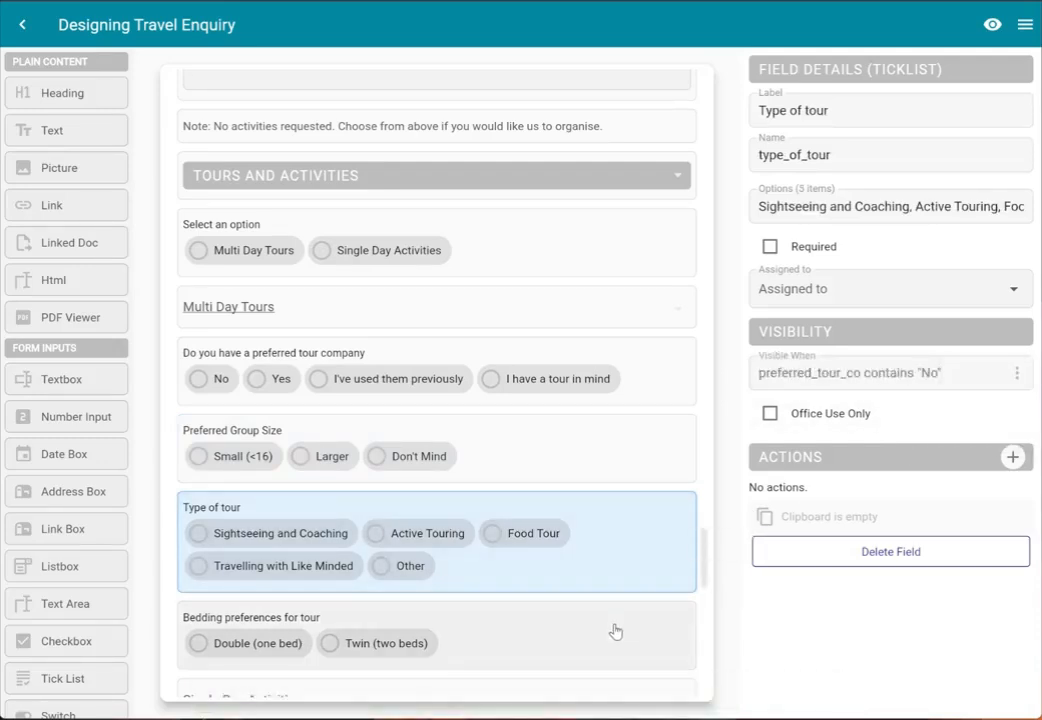
click(616, 628)
click(1015, 373)
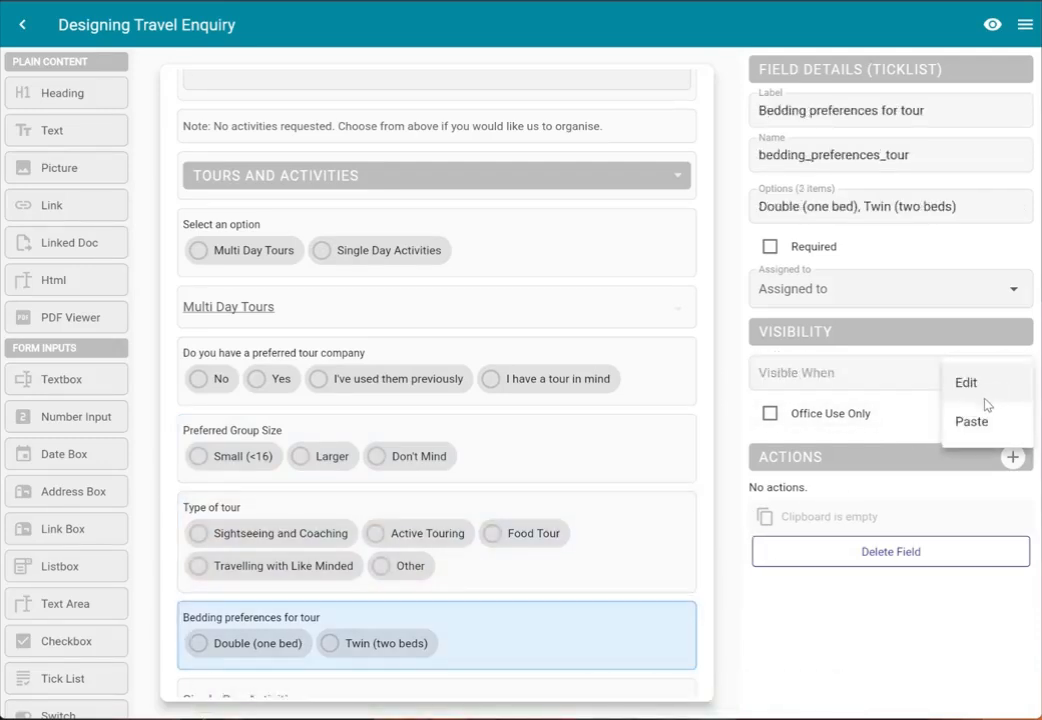
click(970, 422)
Step: Make the Multi Day Tours heading visible when tour_types contains "Multi Day Tours"
scroll(575, 433, down, 1)
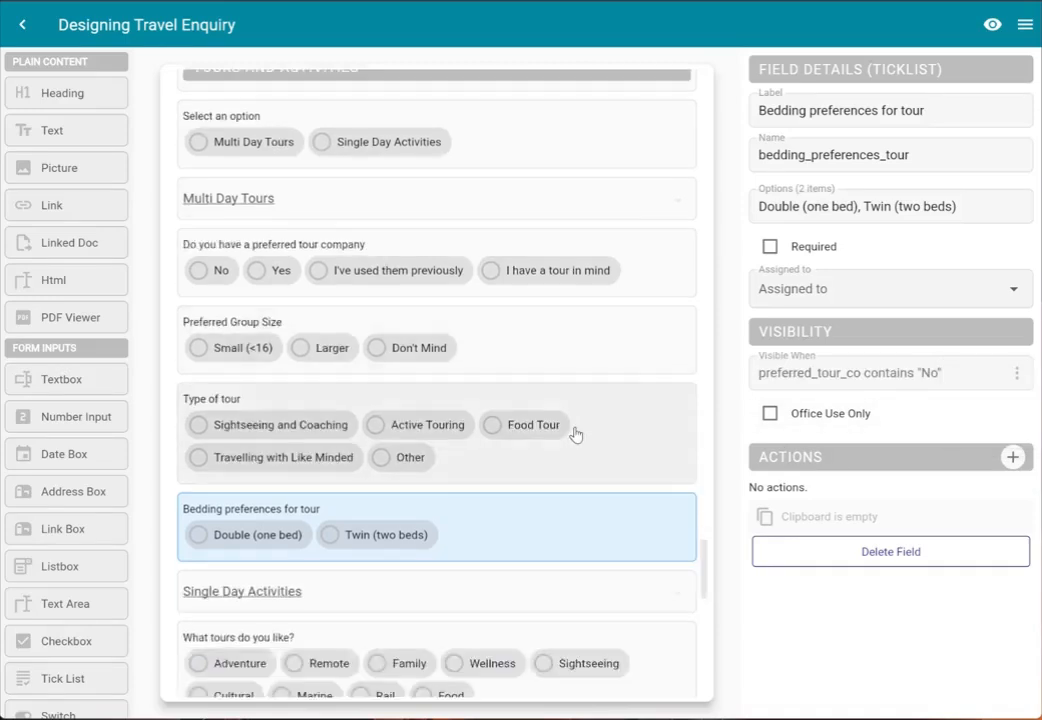
click(644, 271)
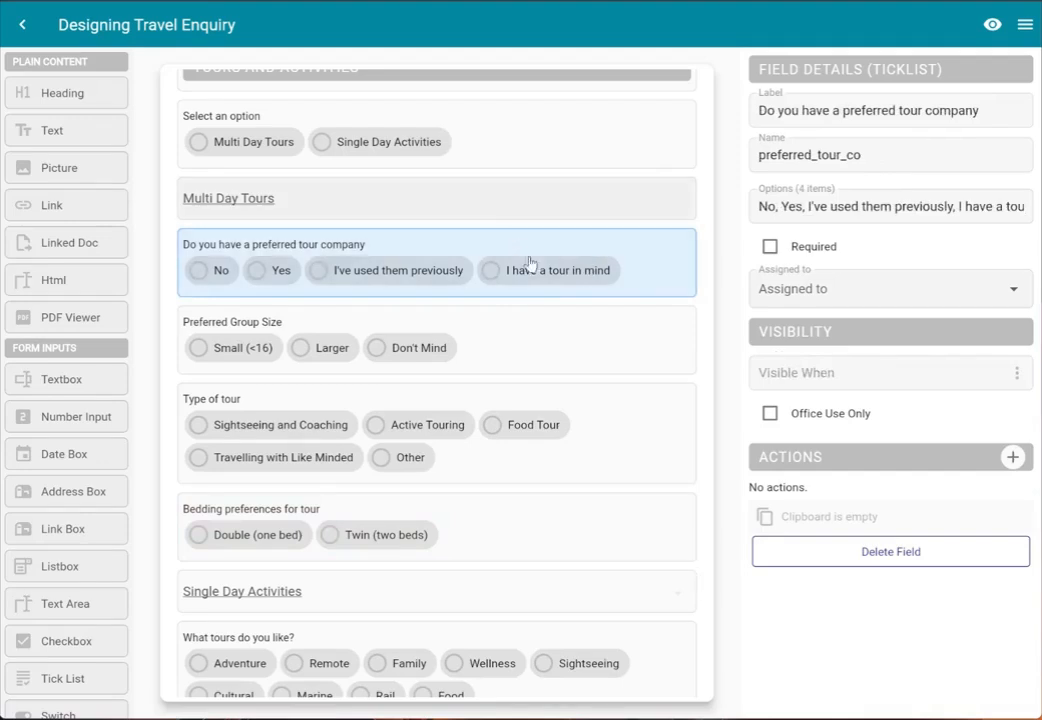
click(499, 204)
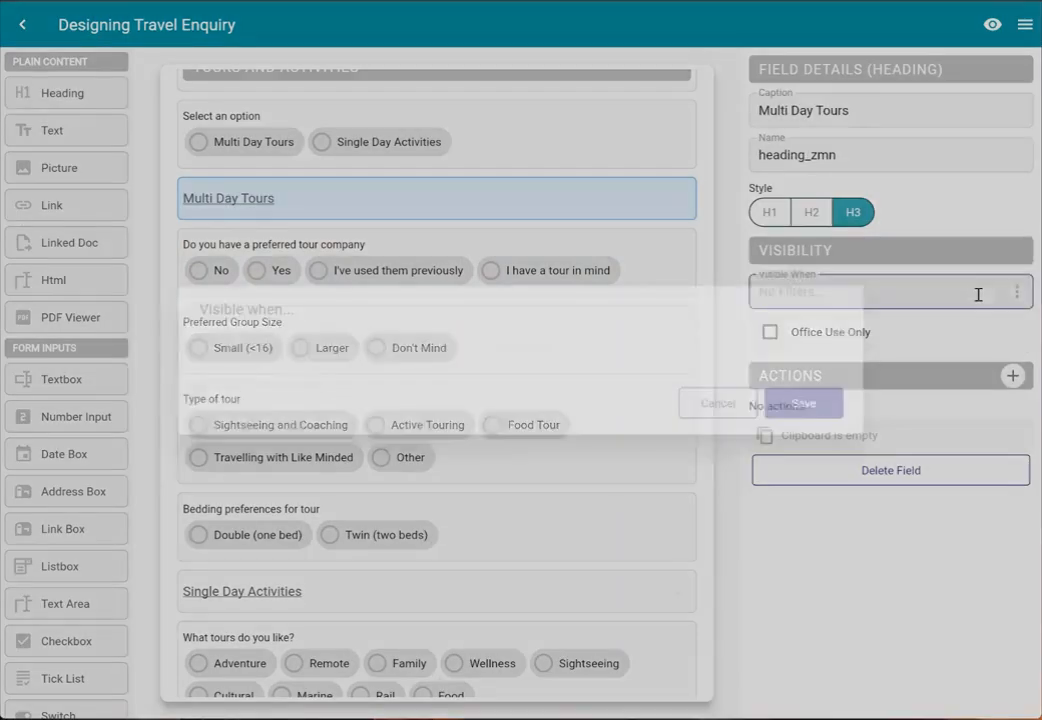
click(978, 294)
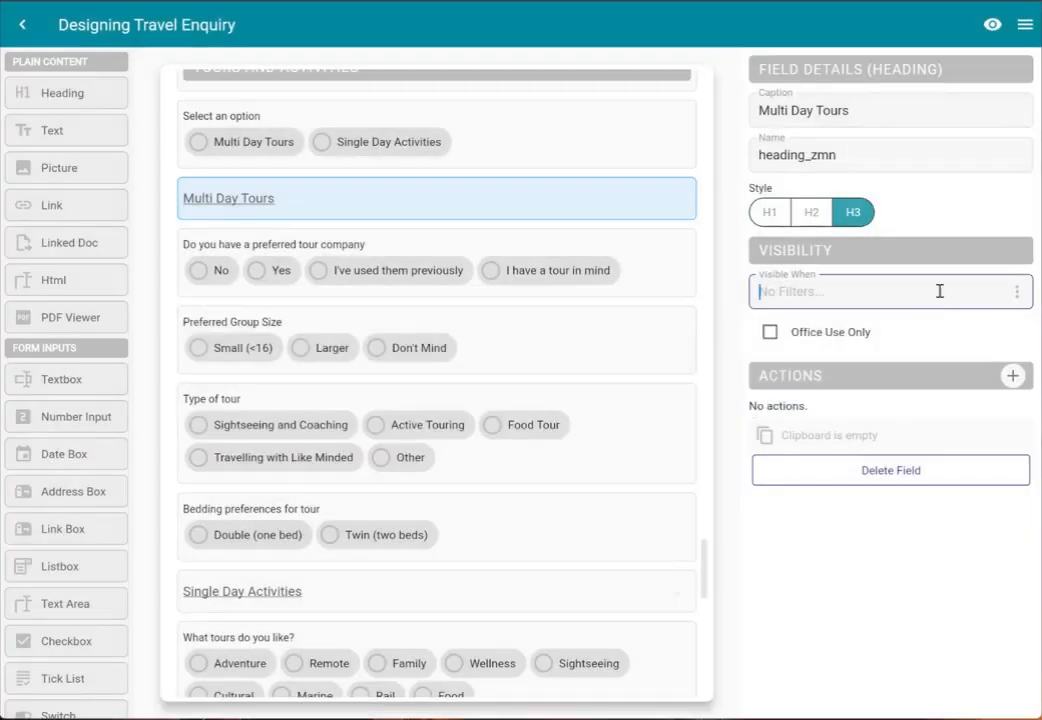
click(940, 290)
click(944, 297)
click(943, 293)
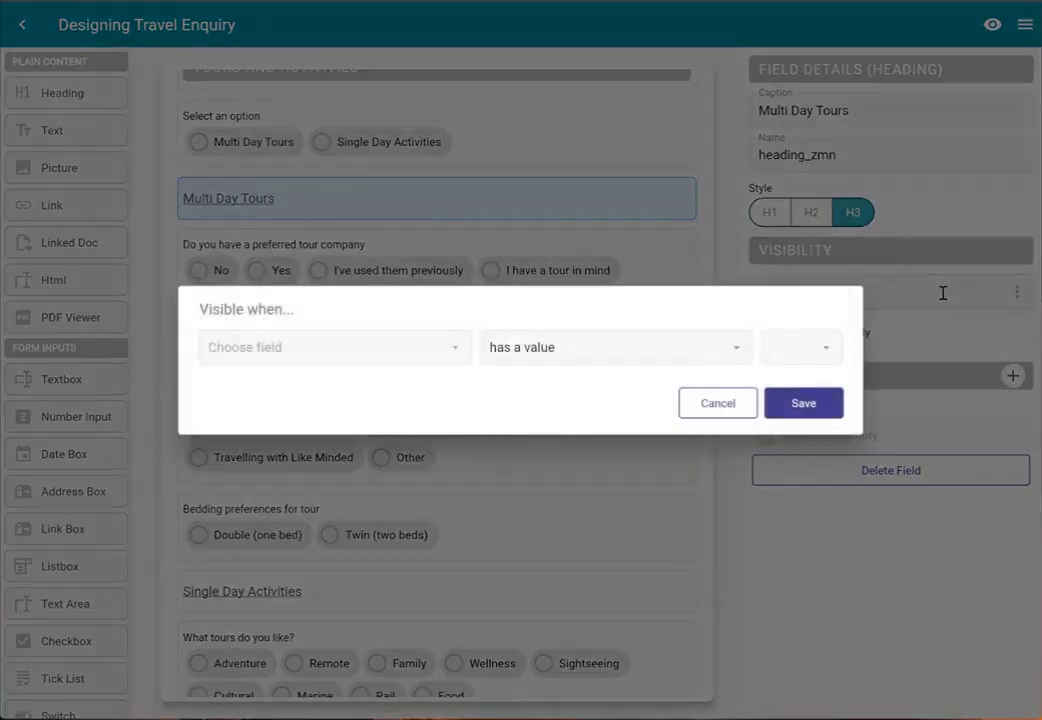
click(456, 352)
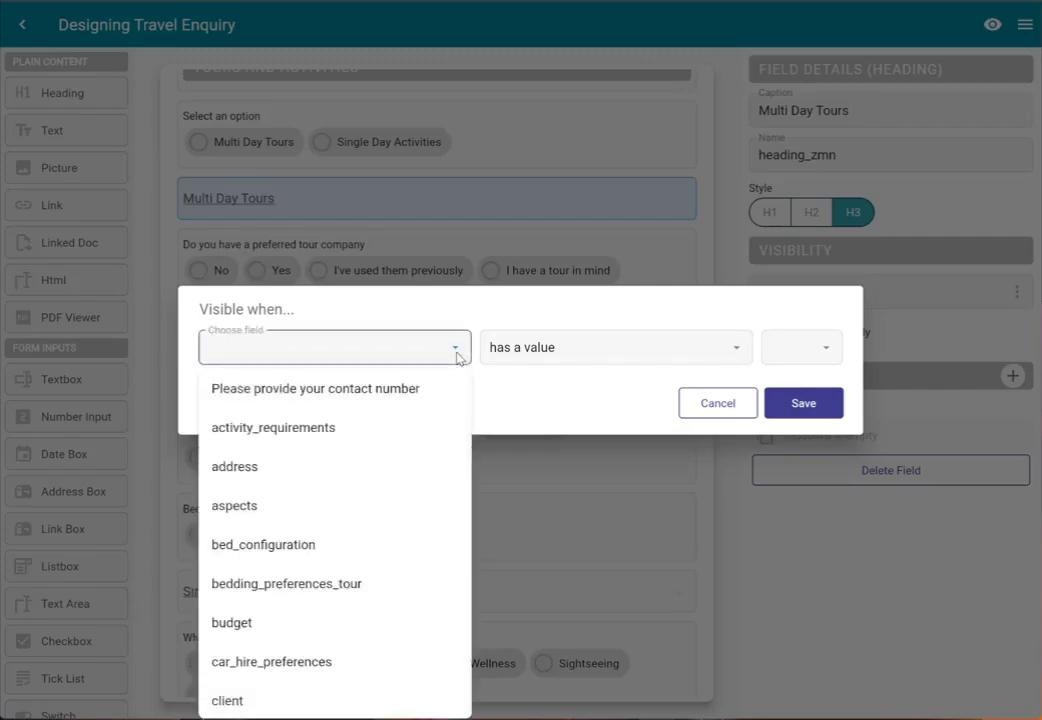
text(tour ty)
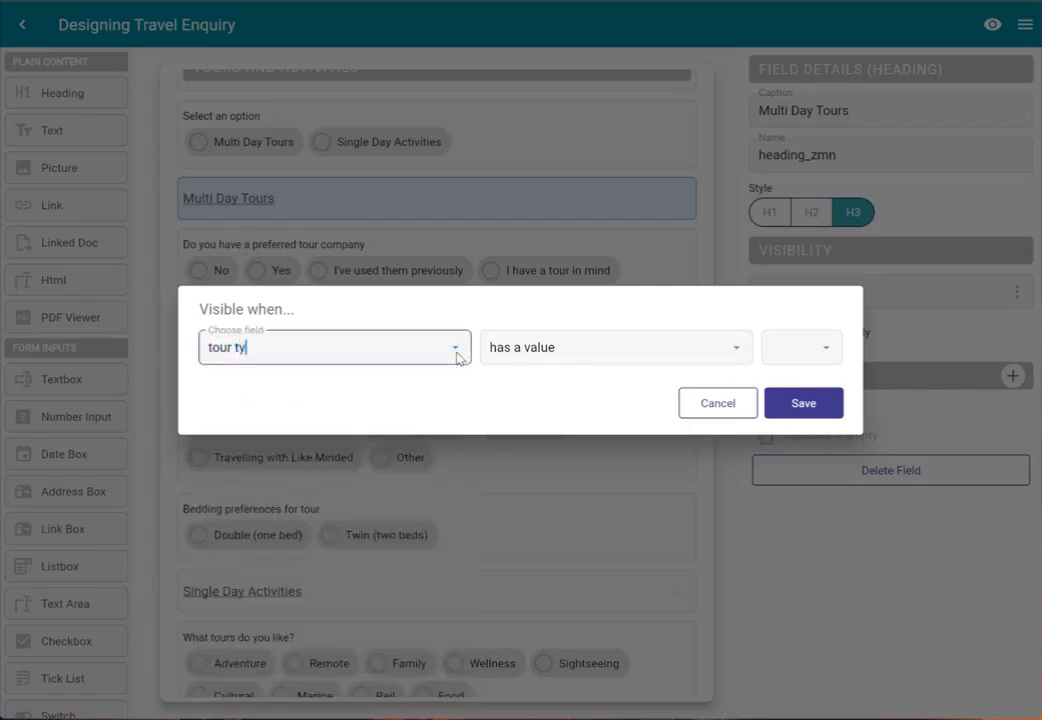
key(BackSpace)
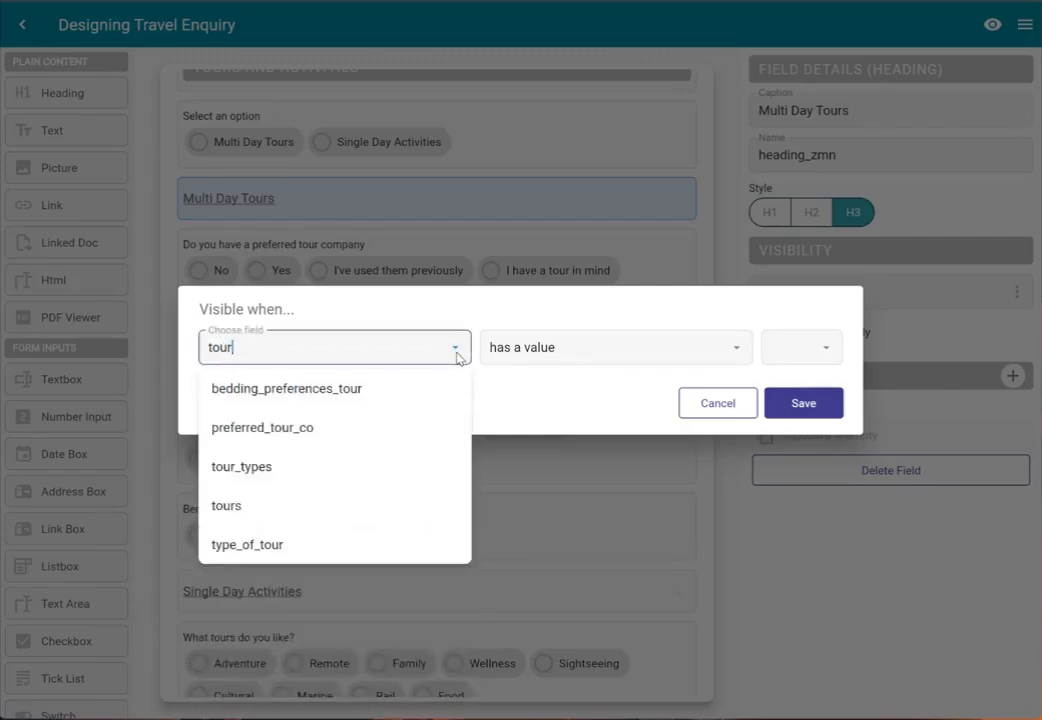
click(372, 479)
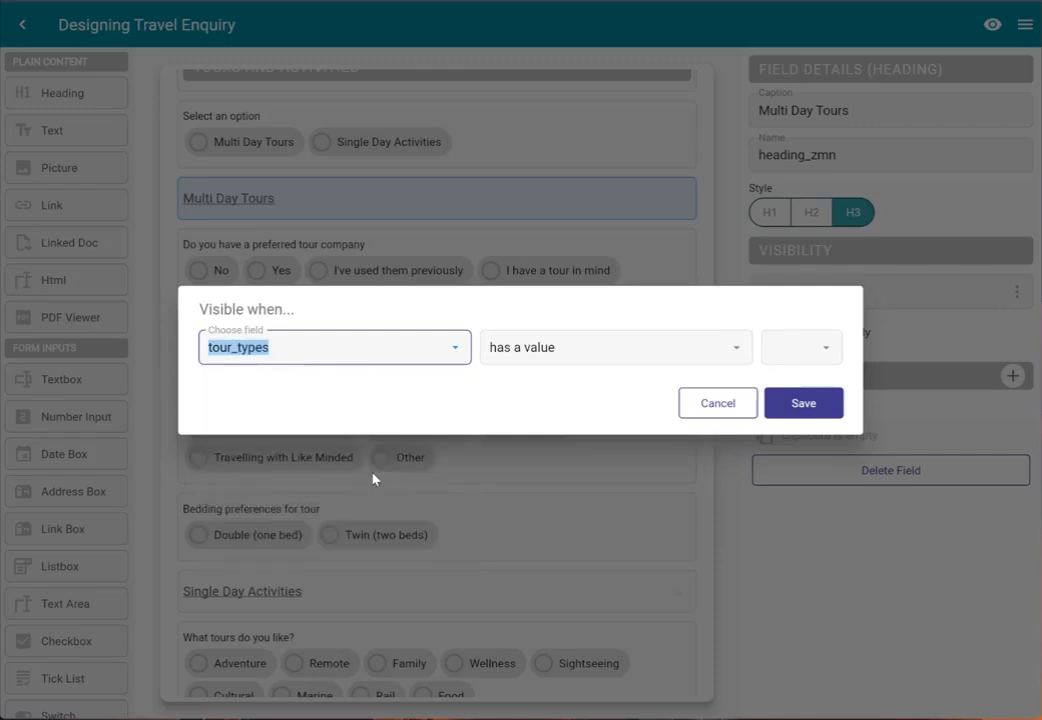
click(509, 347)
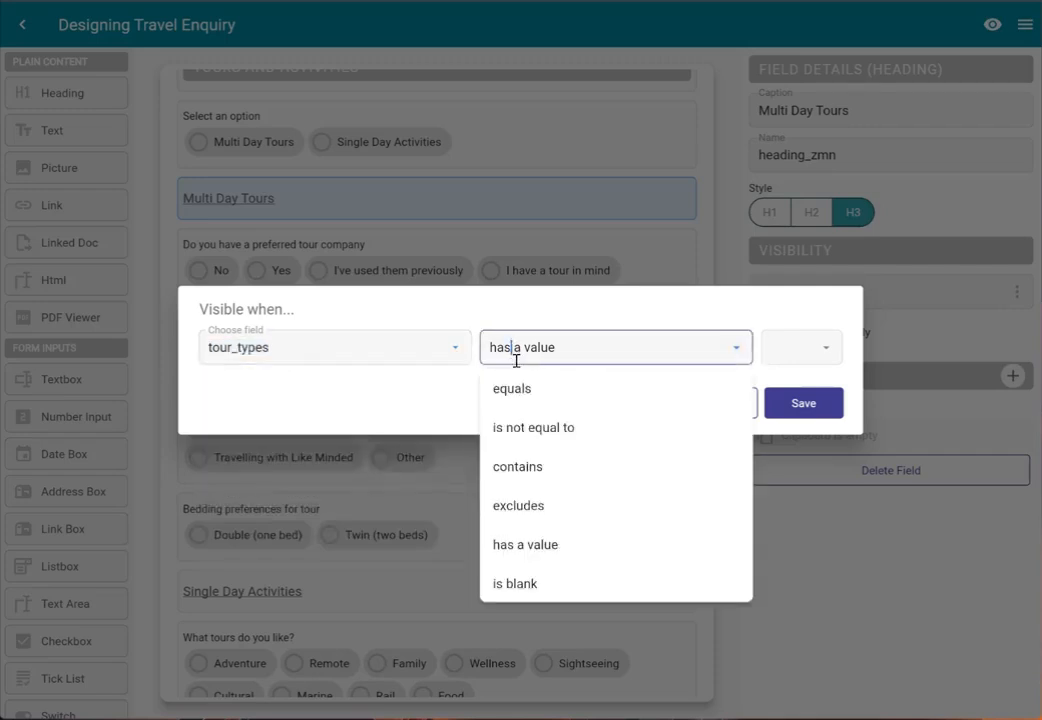
click(535, 468)
click(680, 347)
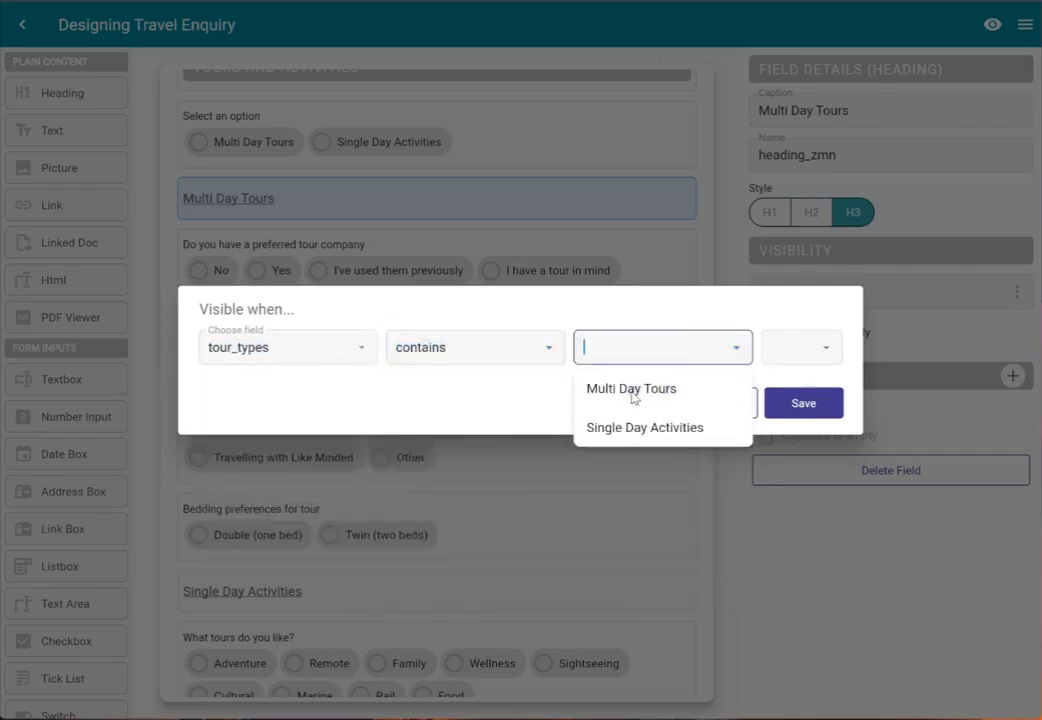
click(632, 395)
click(809, 402)
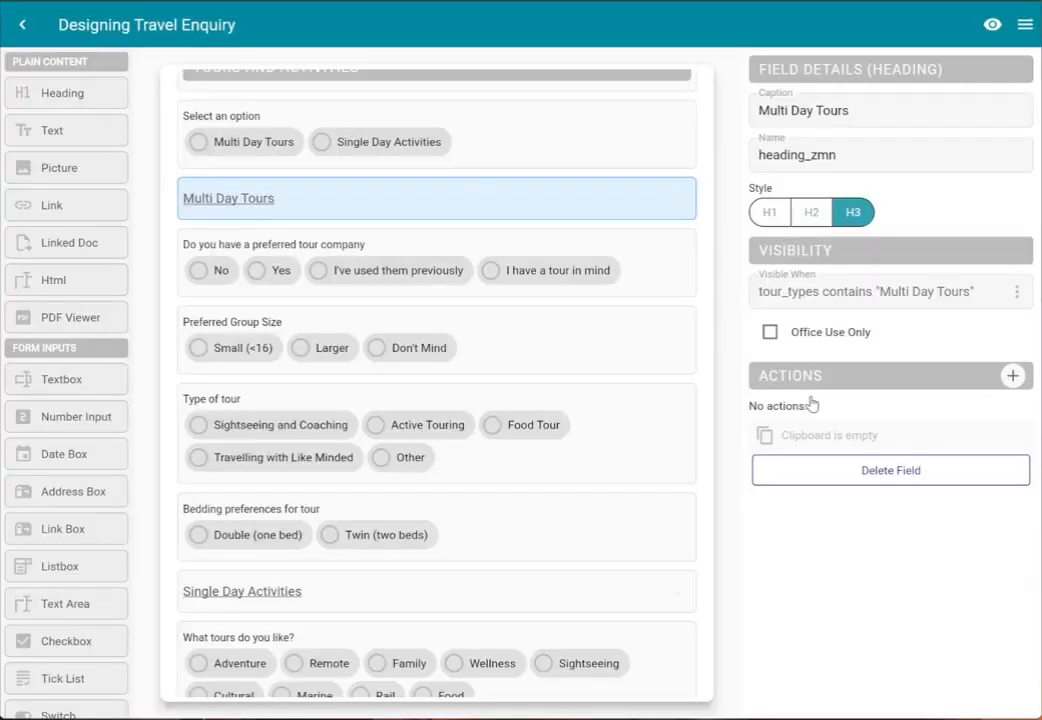
Step: Copy the Multi Day Tours heading's visibility condition to the "Do you have a preferred tour company" tick list
click(1015, 292)
click(972, 342)
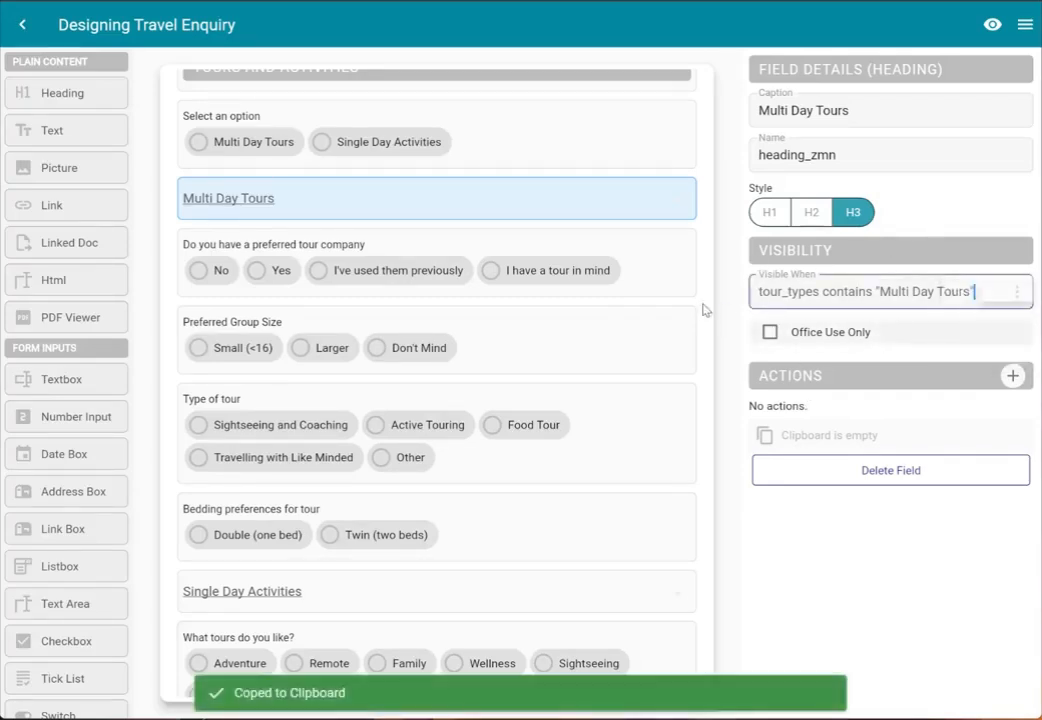
click(652, 288)
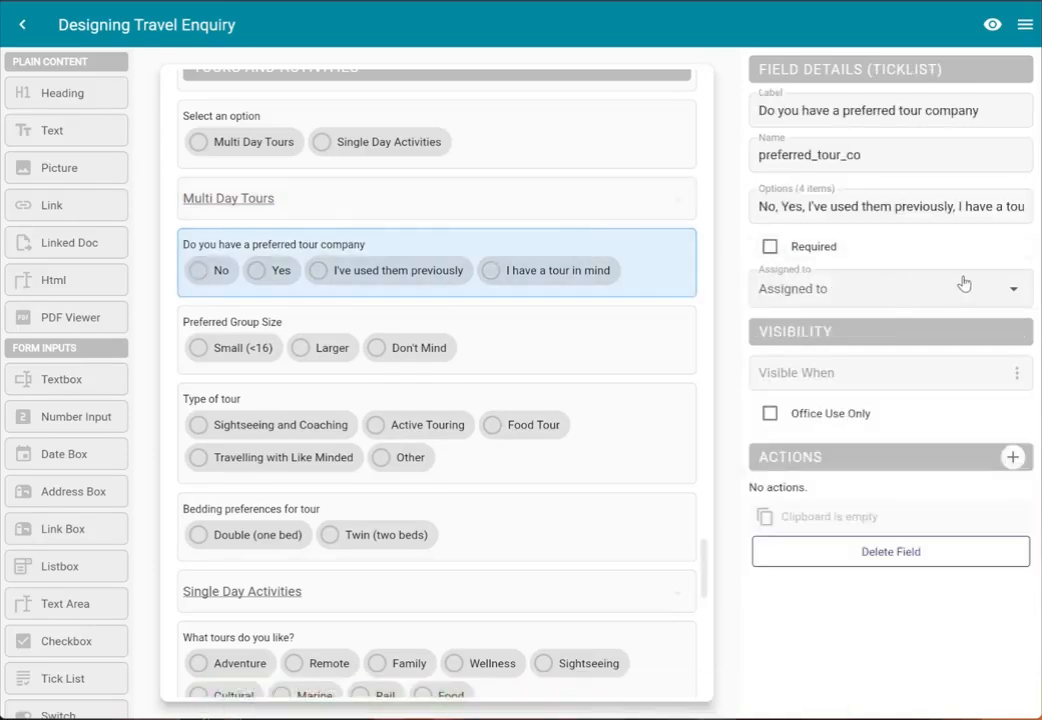
click(1019, 372)
click(968, 423)
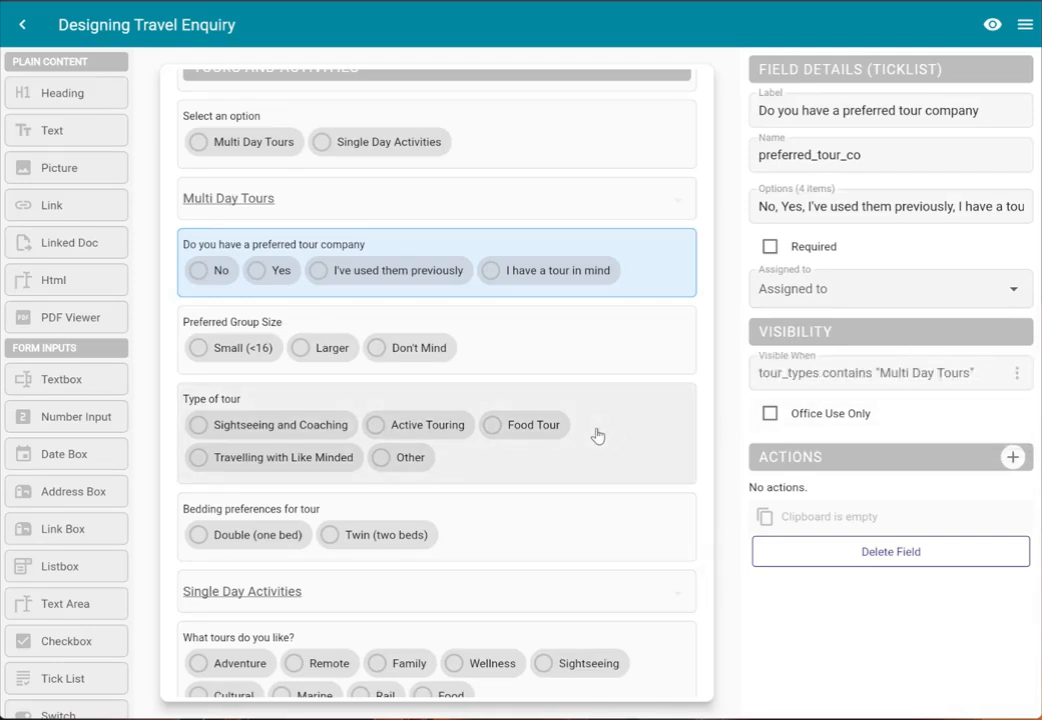
Step: Add a text area between the tour bedding preferences and the Single Day Activities heading, labelled "Please Provide Details"
scroll(597, 435, down, 3)
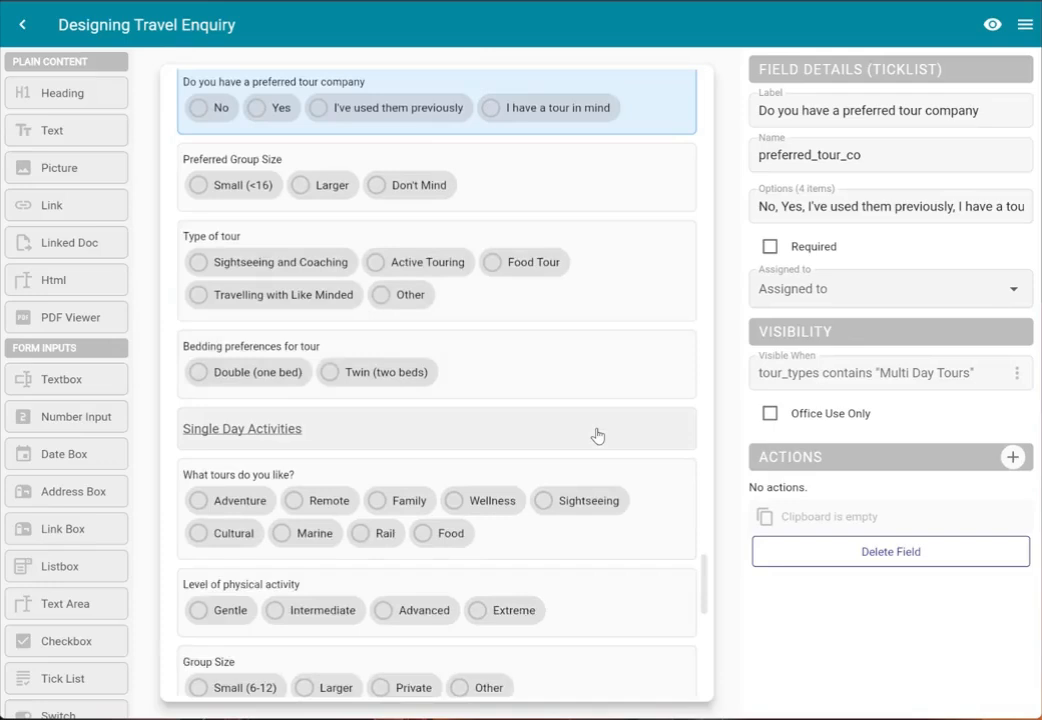
scroll(597, 435, down, 3)
scroll(597, 435, up, 5)
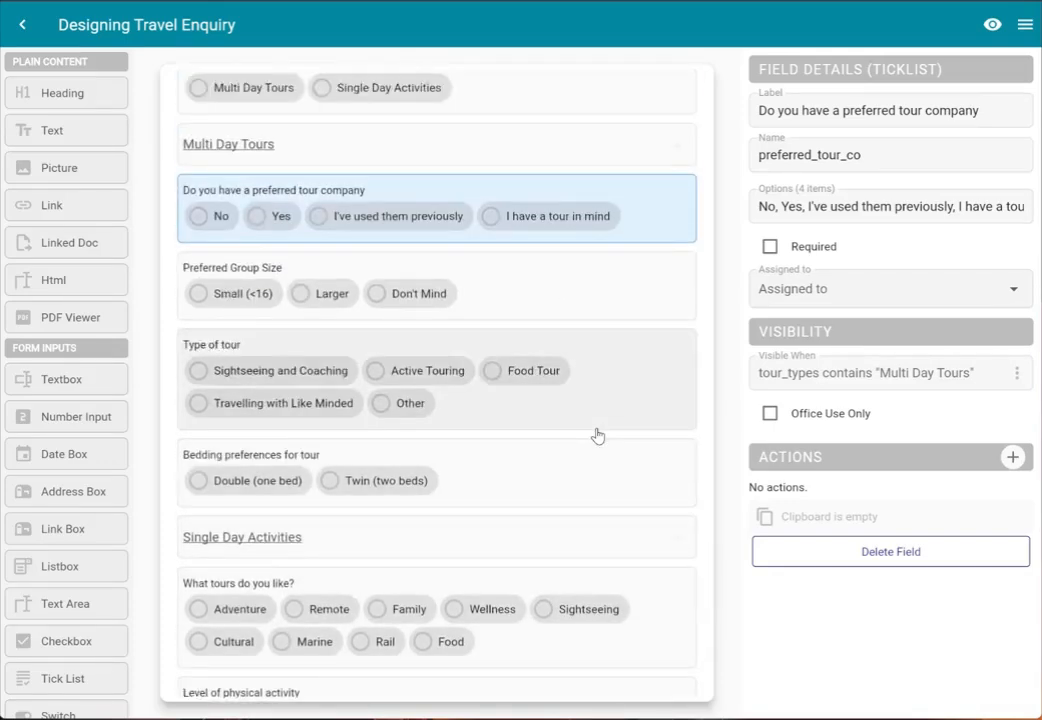
scroll(597, 435, down, 5)
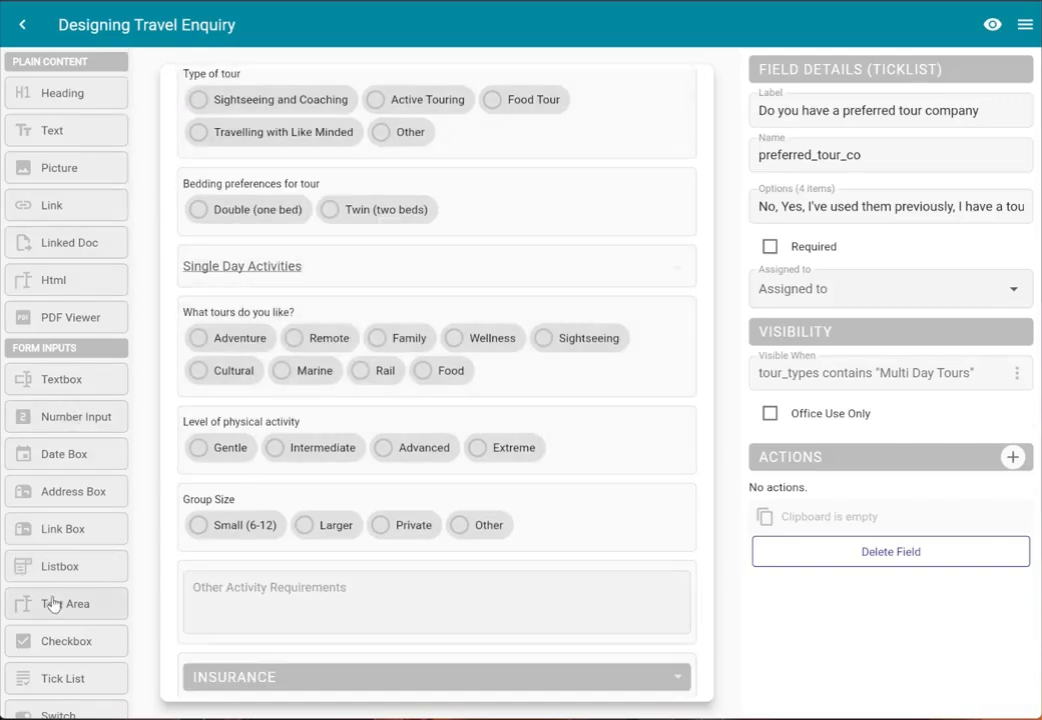
drag(51, 604, 301, 263)
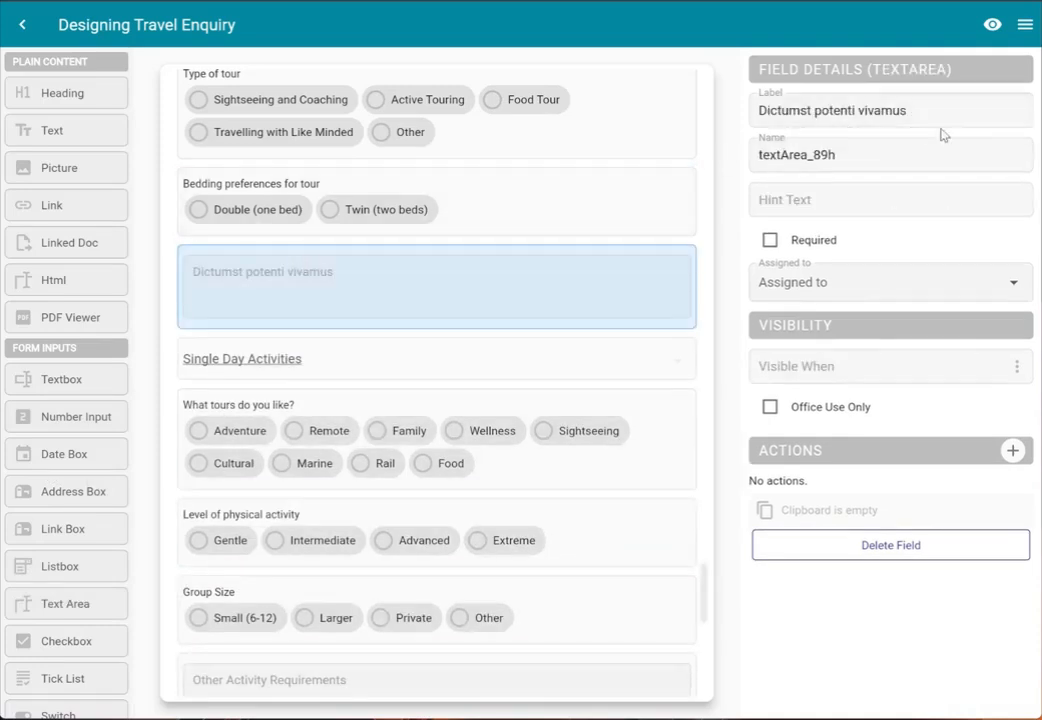
drag(936, 116, 726, 116)
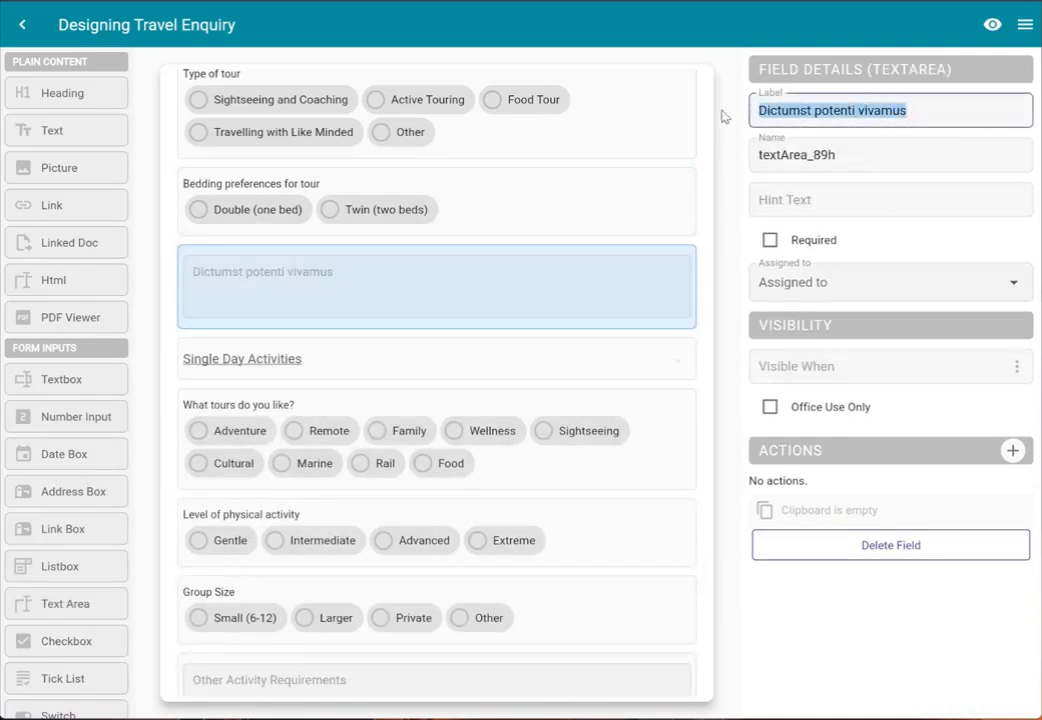
text(Please Provide Details)
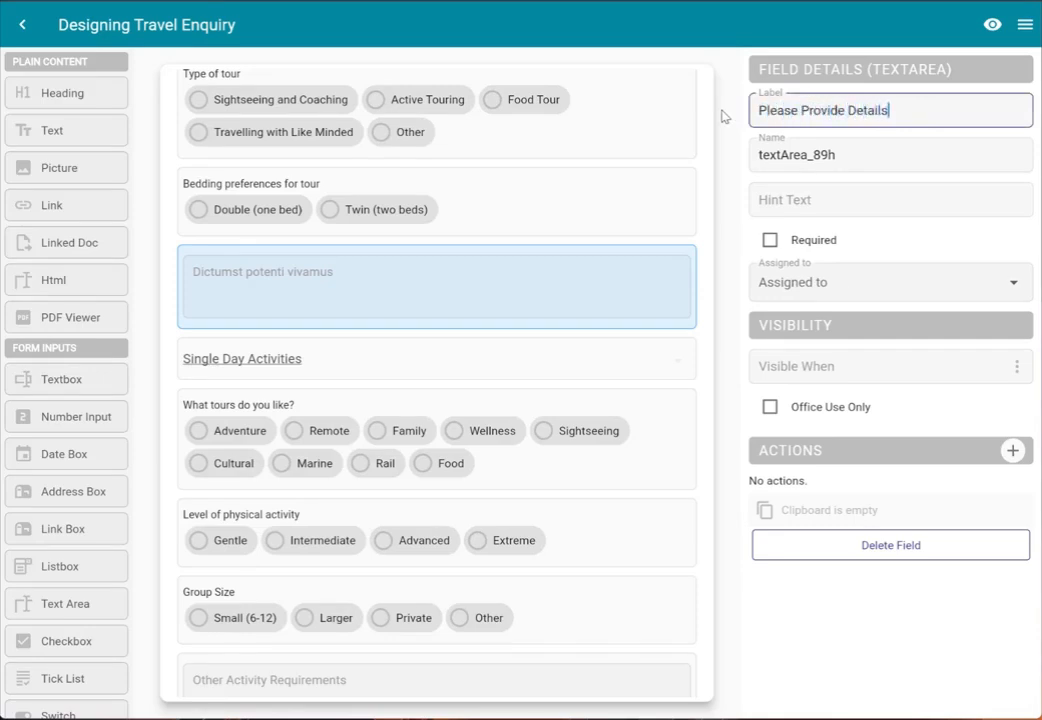
click(724, 116)
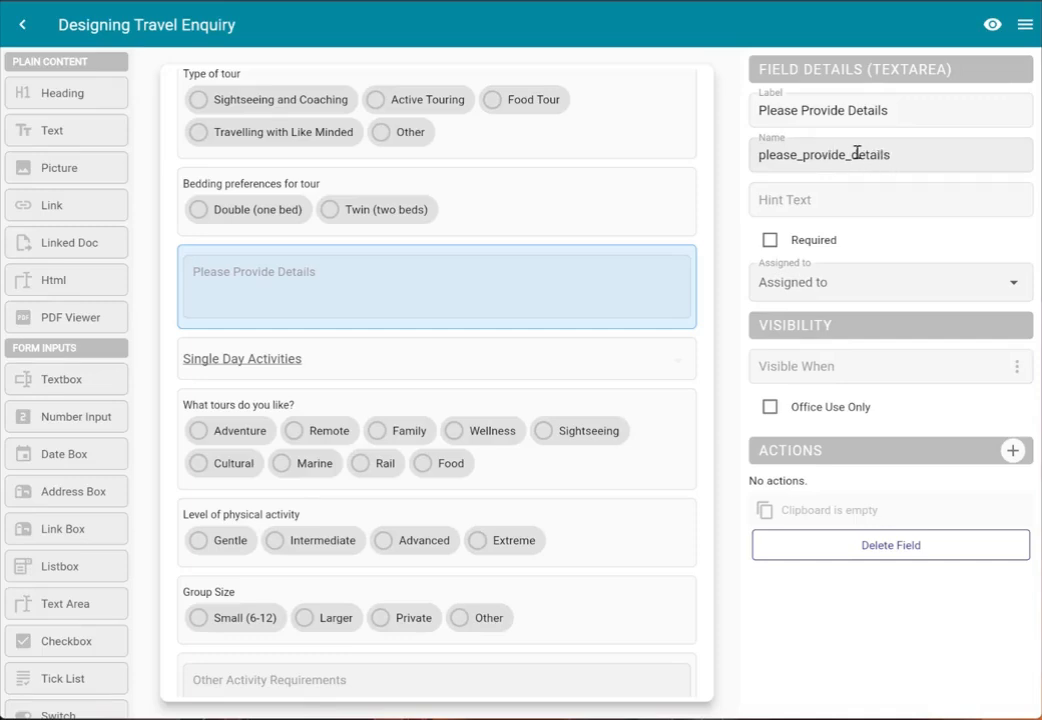
Step: Set the field name of the Please Provide Details text area to details_multi_tour
drag(853, 154, 752, 150)
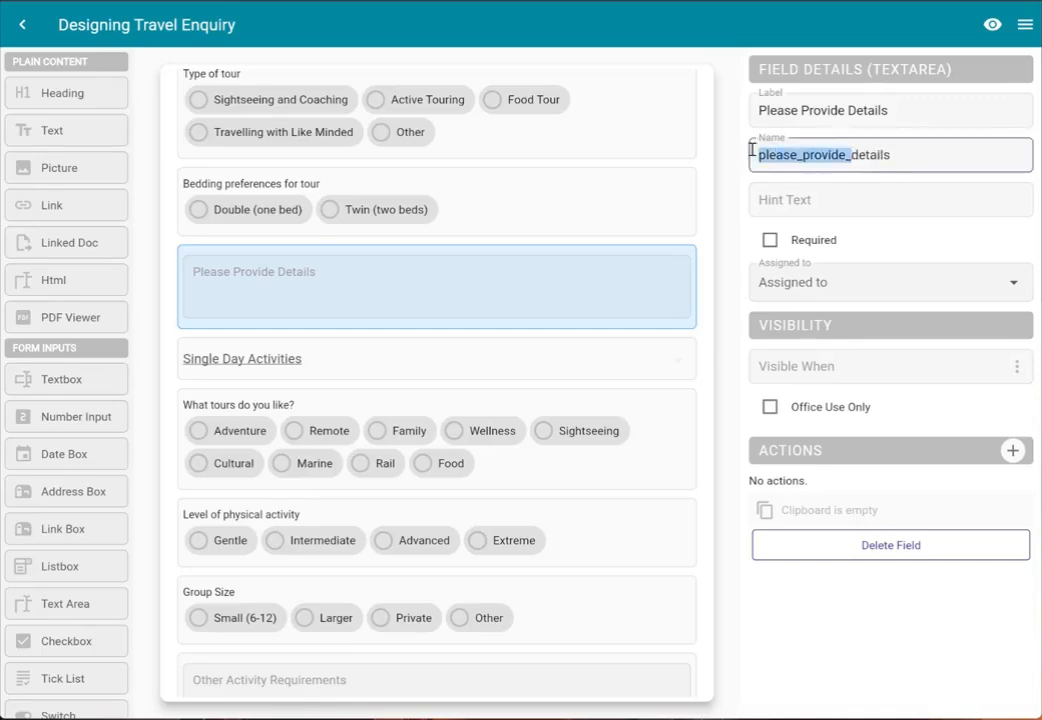
key(BackSpace)
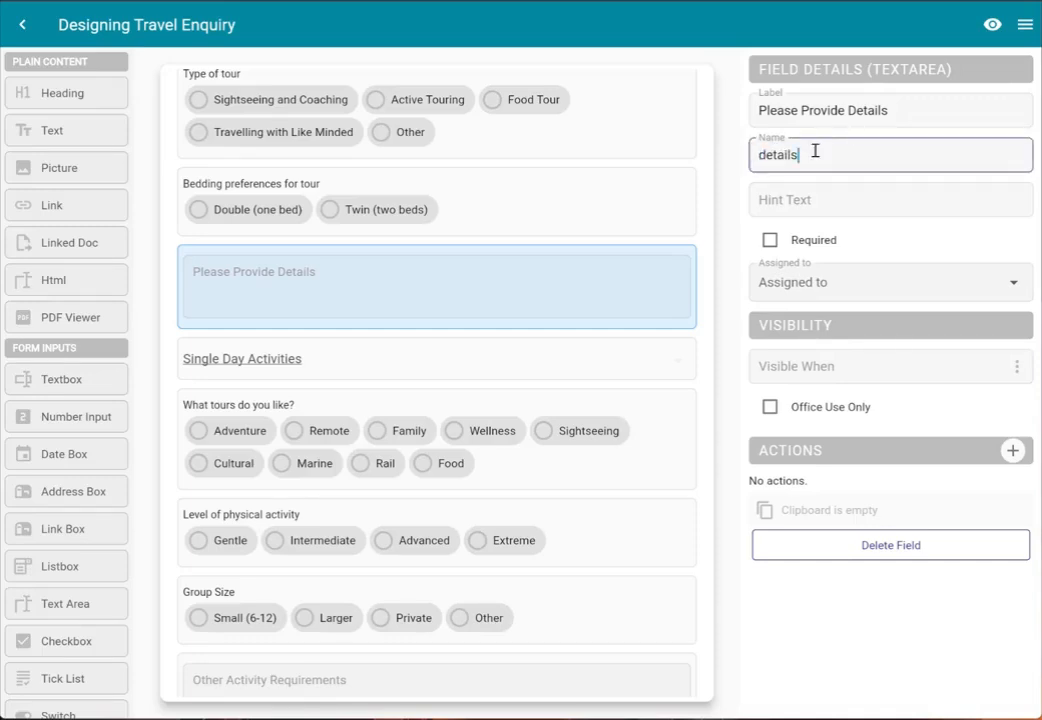
text(_multy)
Step: Copy the Multi Day Tours heading's visibility condition to the Please Provide Details text area
scroll(645, 281, up, 1)
scroll(650, 275, up, 1)
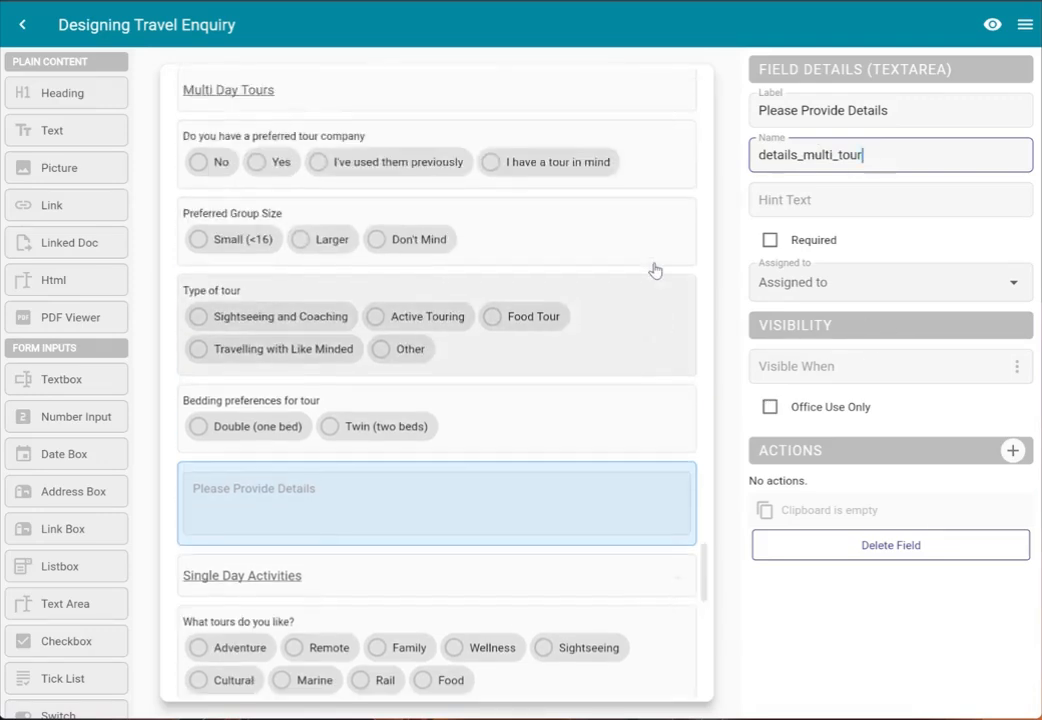
click(675, 105)
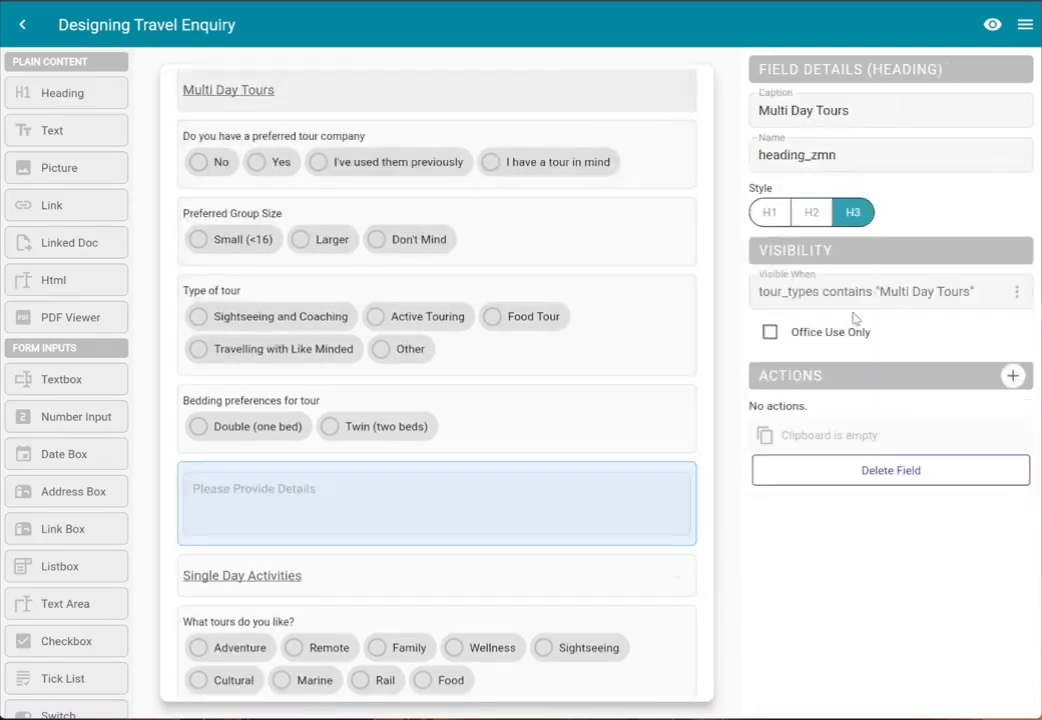
click(1021, 293)
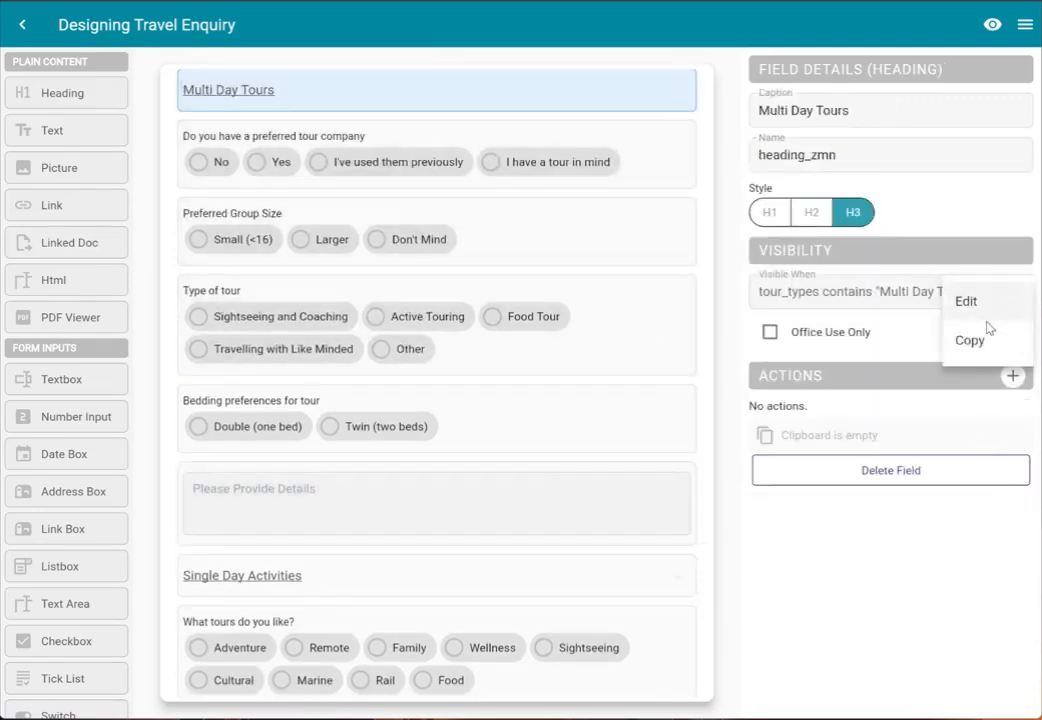
click(969, 341)
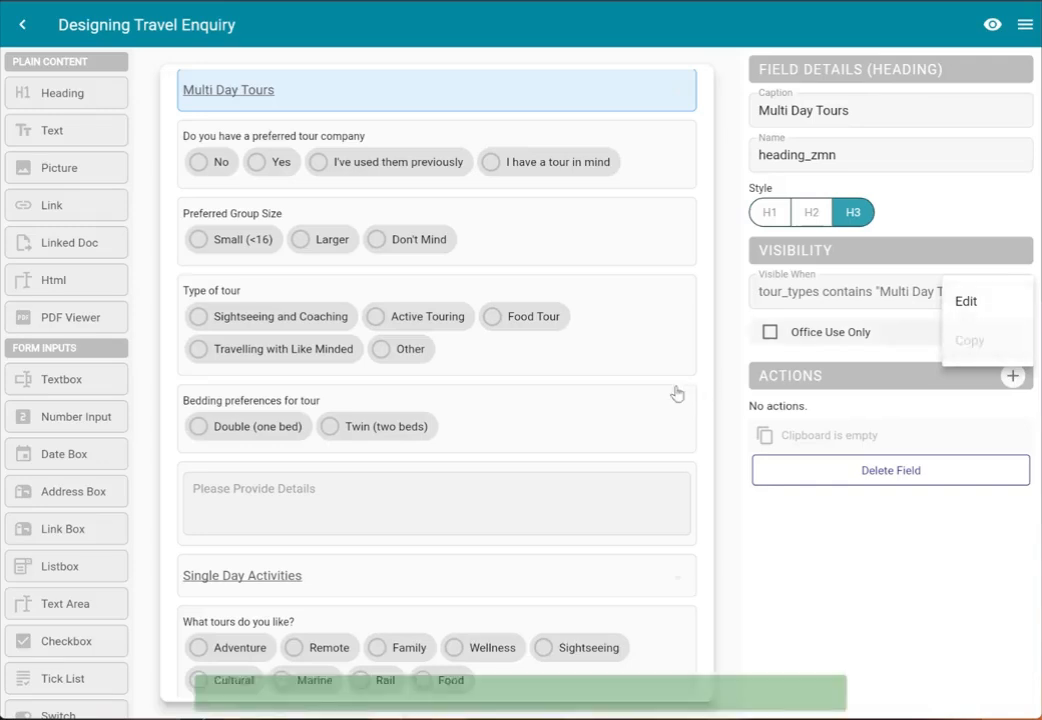
click(535, 528)
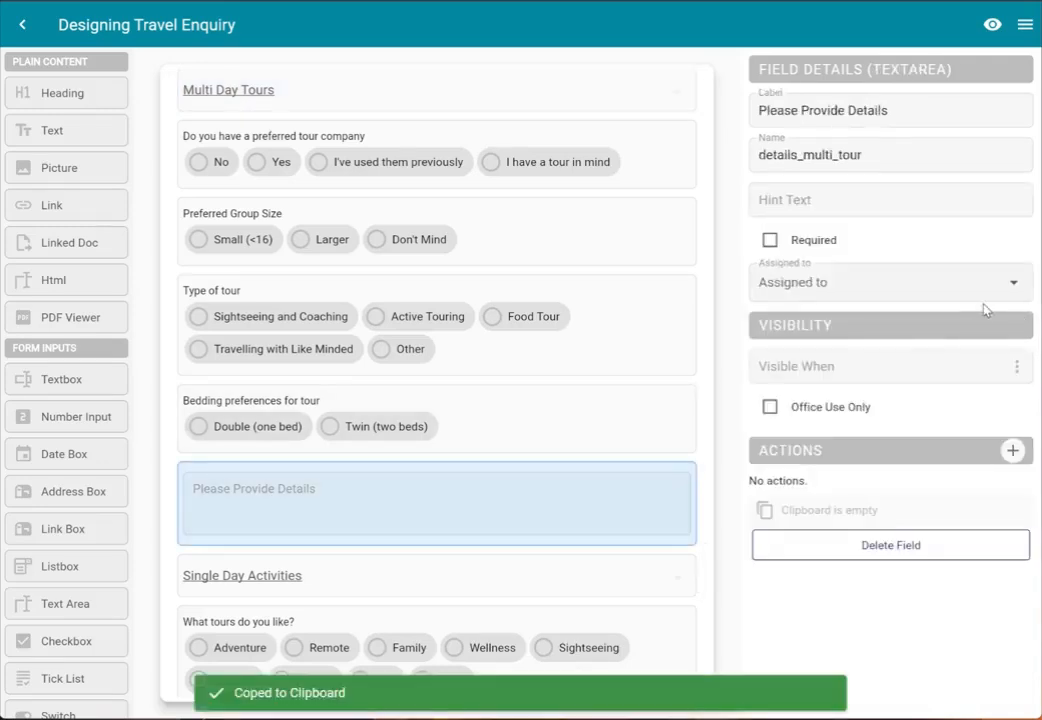
click(1012, 366)
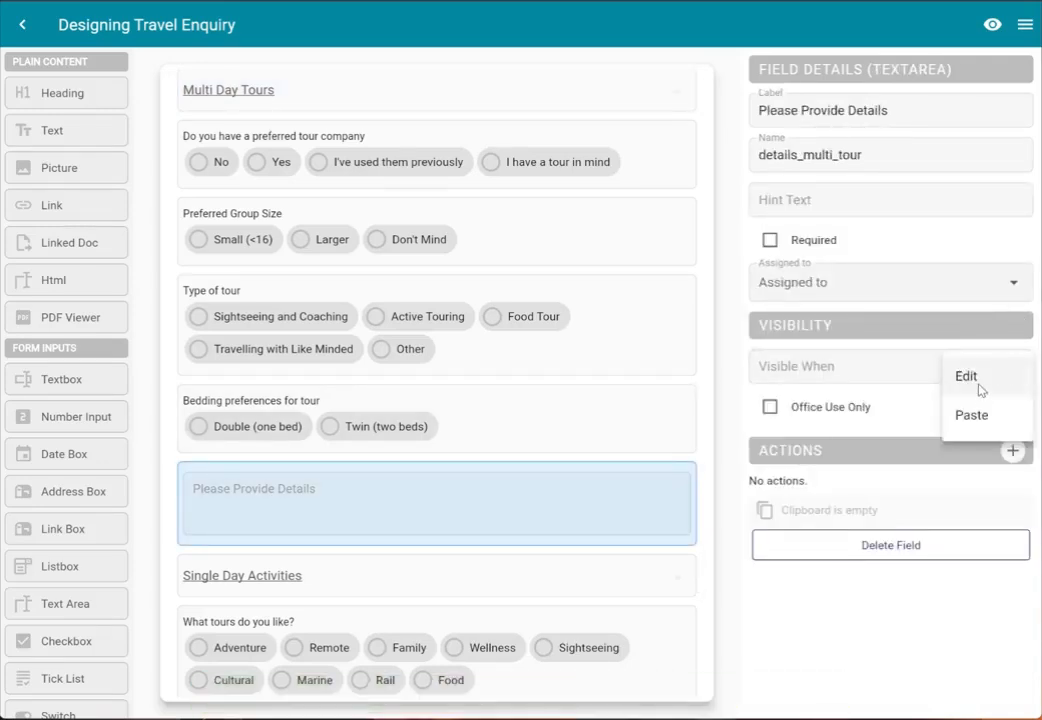
click(975, 424)
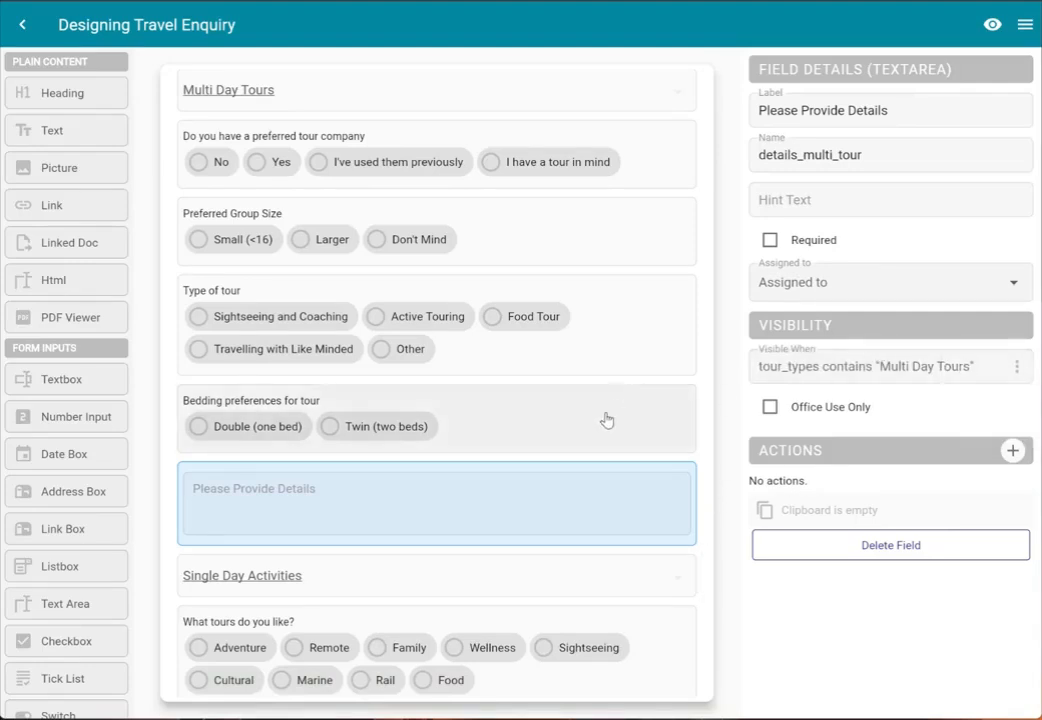
Step: Preview the form and select Tours Activities under Our Services to test whether the Tours and Activities section responds
click(993, 26)
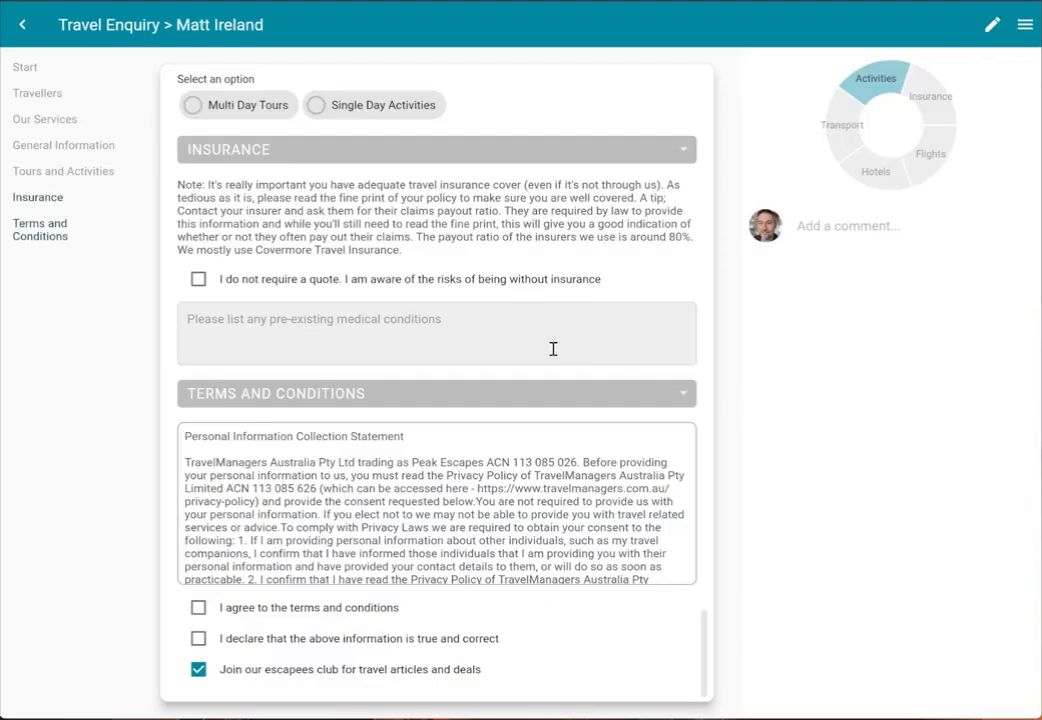
scroll(526, 391, up, 5)
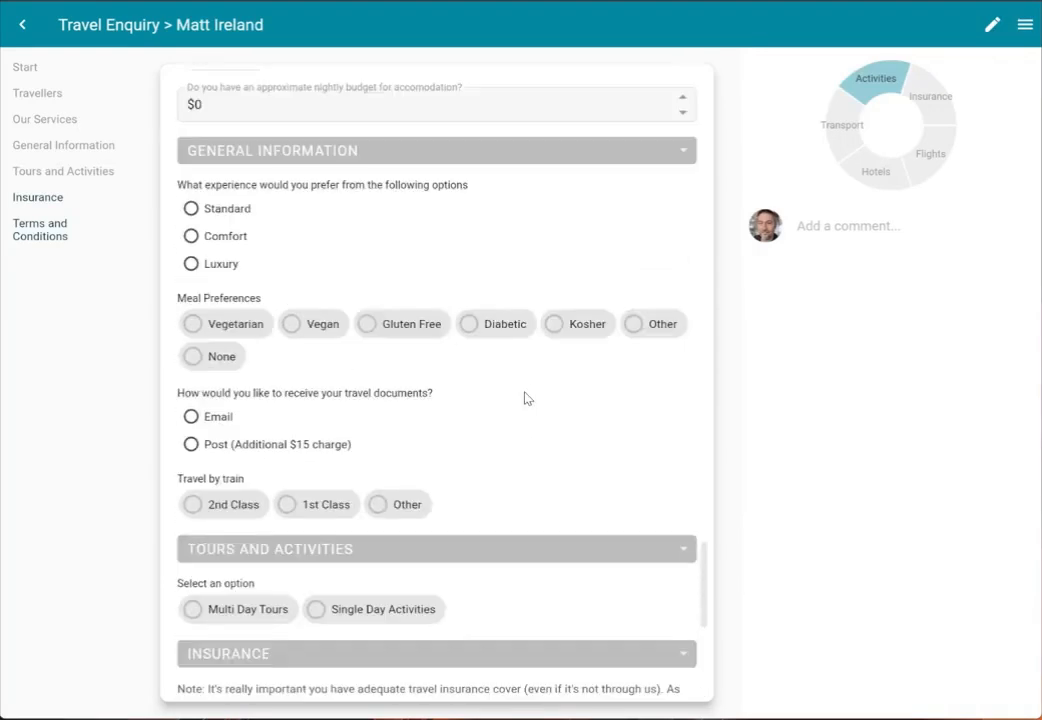
scroll(526, 398, up, 3)
scroll(526, 398, down, 8)
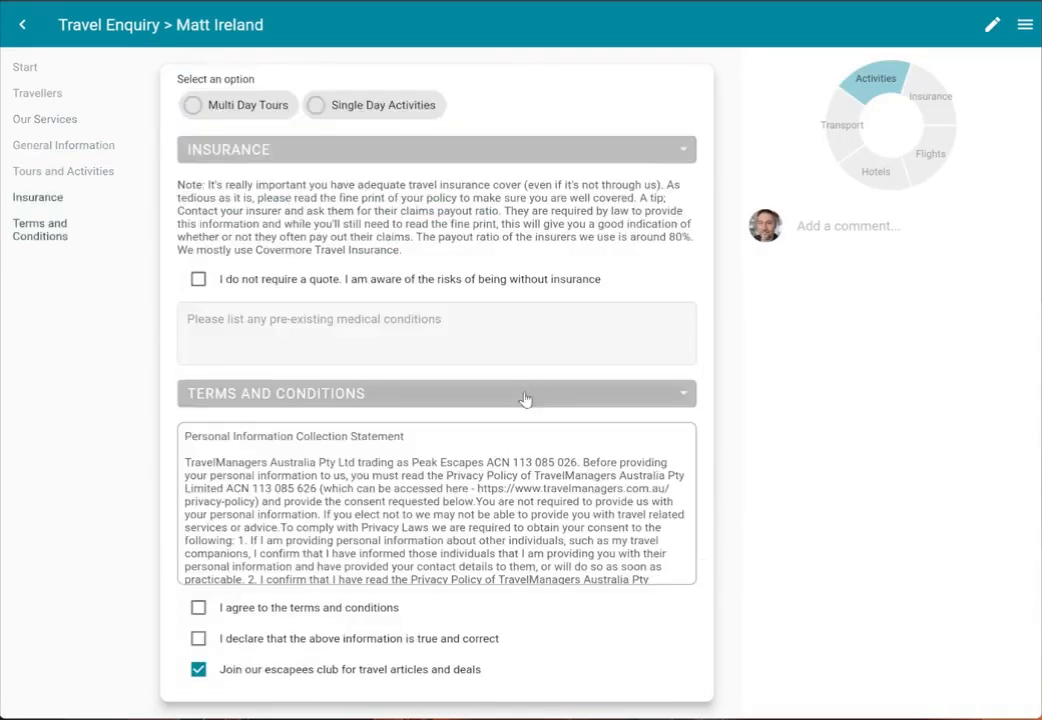
scroll(526, 399, up, 5)
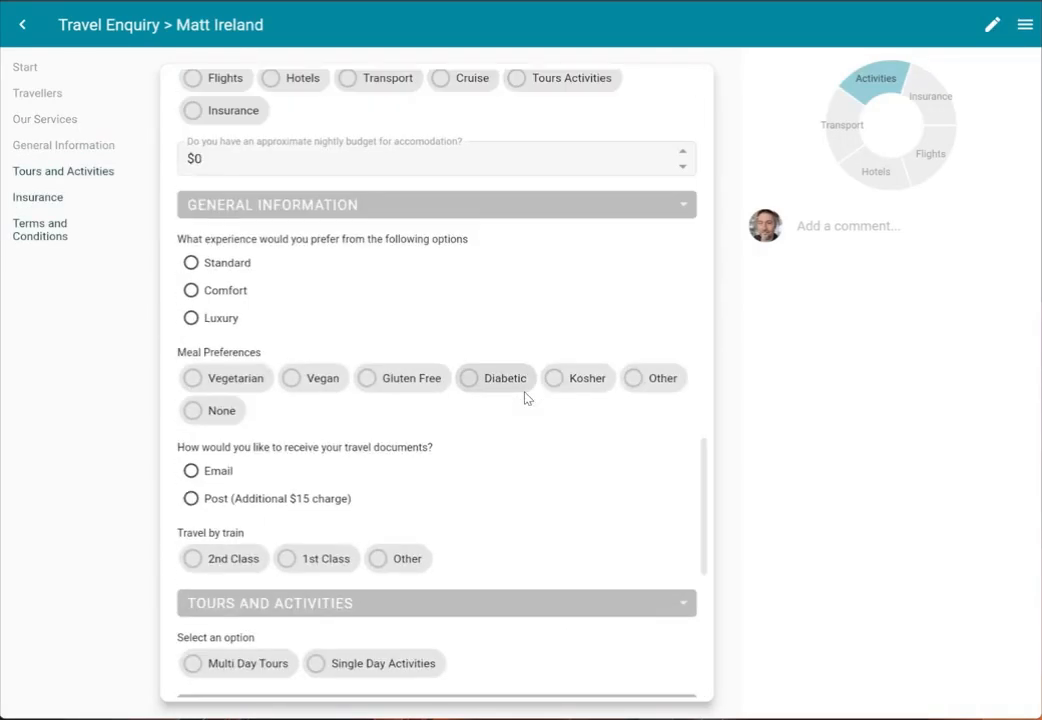
scroll(526, 398, down, 3)
scroll(525, 398, up, 3)
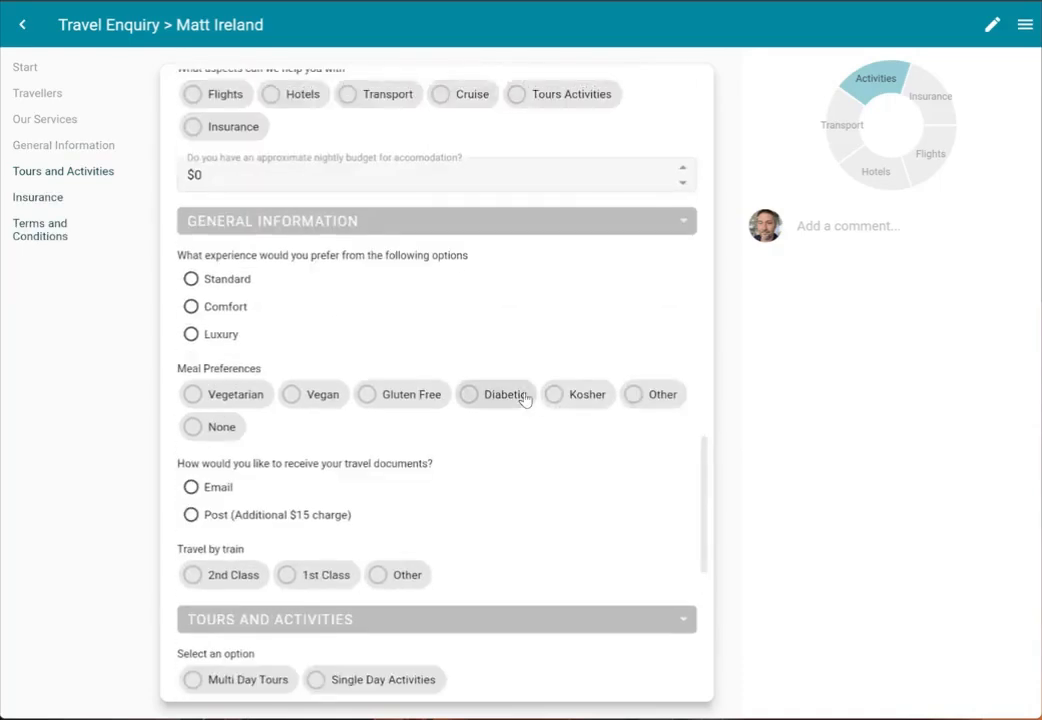
scroll(526, 398, up, 4)
scroll(526, 398, down, 2)
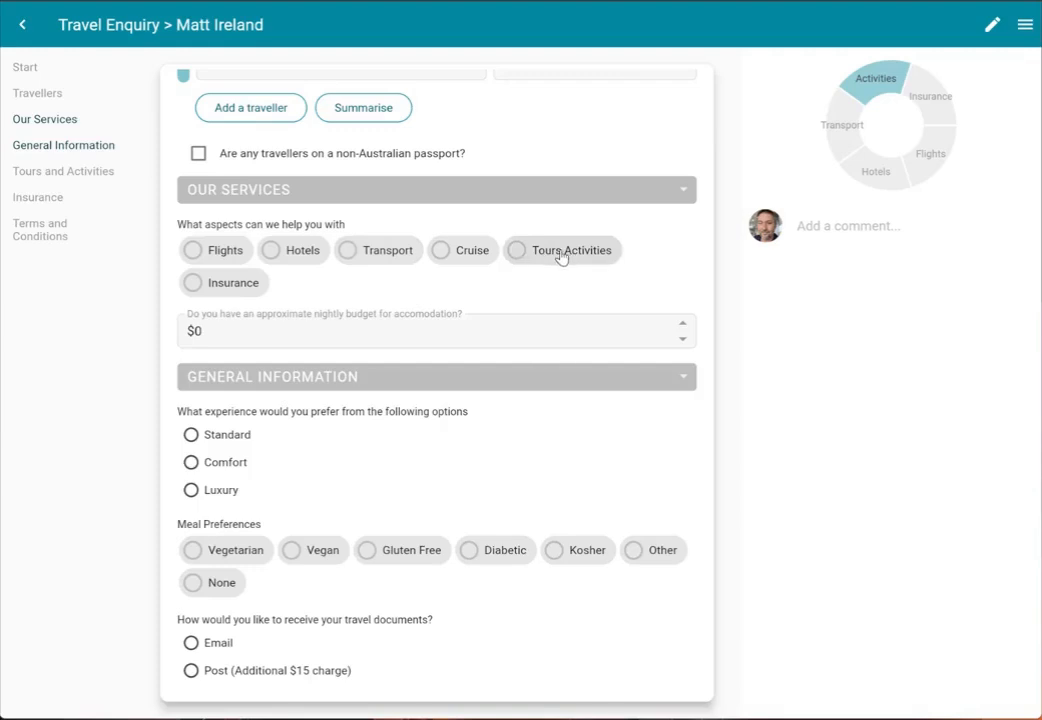
click(561, 257)
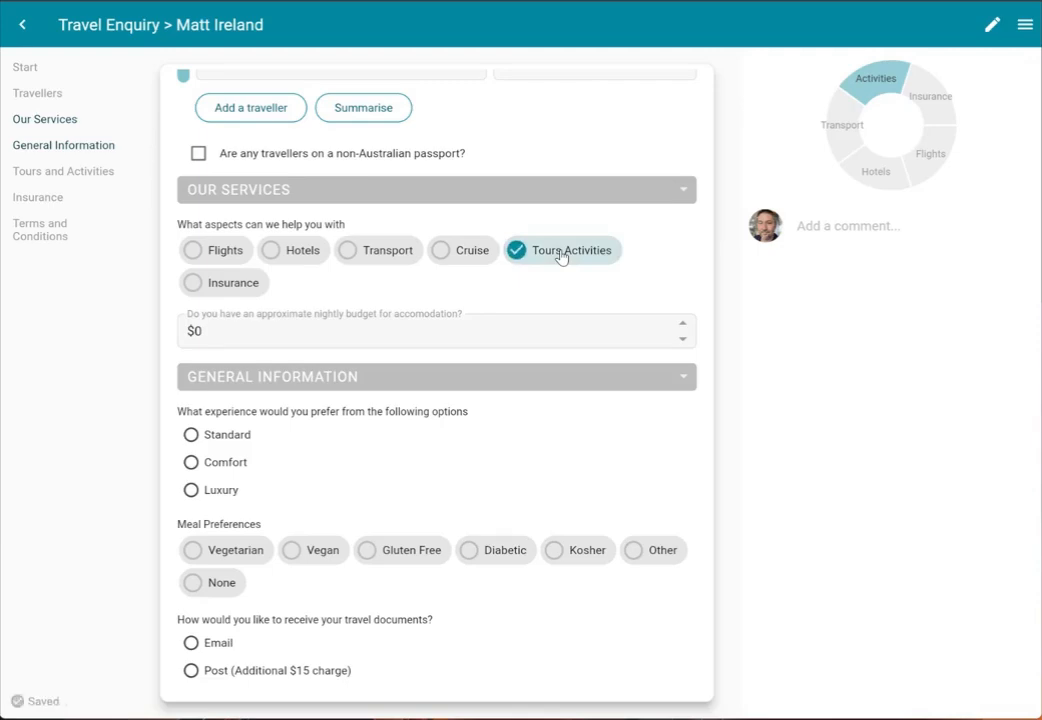
scroll(561, 257, down, 8)
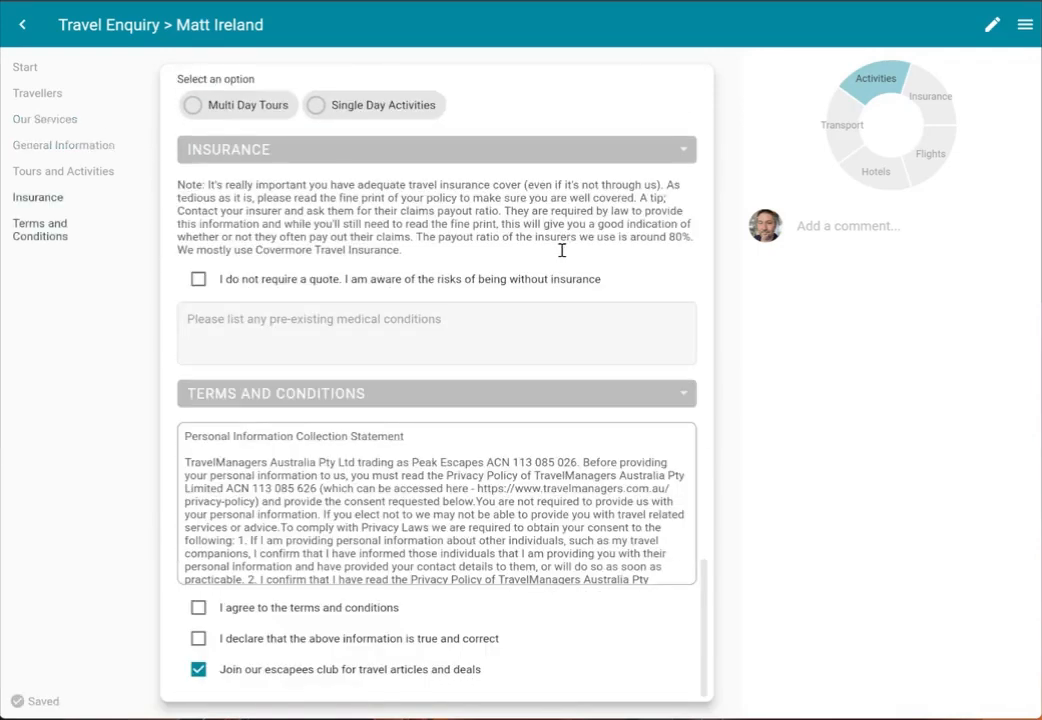
scroll(561, 250, up, 3)
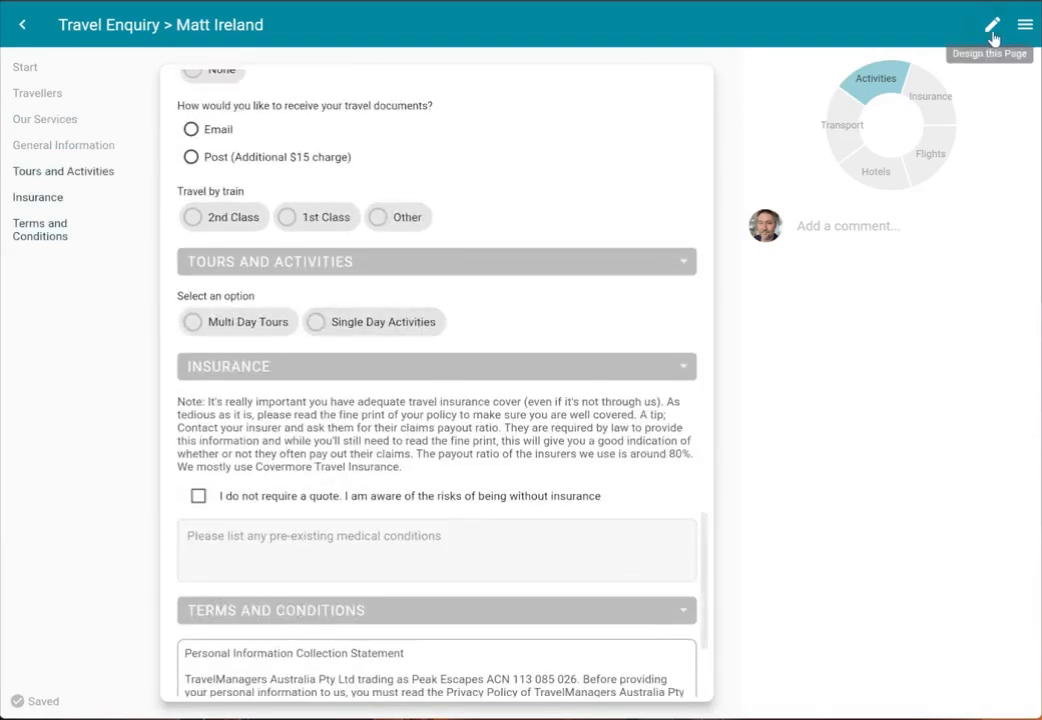
Step: Deselect Tours Activities under Our Services and check the Tours and Activities section again
scroll(623, 194, up, 10)
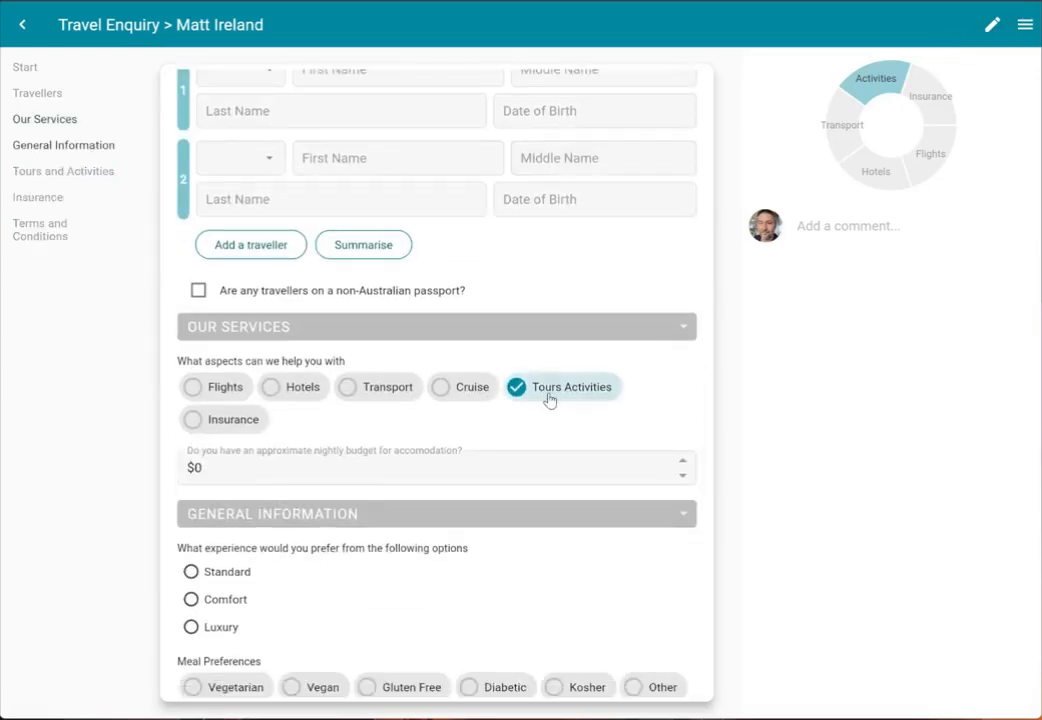
click(548, 403)
scroll(549, 400, down, 6)
scroll(549, 400, down, 5)
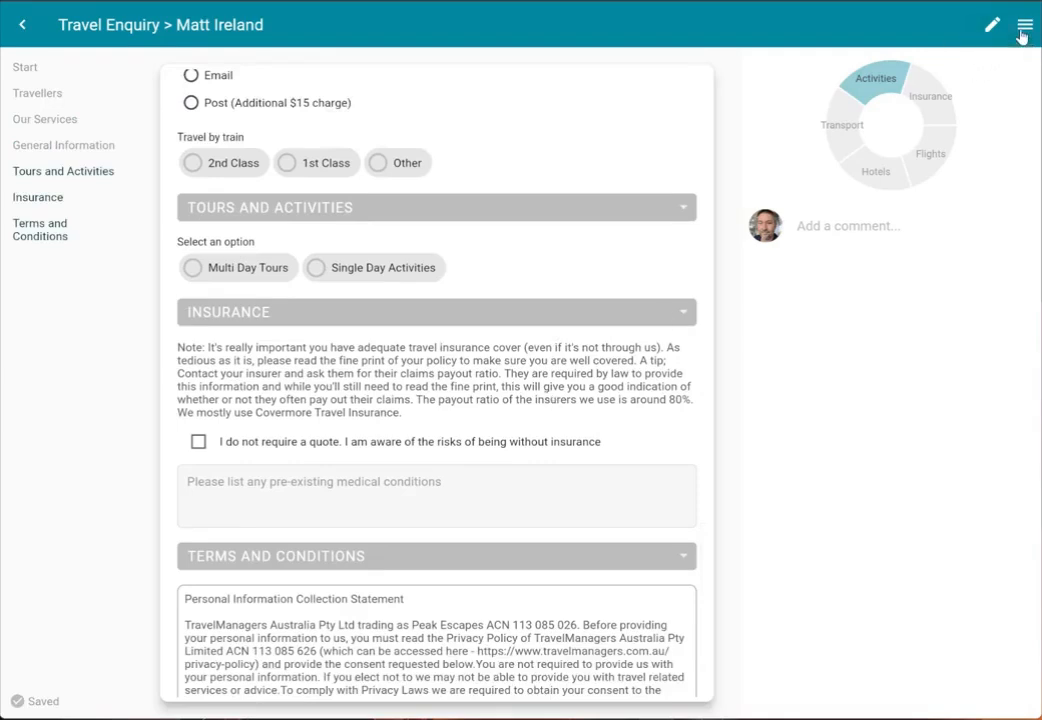
Step: Return to the form design and set the Tours and Activities heading to be visible when aspects contains "Tours Activities"
click(988, 30)
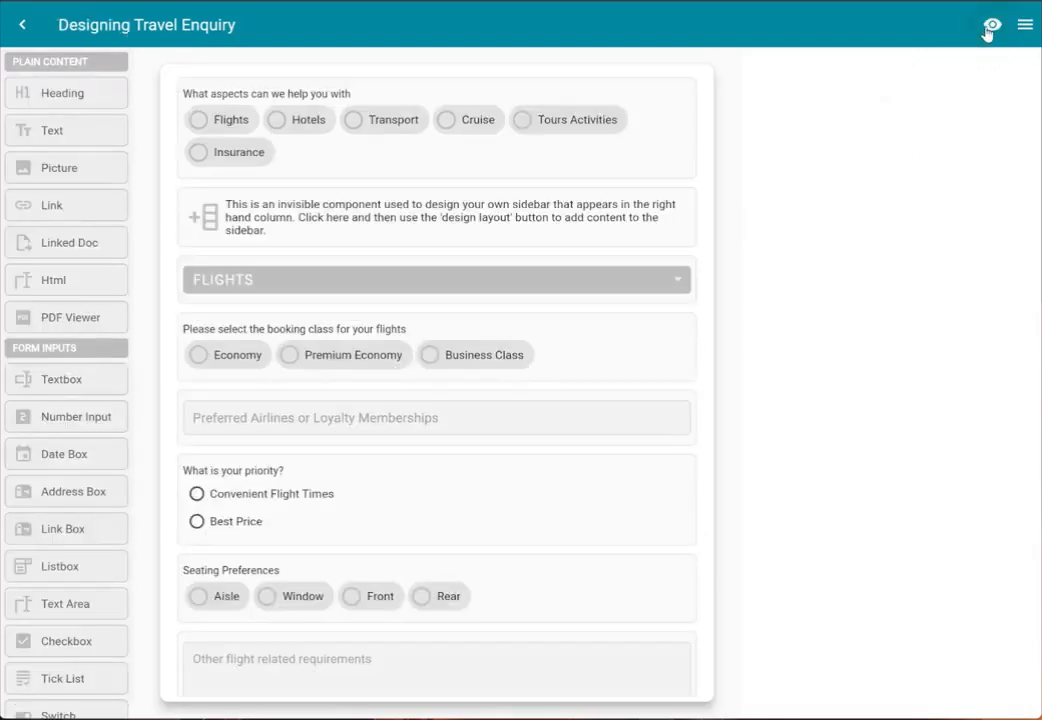
scroll(609, 341, down, 5)
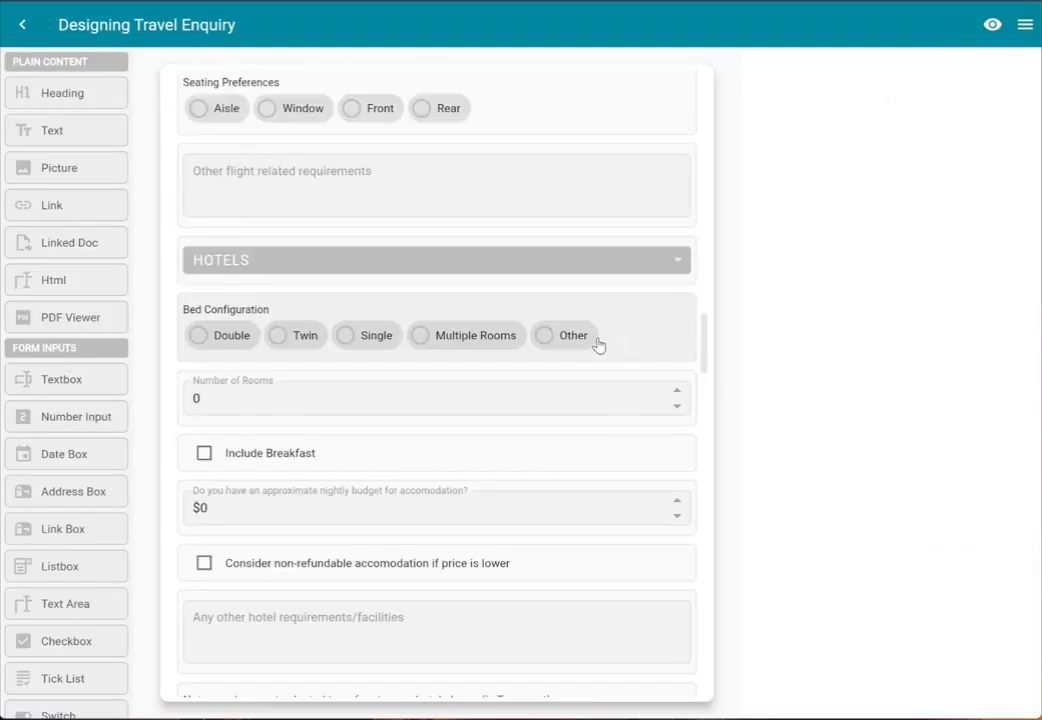
scroll(598, 343, down, 10)
scroll(598, 343, down, 5)
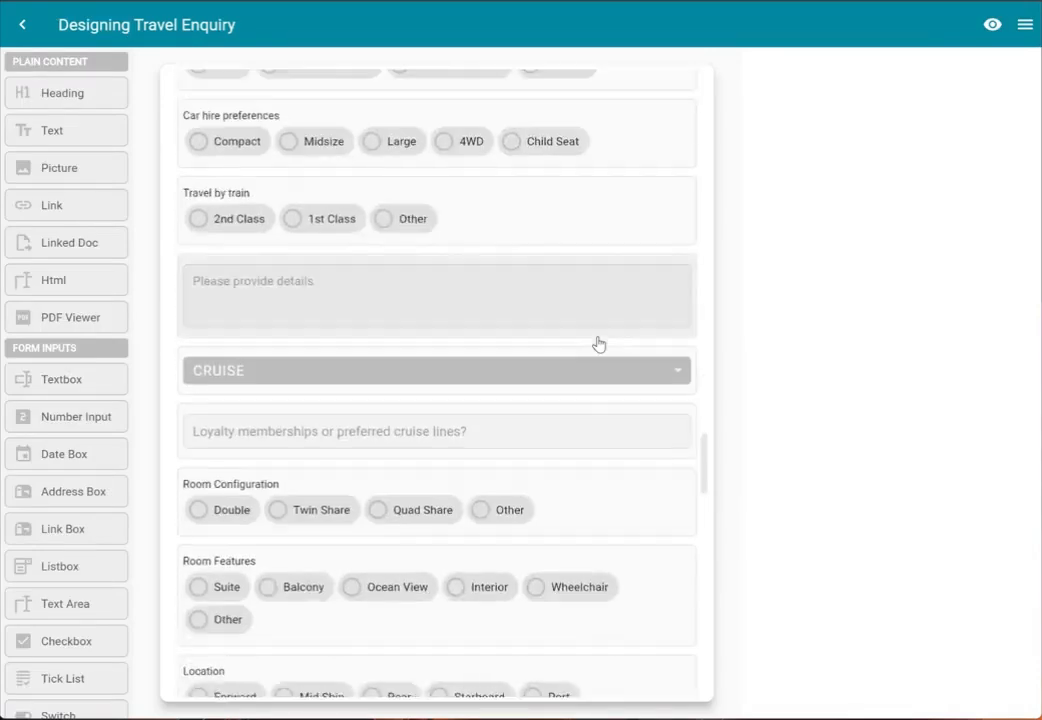
scroll(598, 344, up, 1)
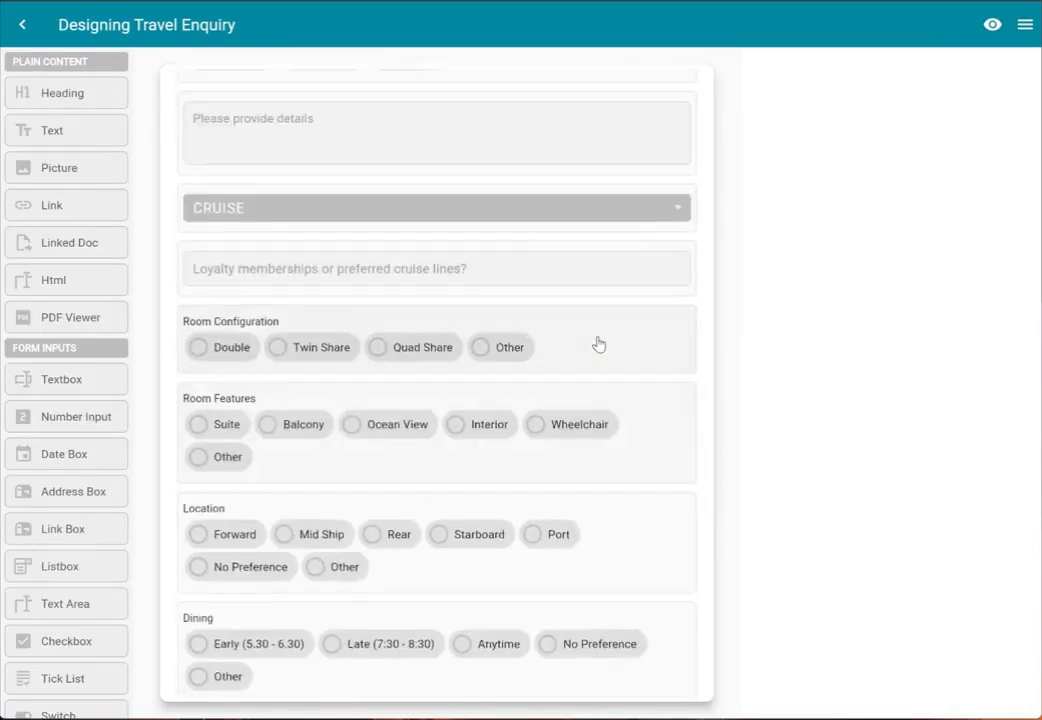
scroll(598, 344, down, 6)
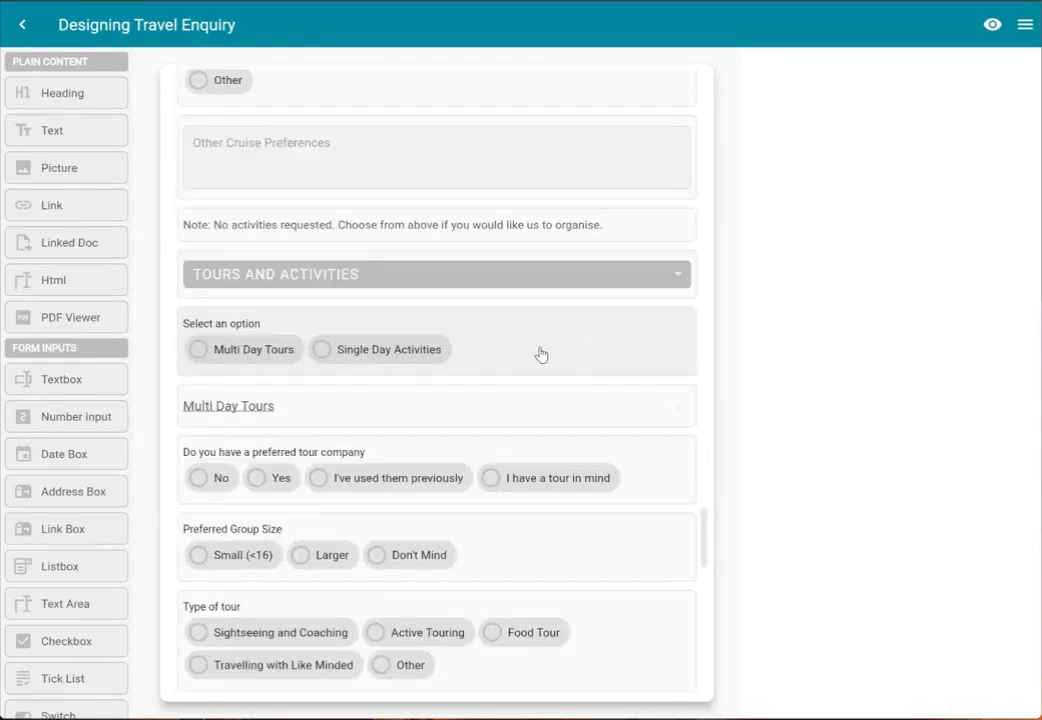
click(614, 286)
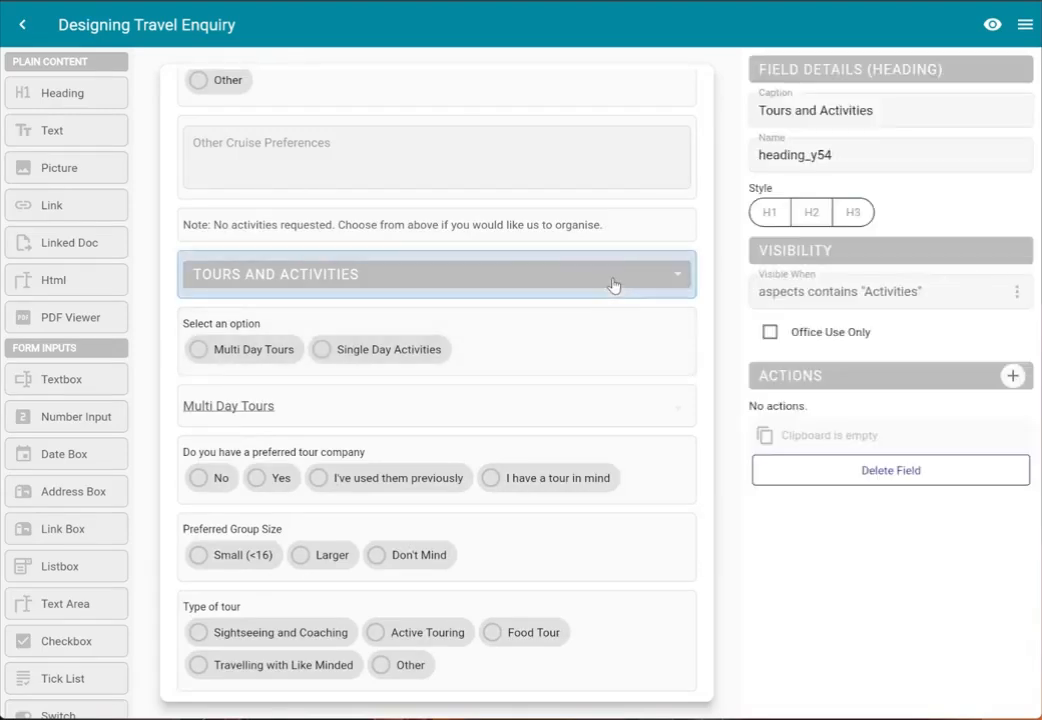
click(1014, 292)
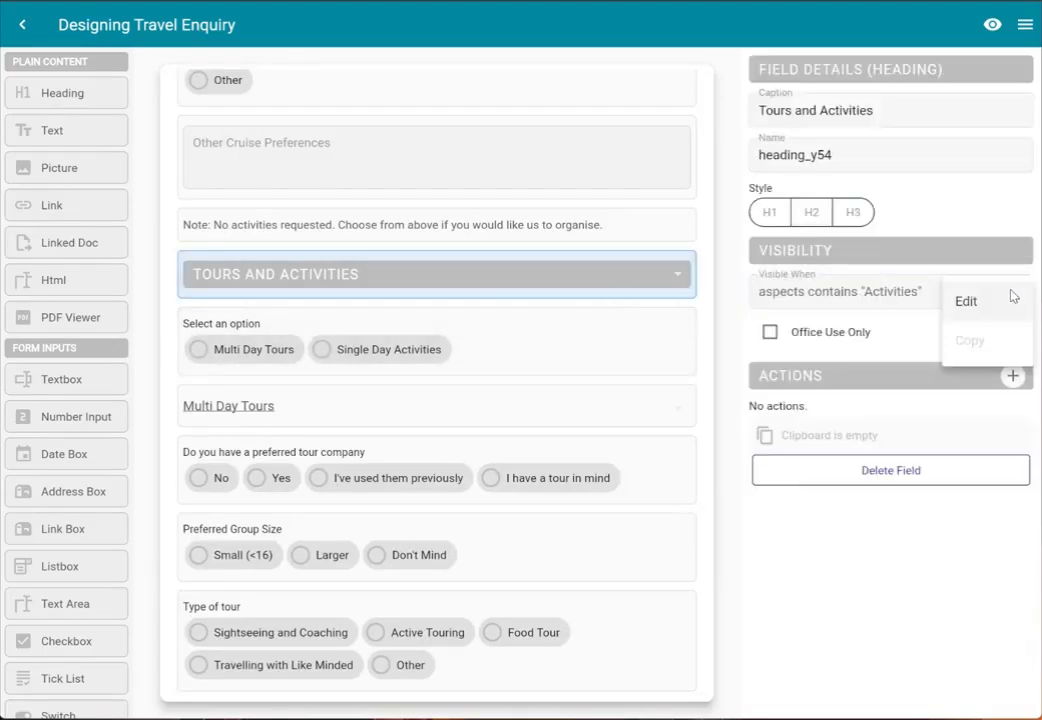
click(905, 294)
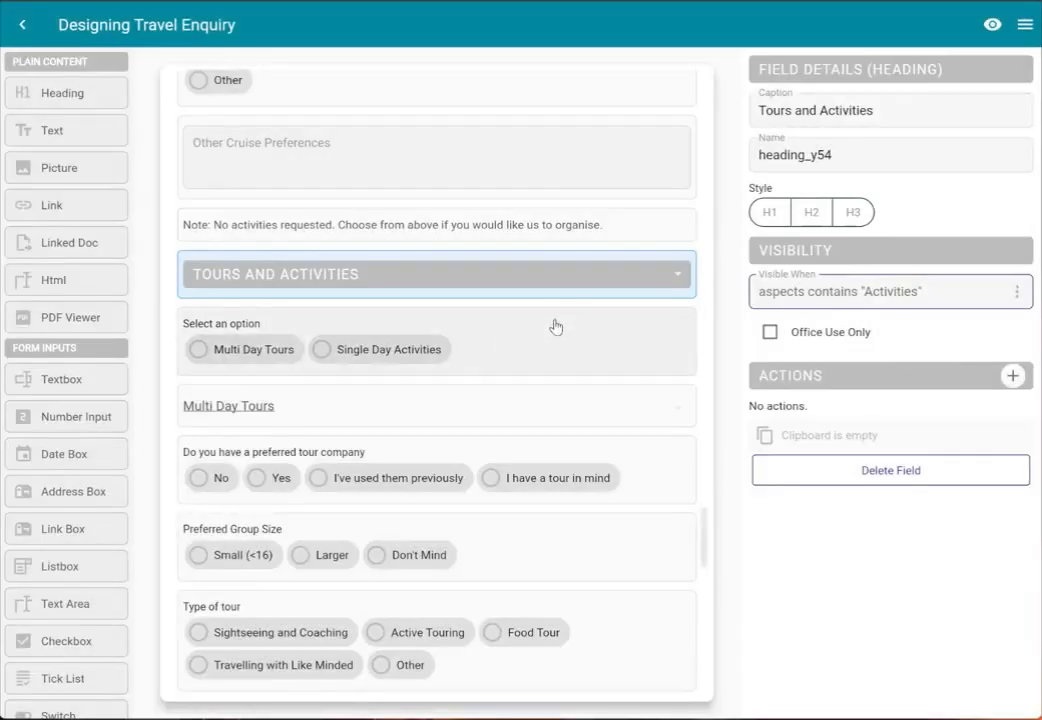
click(863, 280)
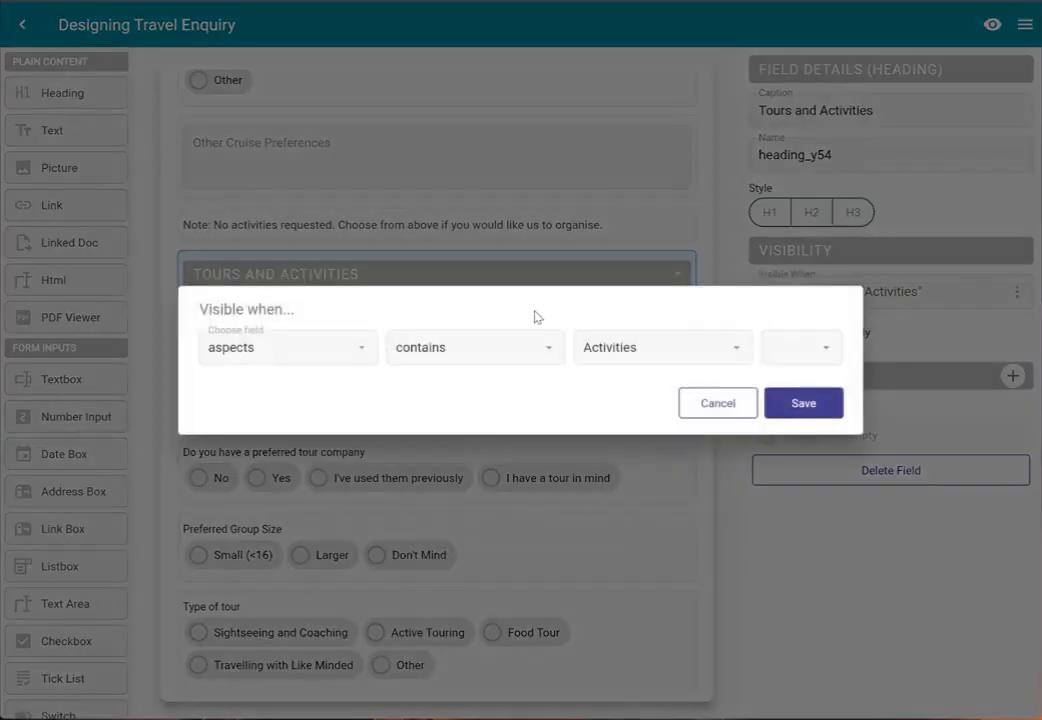
click(658, 347)
click(672, 544)
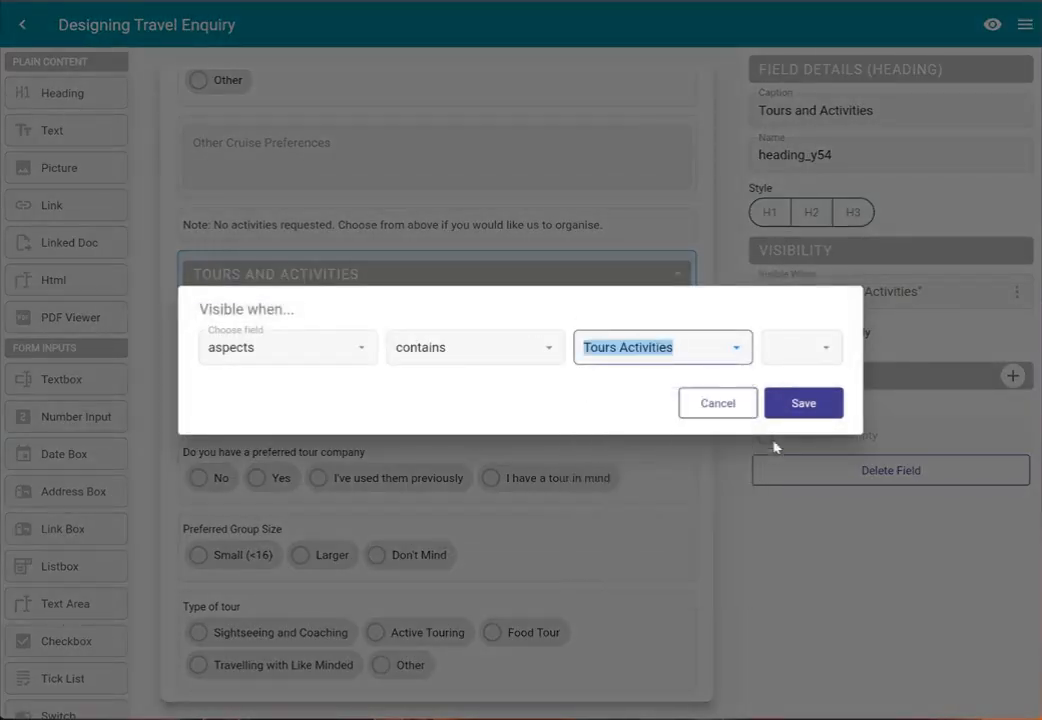
click(789, 404)
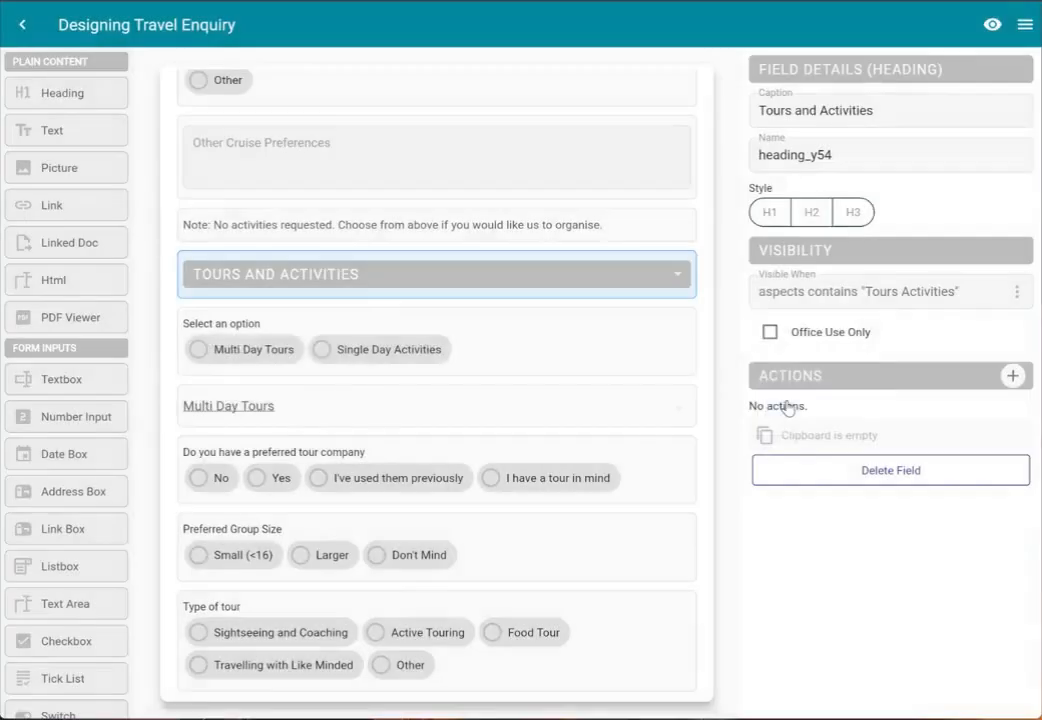
Step: Copy the Tours and Activities heading's visibility condition to the "Select an option" tick list
click(1011, 290)
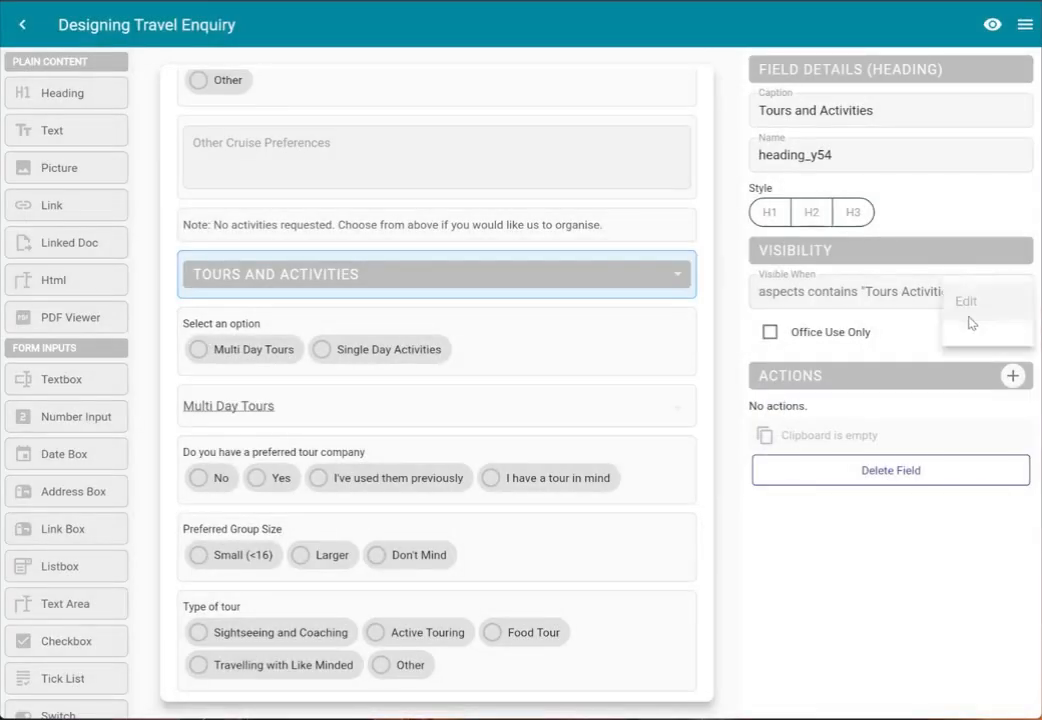
click(970, 342)
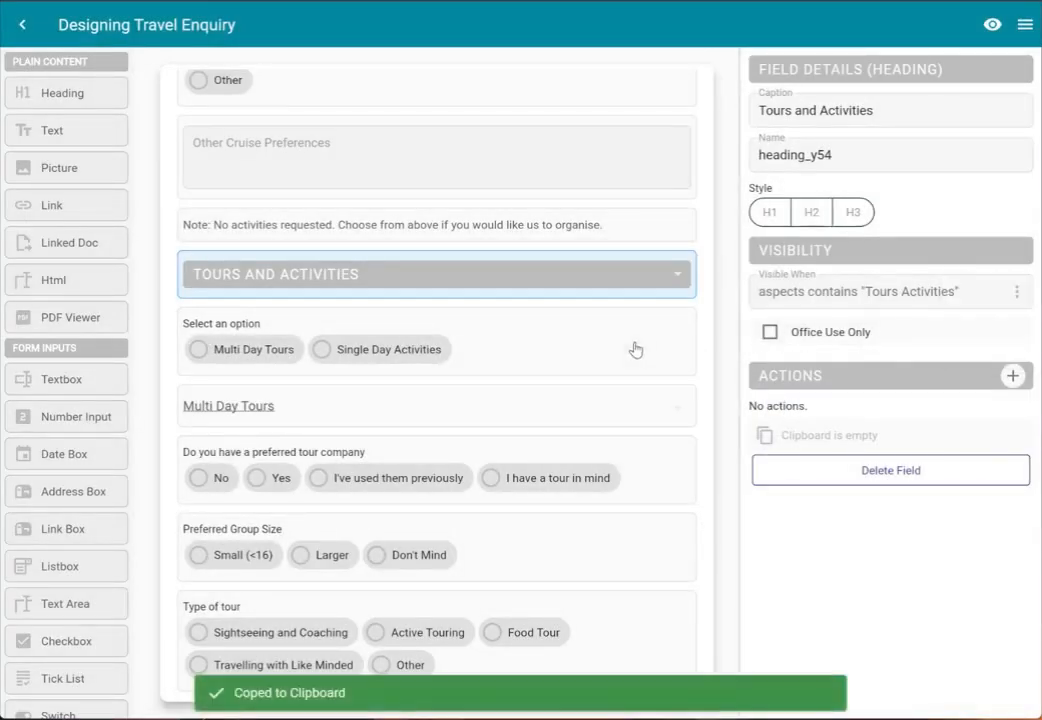
click(633, 349)
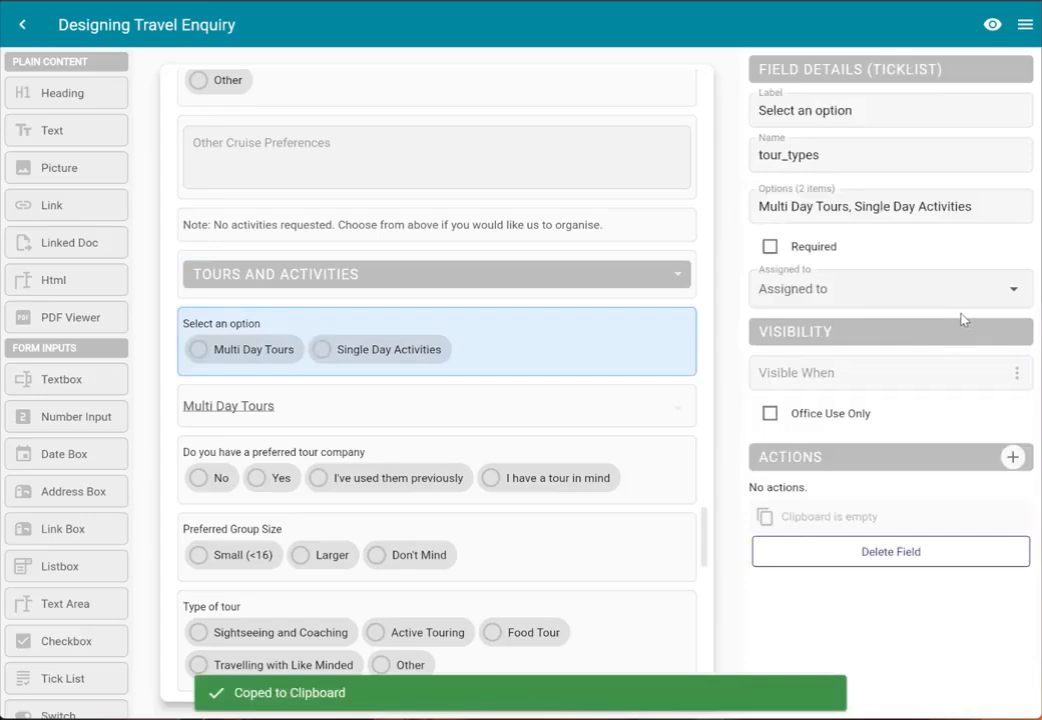
click(1015, 372)
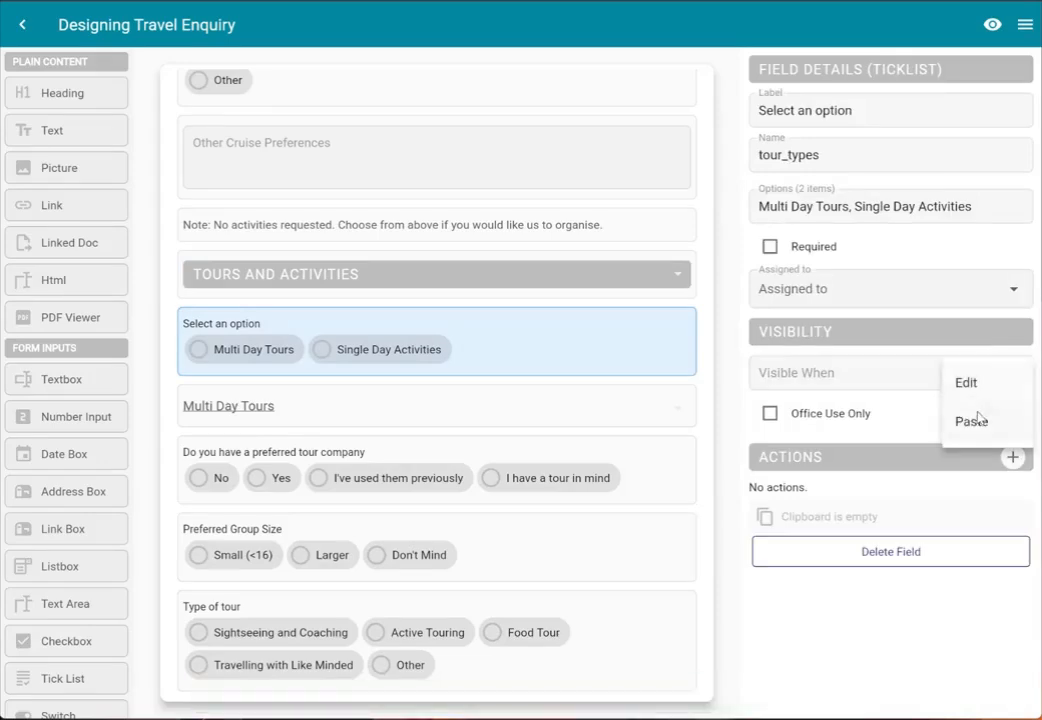
click(975, 420)
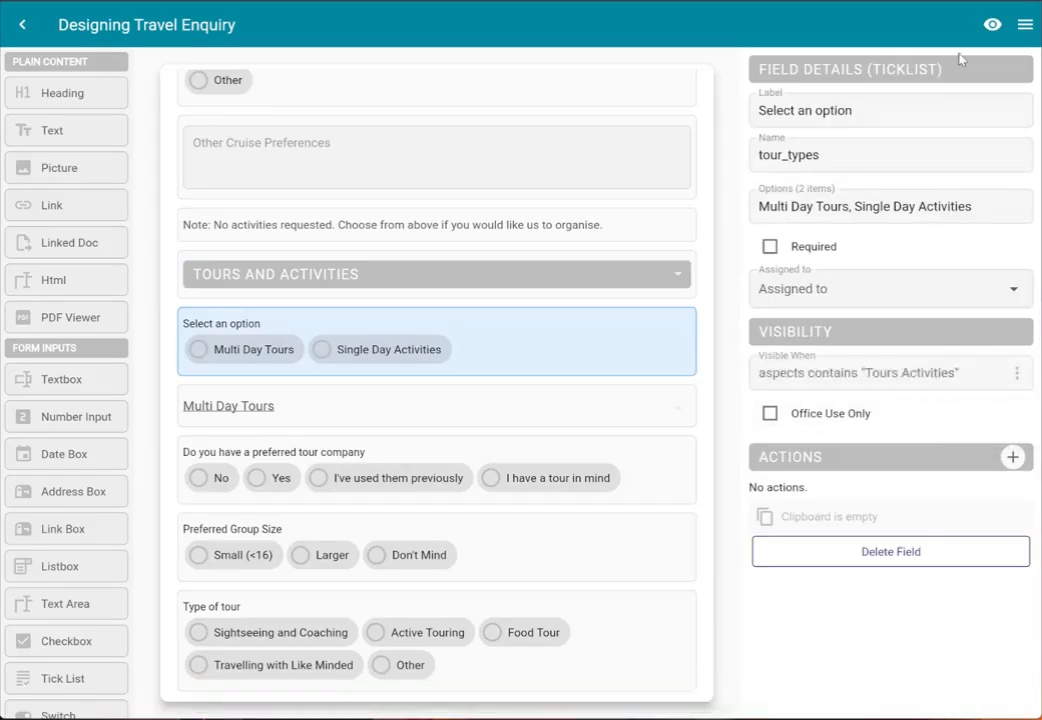
Step: Preview the revised form, select Tours Activities as a service and check the Tours and Activities section
click(992, 24)
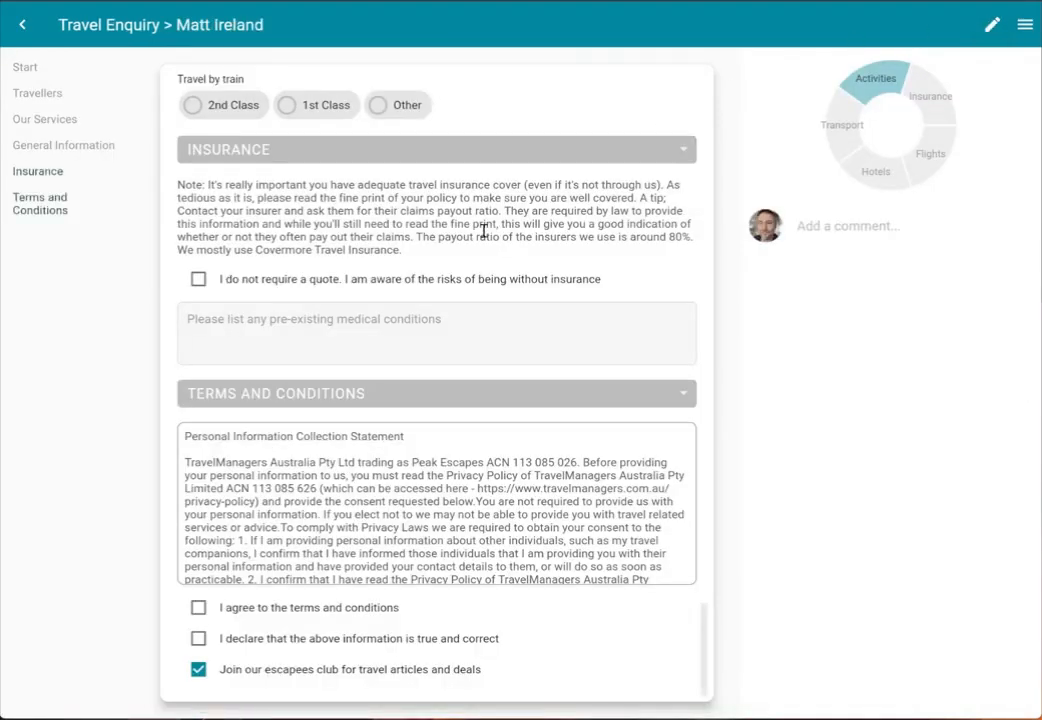
scroll(481, 232, up, 15)
scroll(483, 231, up, 10)
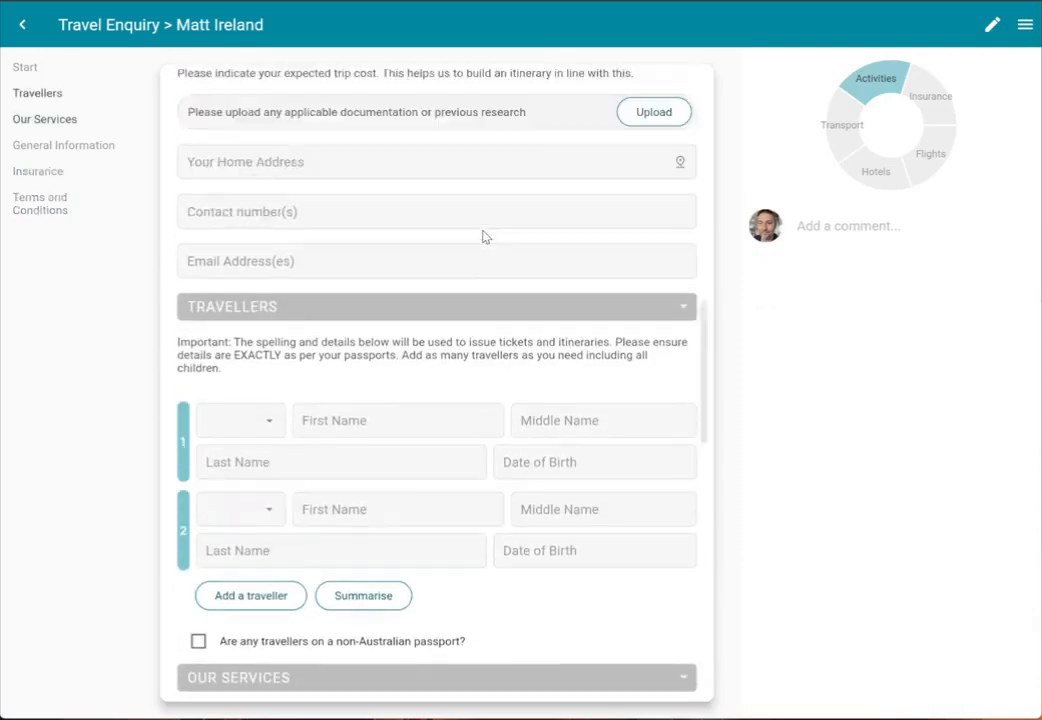
scroll(484, 231, down, 3)
scroll(484, 231, down, 6)
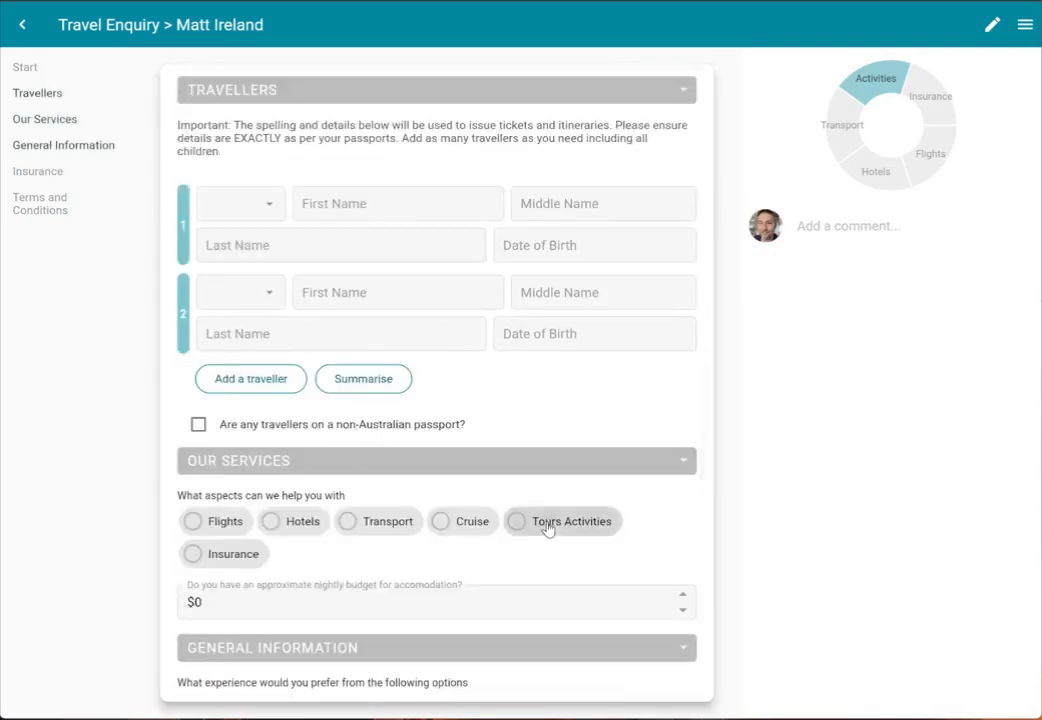
click(548, 528)
scroll(548, 528, down, 8)
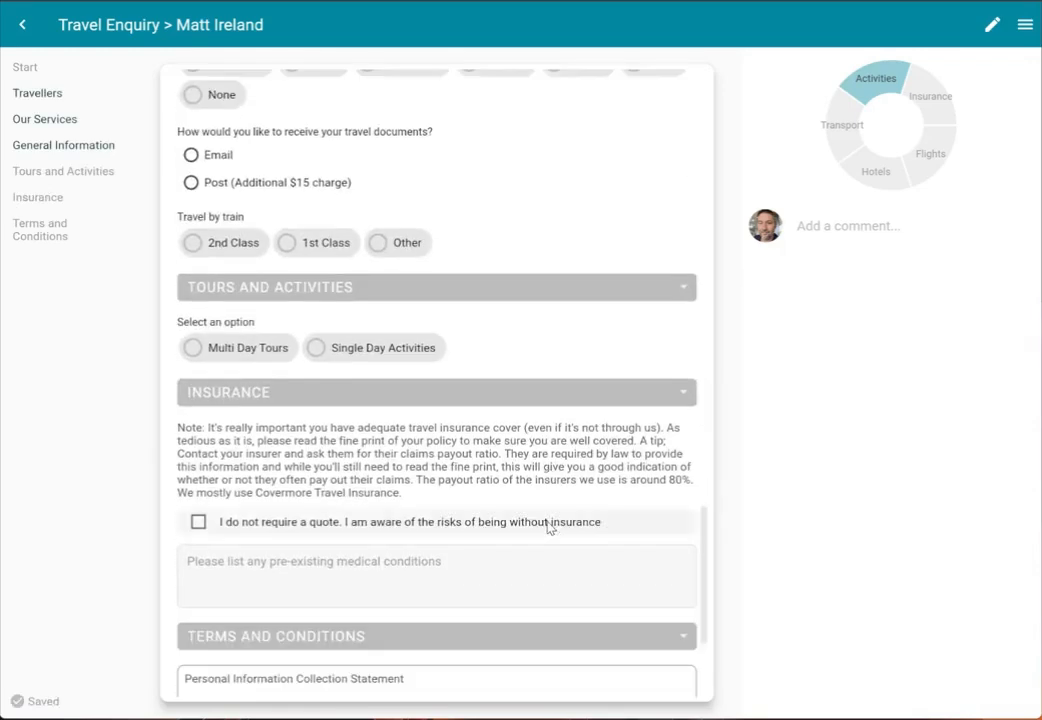
scroll(252, 268, down, 2)
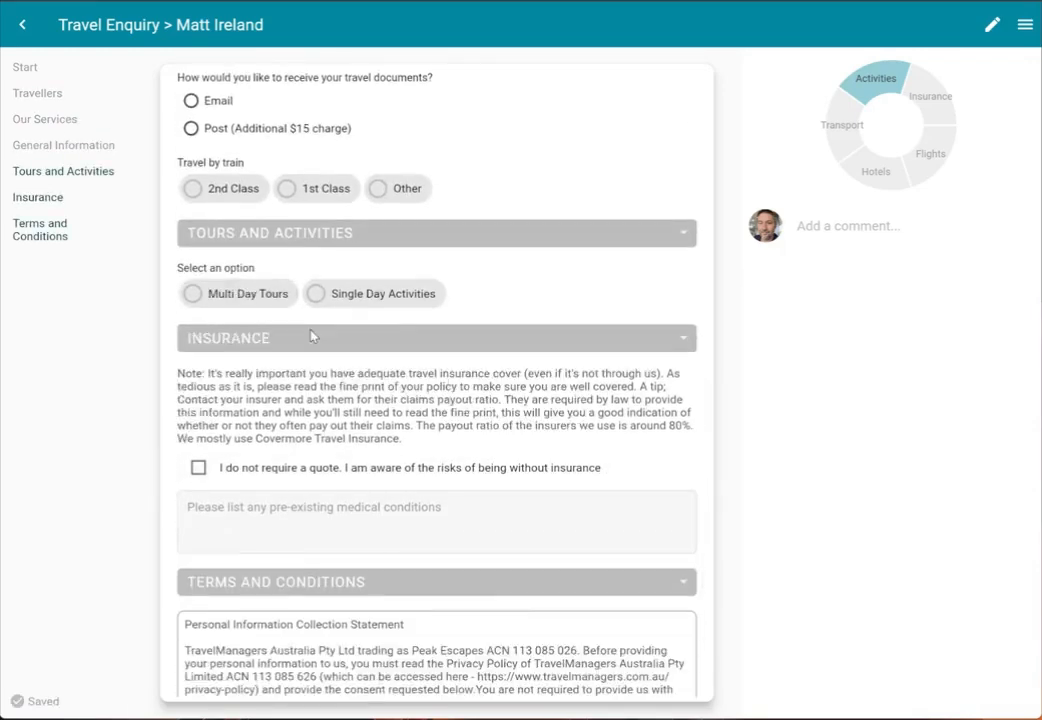
Step: Test the "Select an option" list by turning Single Day Activities on and off, then selecting Multi Day Tours
click(350, 254)
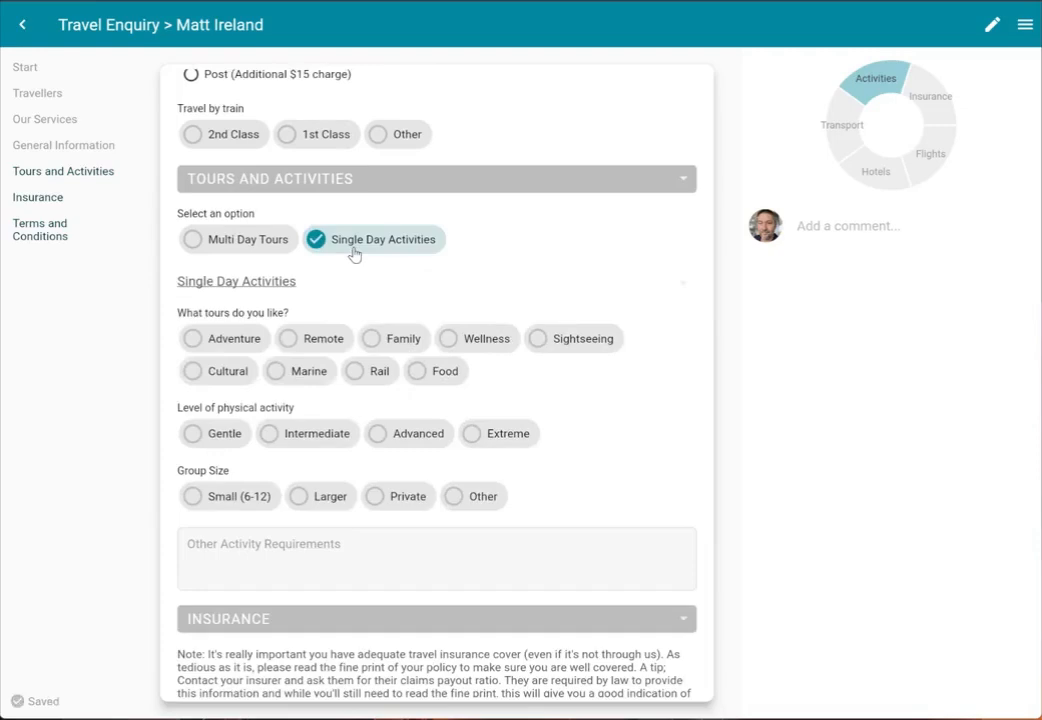
click(352, 254)
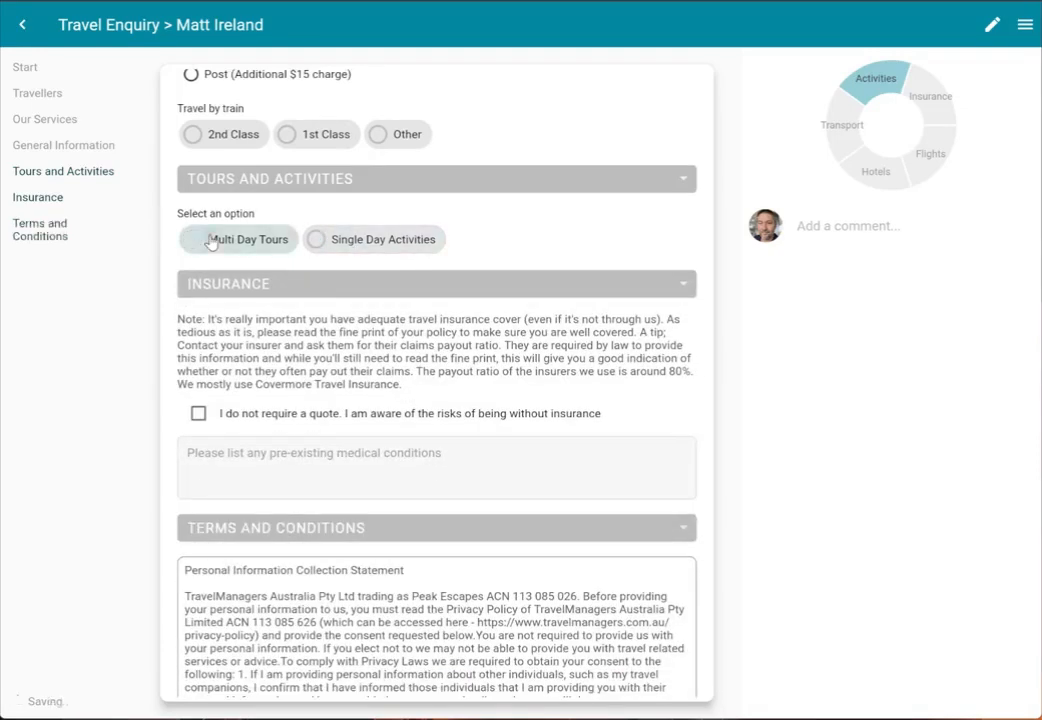
click(211, 243)
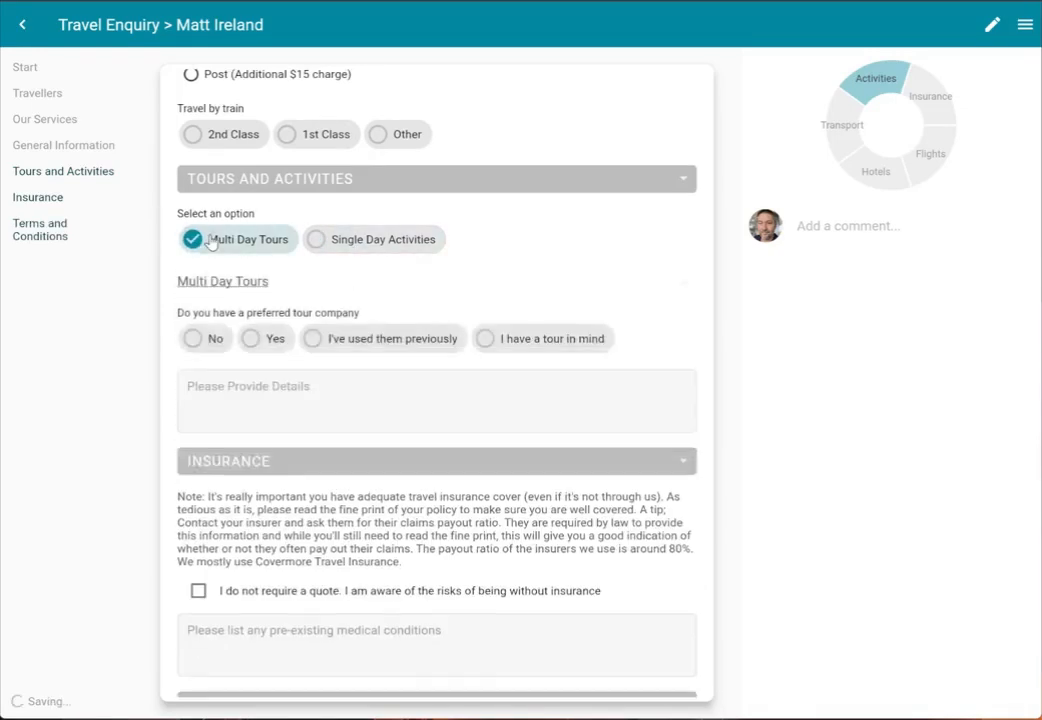
Step: Test the preferred tour company question by turning Yes, "I've used them previously" and No on and off, checking the follow-up fields
click(251, 341)
click(319, 380)
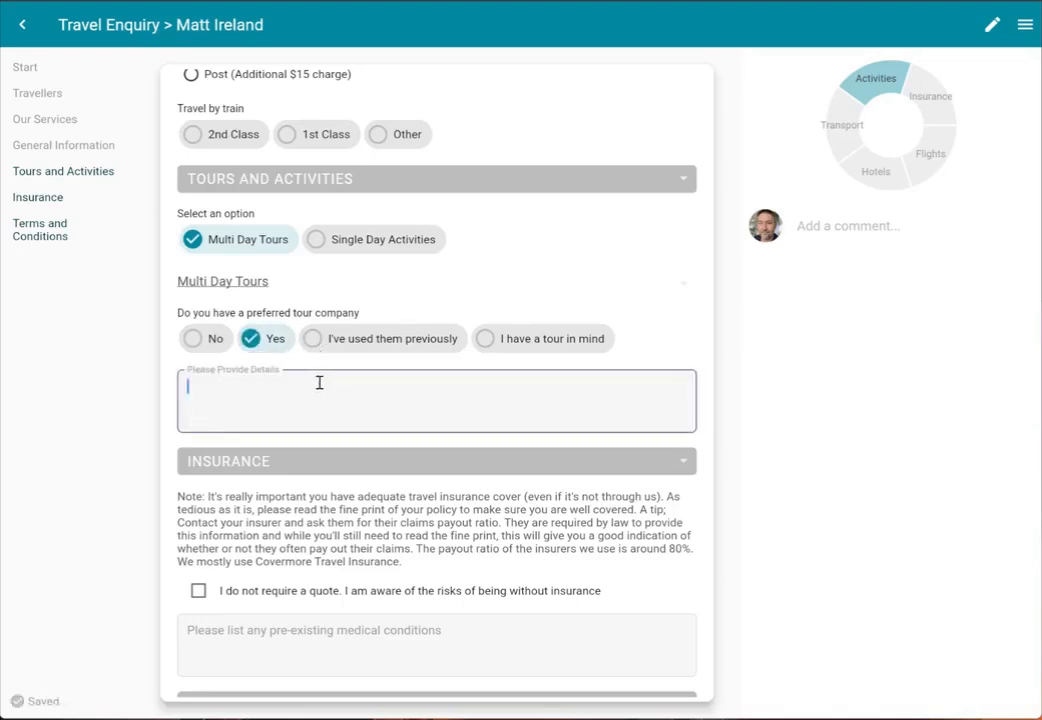
click(343, 346)
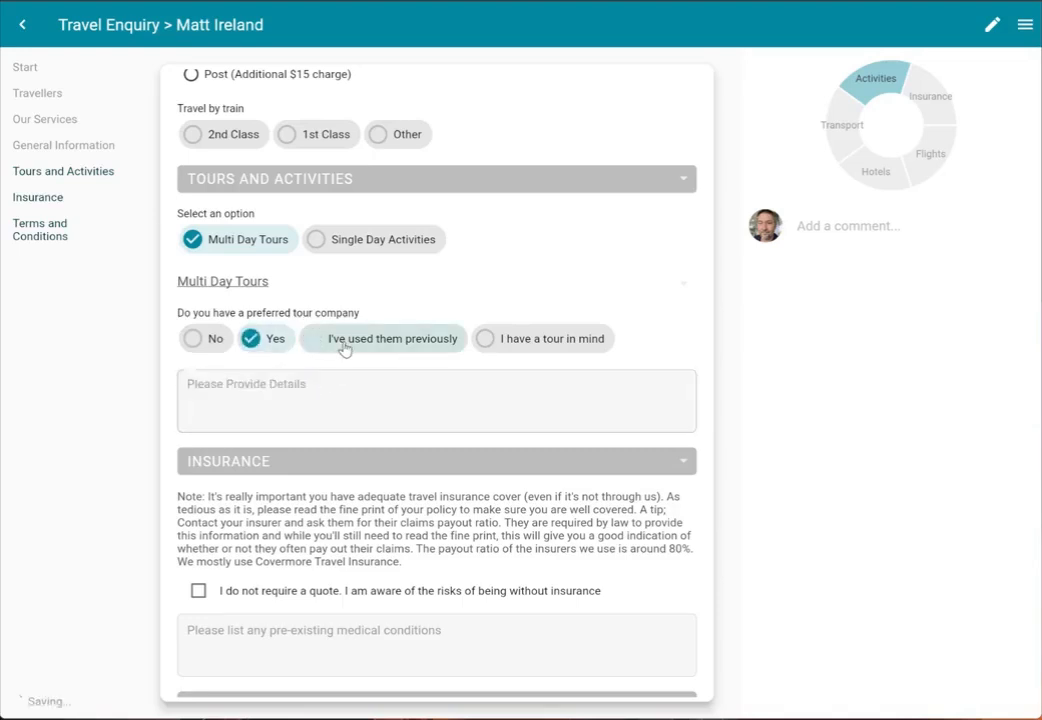
click(343, 346)
click(251, 343)
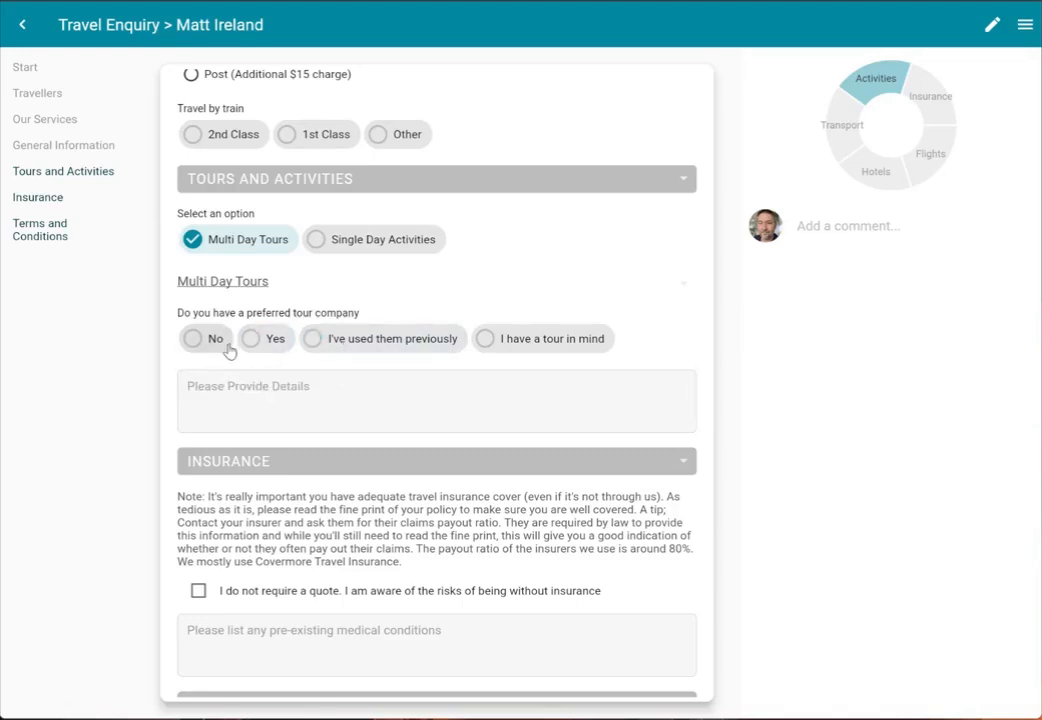
click(228, 348)
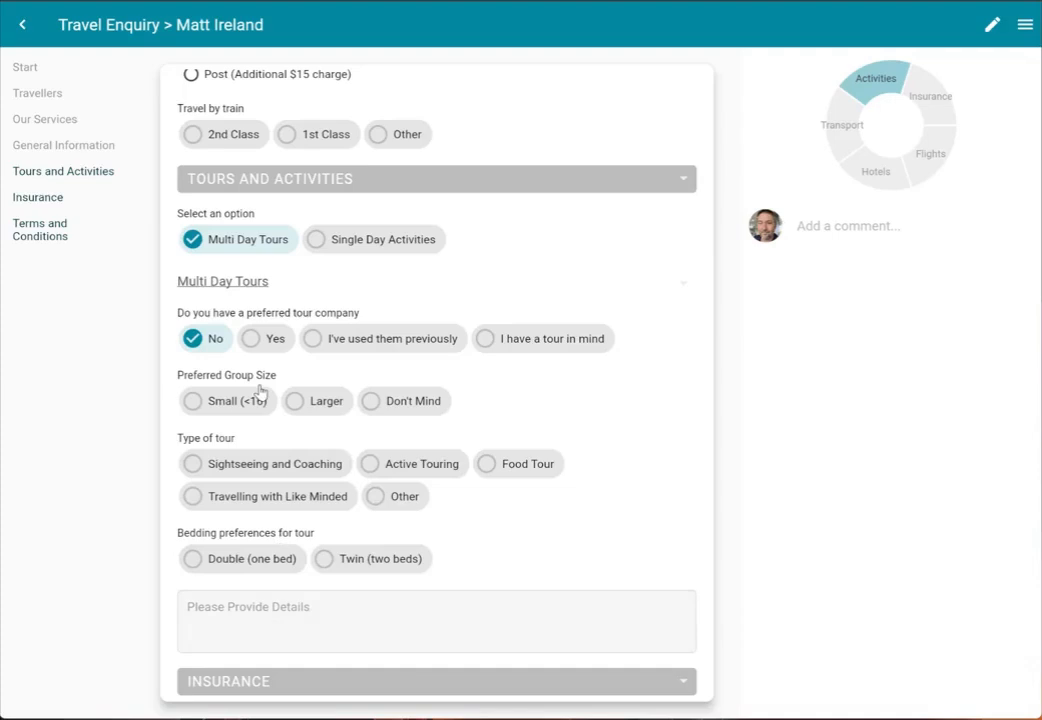
click(219, 341)
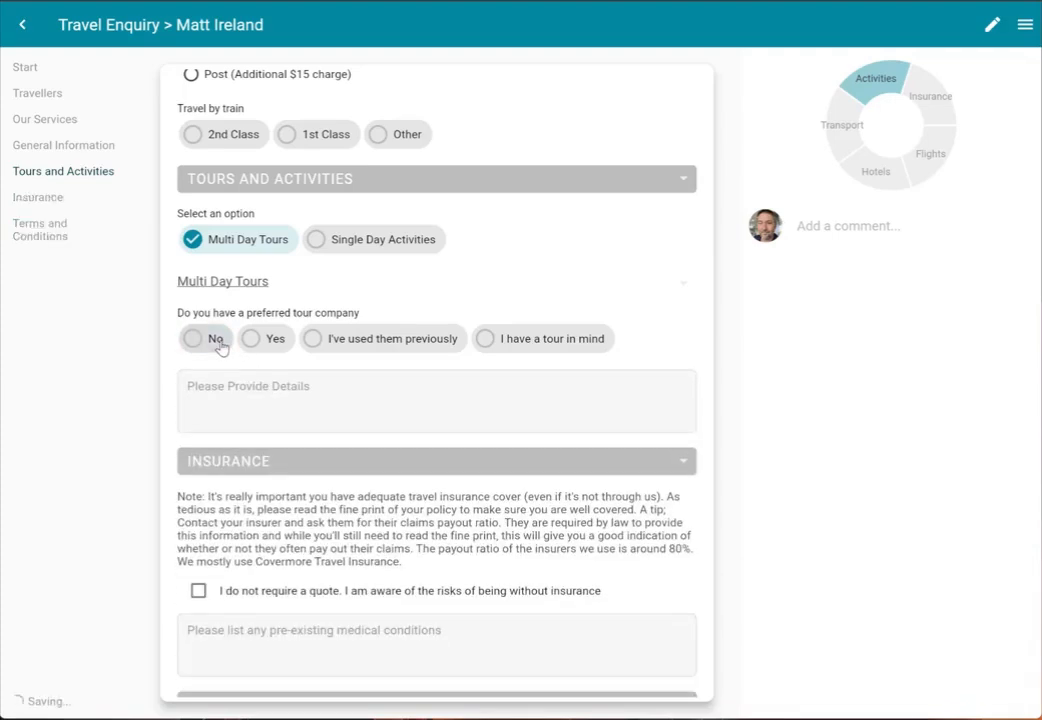
Step: Select Single Day Activities alongside Multi Day Tours and review both sets of questions in the Tours and Activities section
click(330, 245)
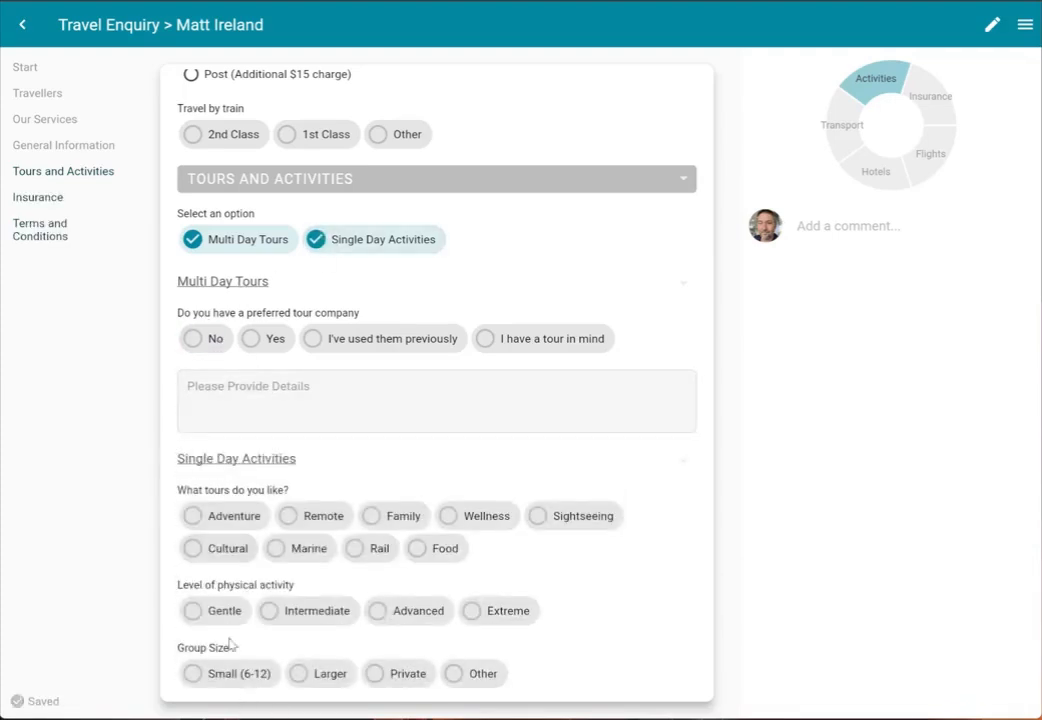
scroll(291, 484, down, 1)
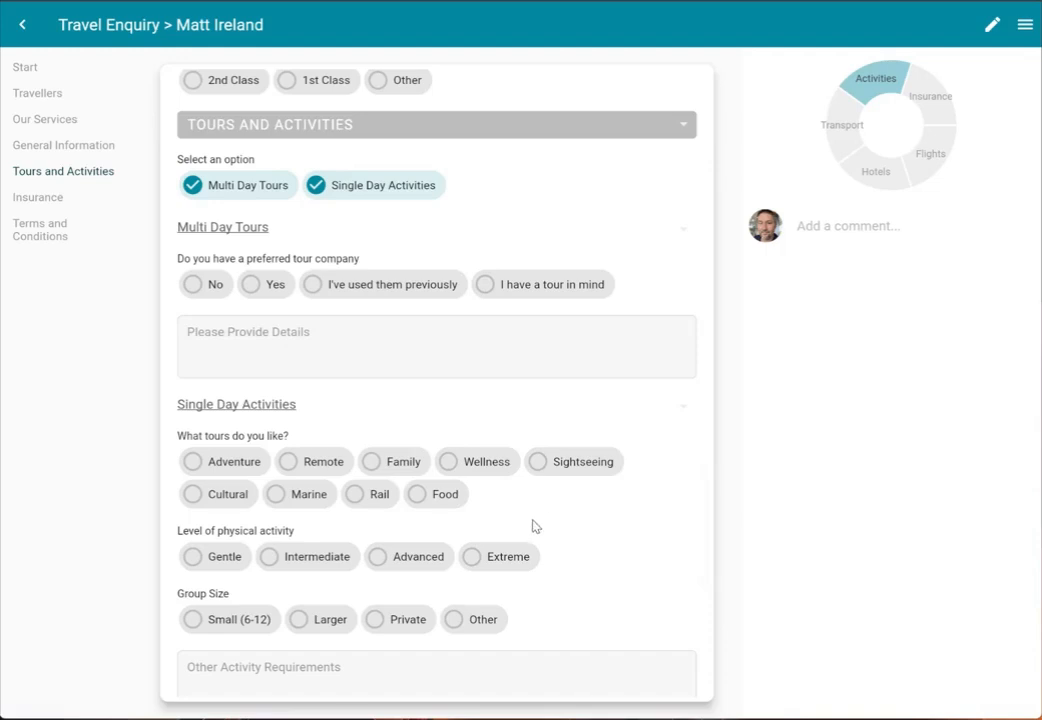
scroll(532, 526, up, 5)
scroll(533, 527, up, 3)
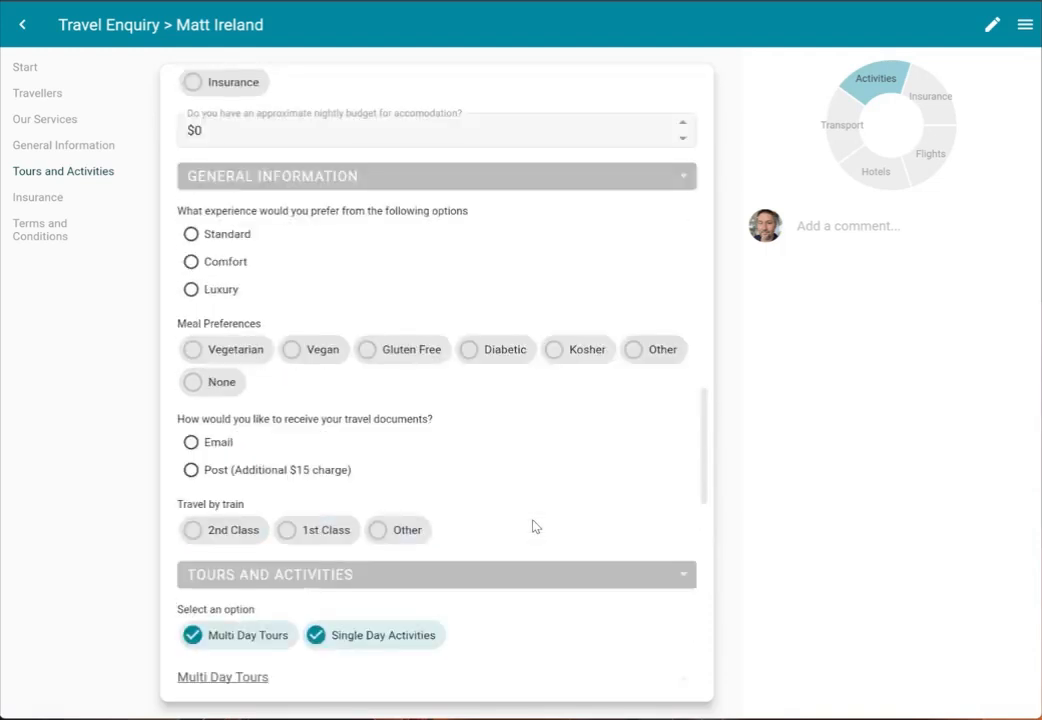
scroll(533, 527, down, 4)
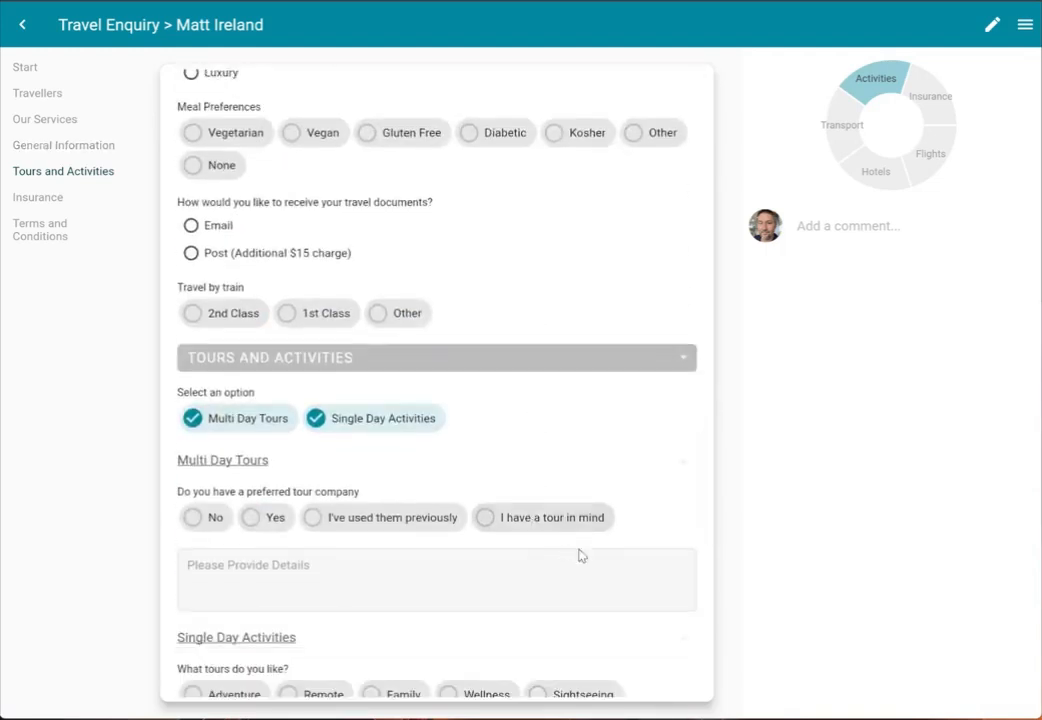